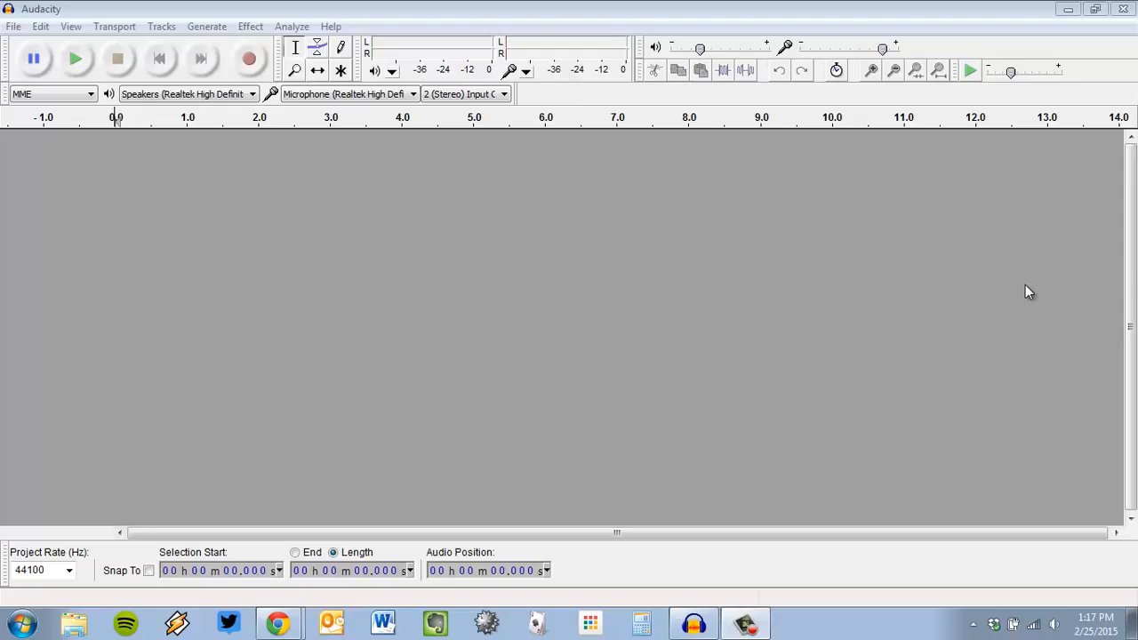
# View the Audacity Manual tutorial on mixing a narration with background music in Chrome and return to Audacity
pyautogui.click(854, 7)
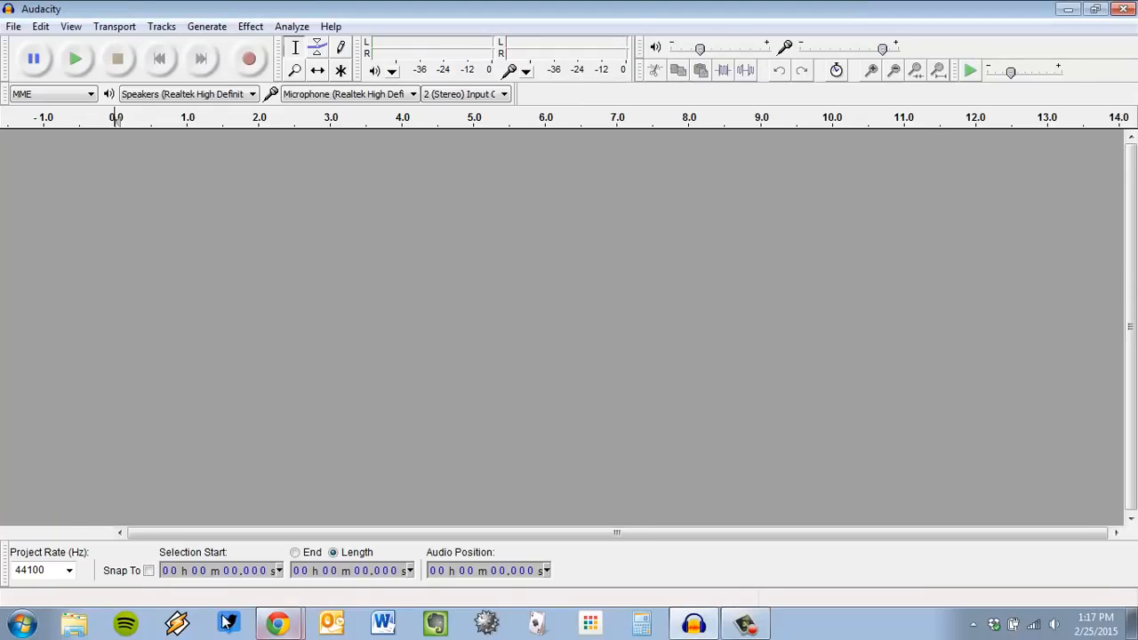
pyautogui.click(277, 622)
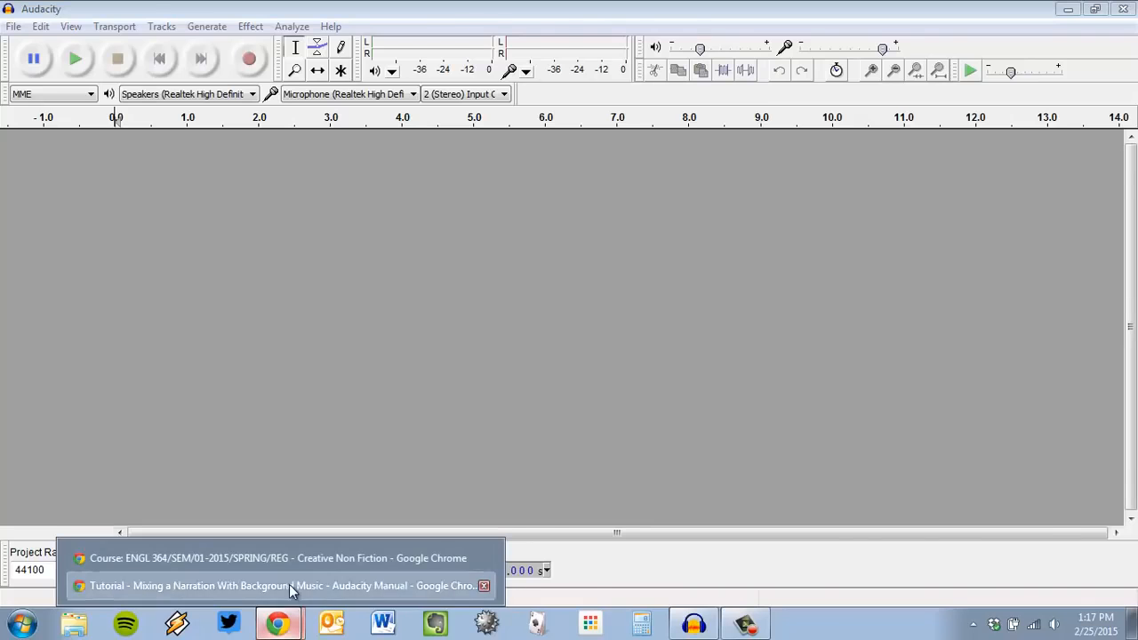
pyautogui.click(289, 584)
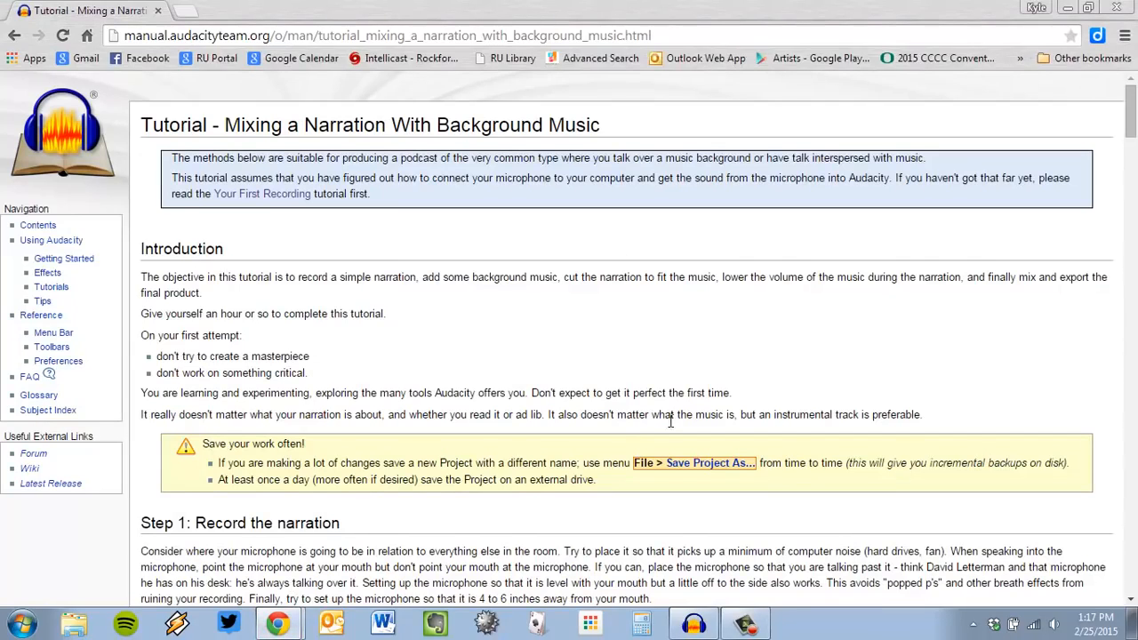
pyautogui.click(698, 628)
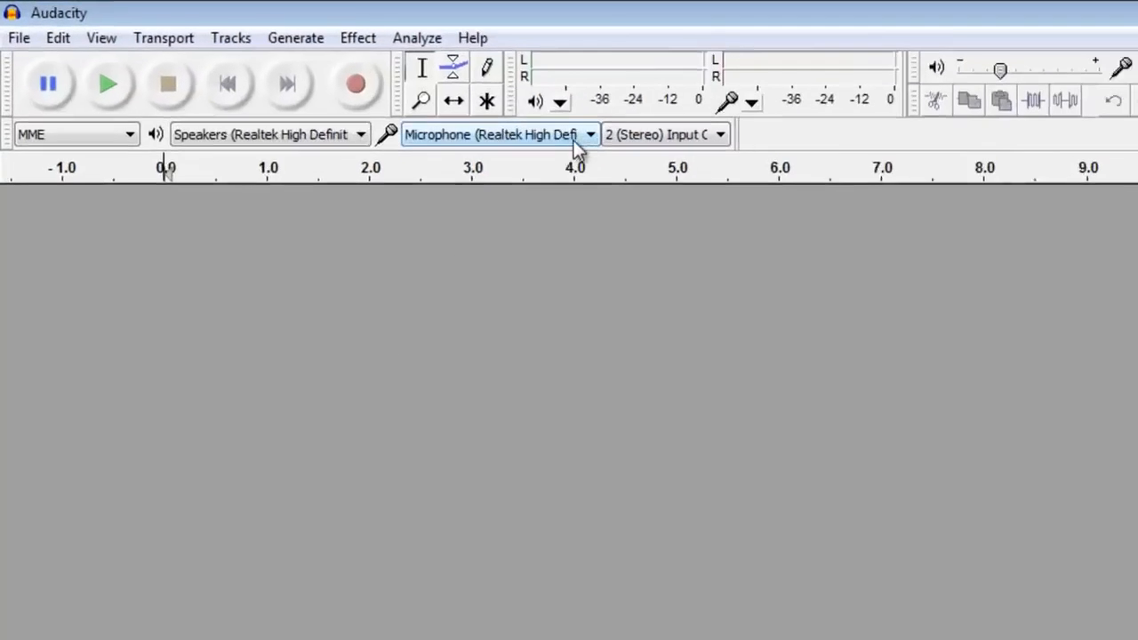
# Set the recording device to the Yeti Stereo Microphone and start monitoring the input level
pyautogui.click(754, 174)
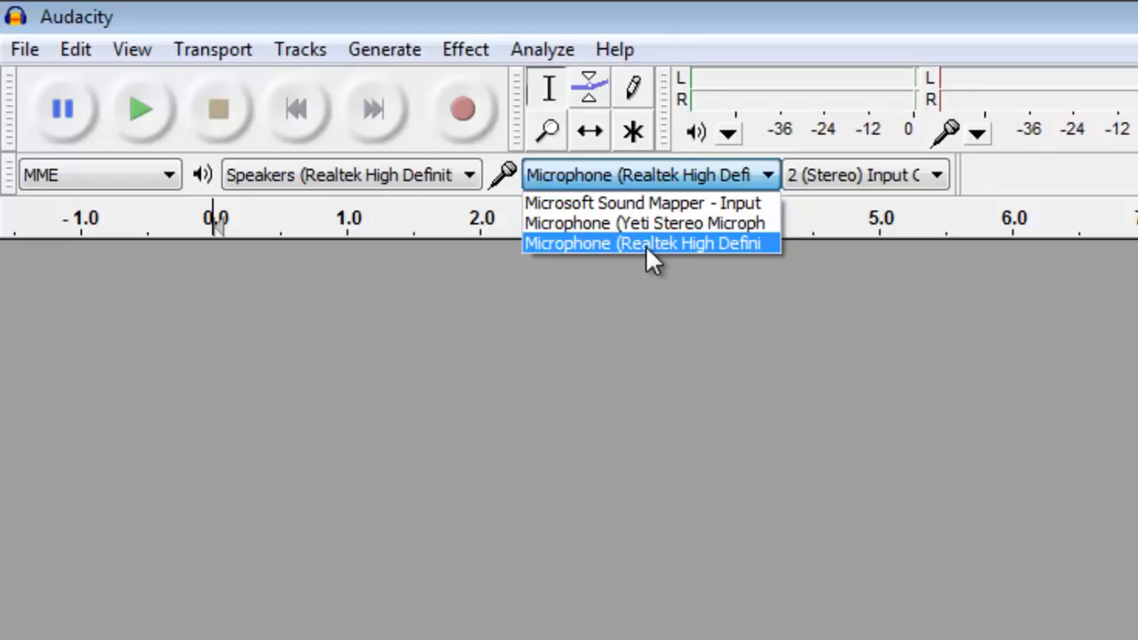
pyautogui.click(655, 222)
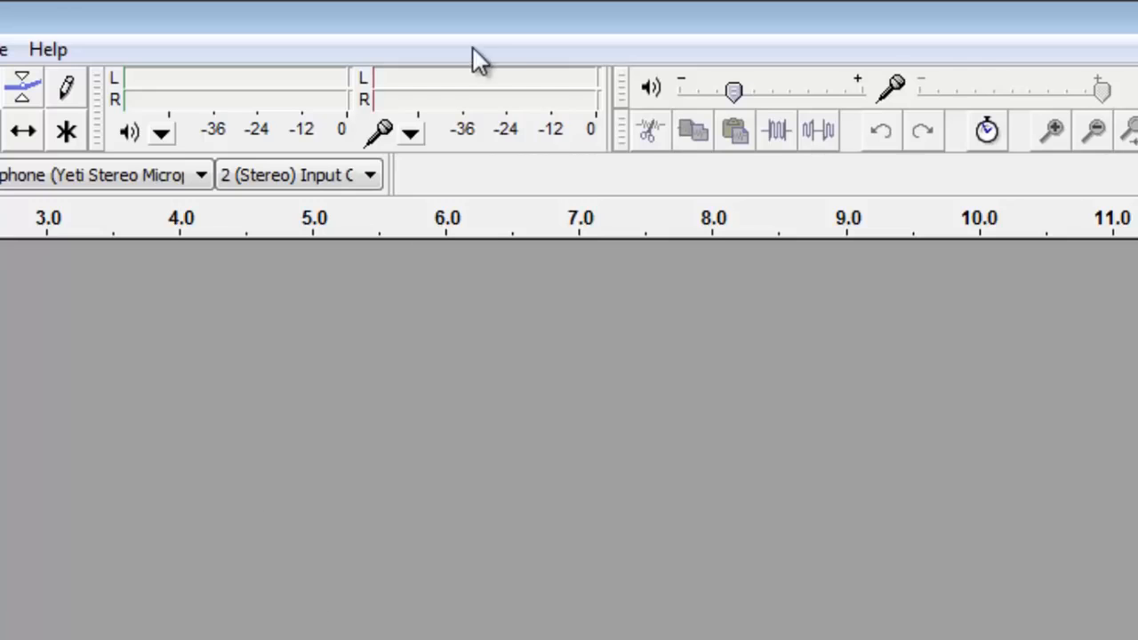
pyautogui.click(471, 96)
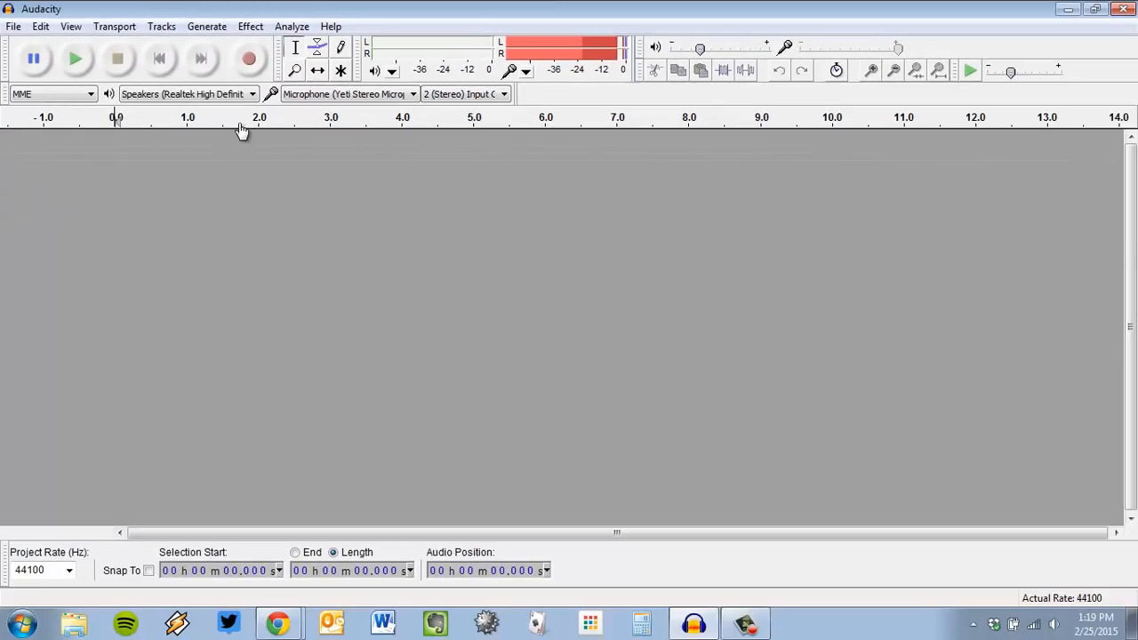
# Record a stereo narration of about 38 seconds and fit the whole recording in the window
pyautogui.click(250, 60)
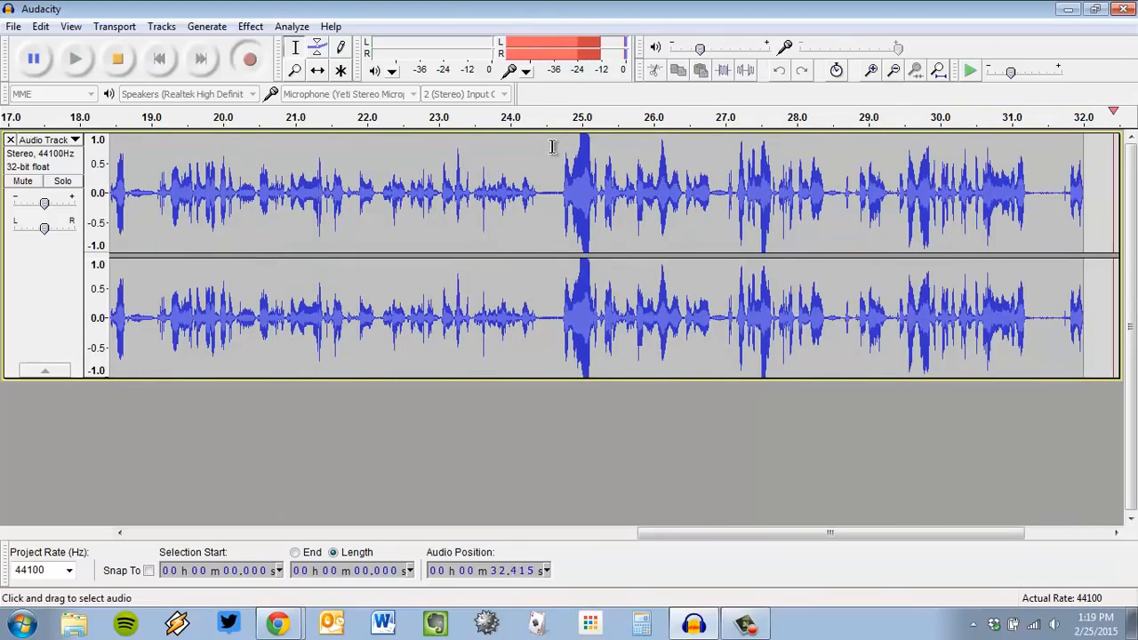
pyautogui.click(125, 62)
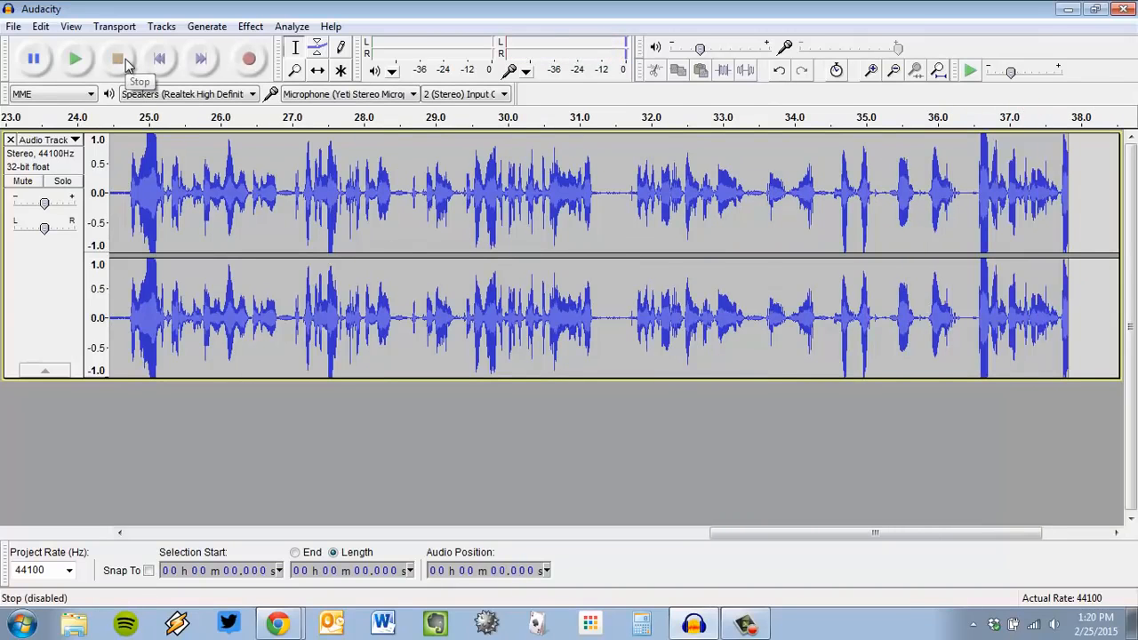
pyautogui.moveTo(776, 537); pyautogui.dragTo(220, 535)
pyautogui.click(71, 27)
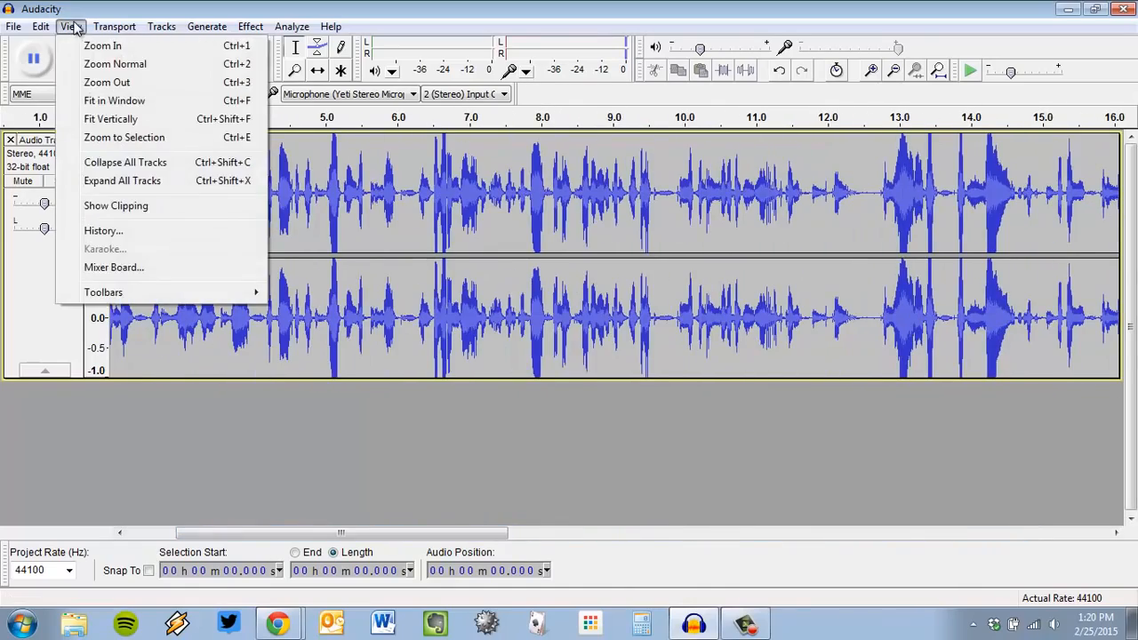
pyautogui.click(112, 101)
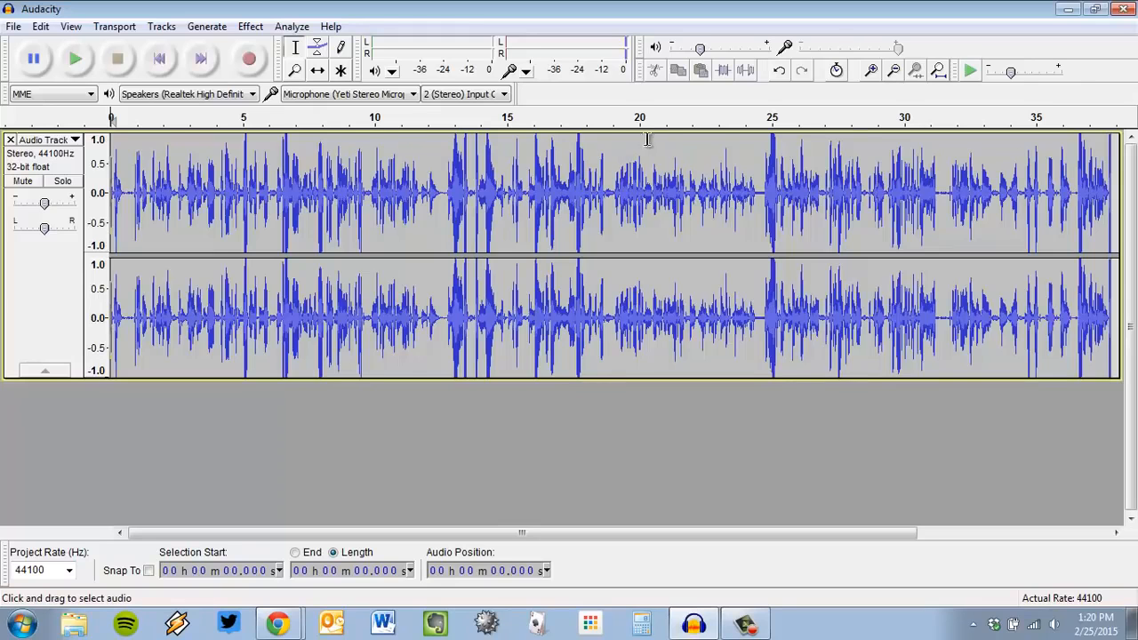
# Try selecting the whole narration track and parts of it, including about 11 seconds starting near 19.7 seconds
pyautogui.doubleClick(429, 212)
pyautogui.click(508, 475)
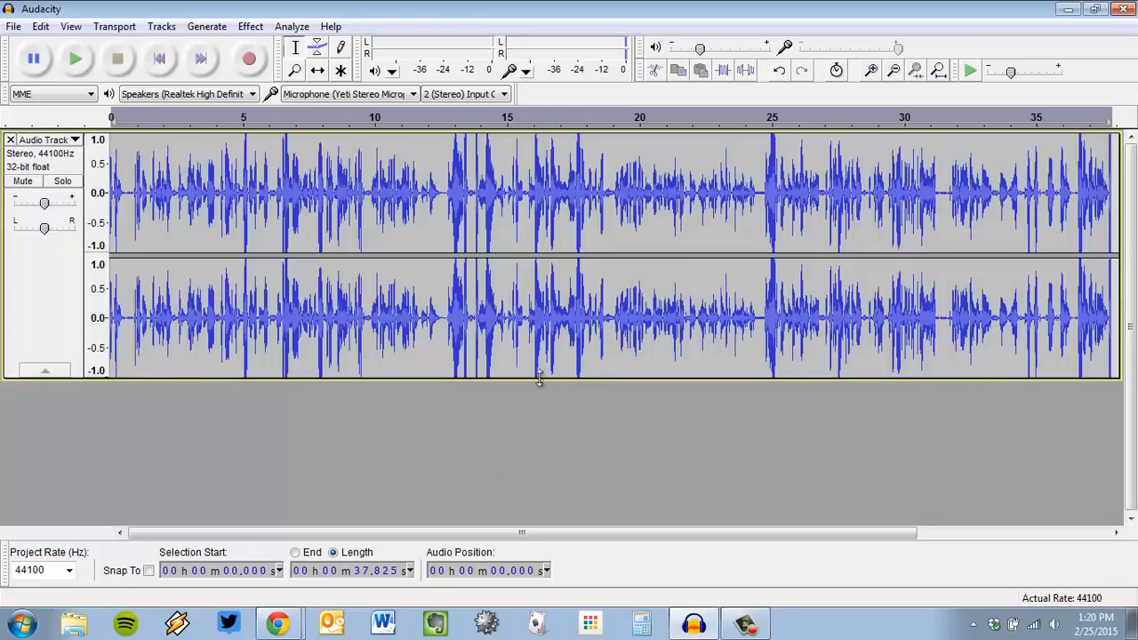
pyautogui.click(29, 278)
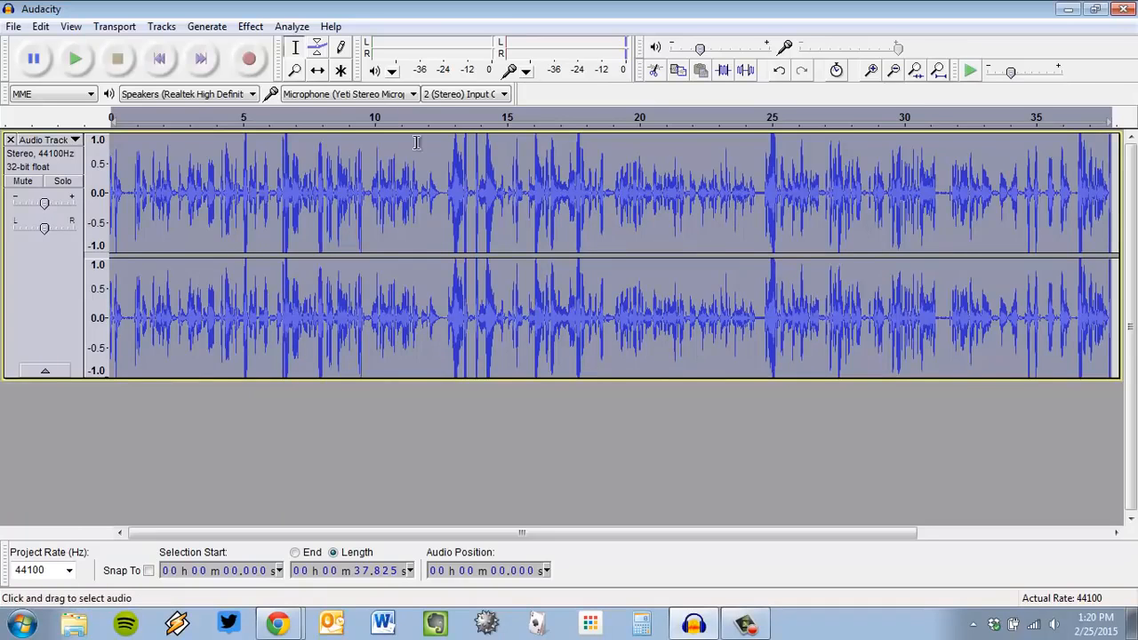
pyautogui.click(313, 179)
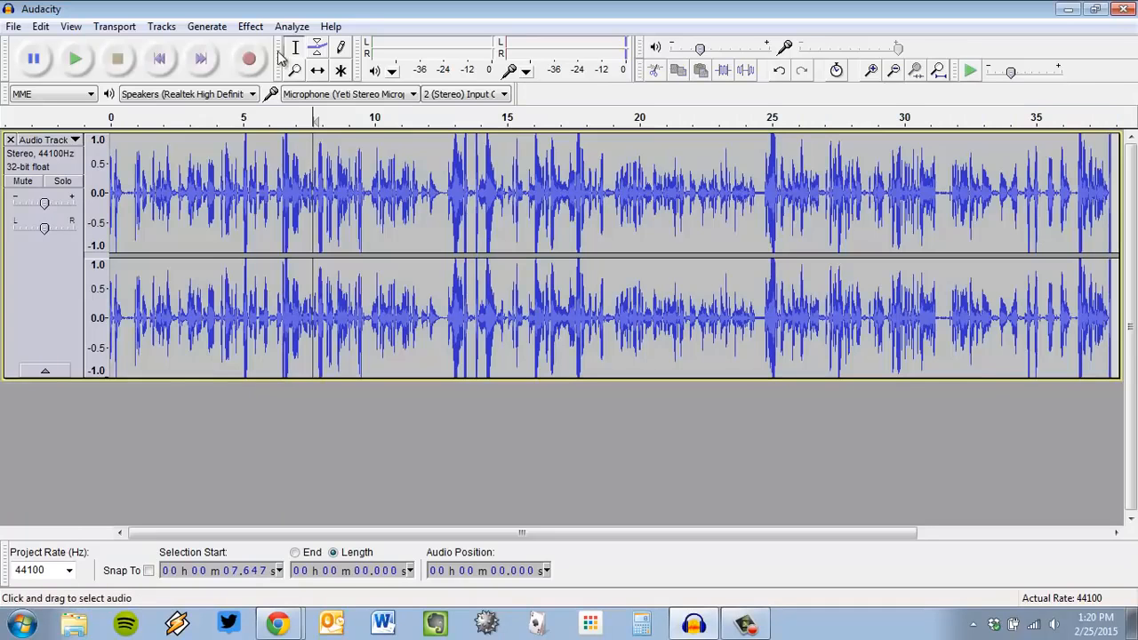
pyautogui.moveTo(318, 182); pyautogui.dragTo(551, 183)
pyautogui.moveTo(633, 181); pyautogui.dragTo(925, 180)
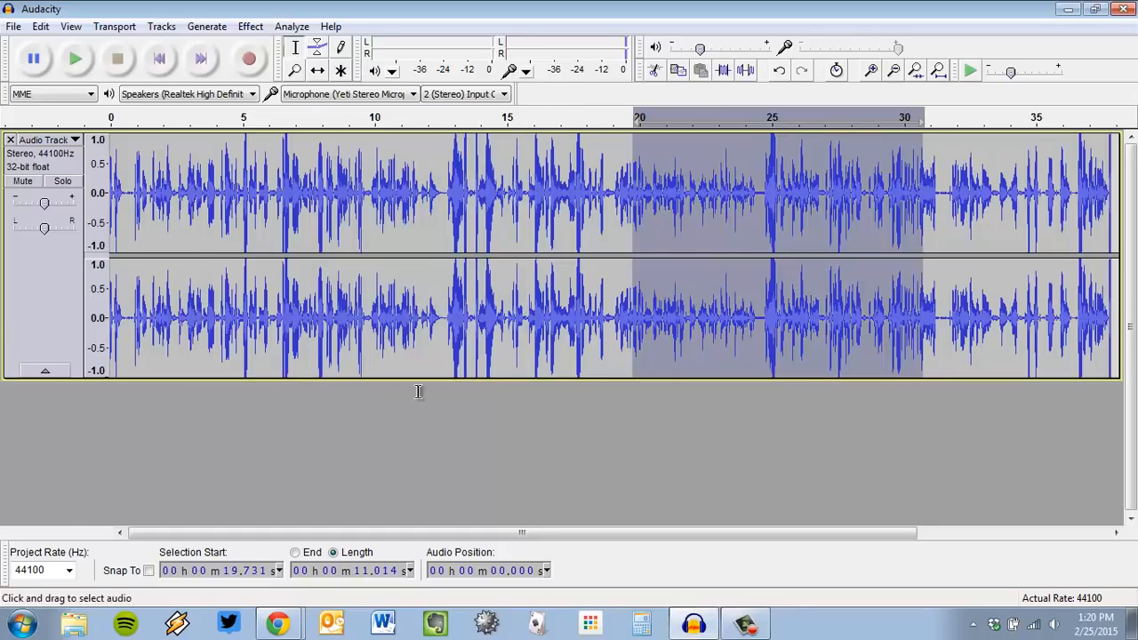
# Select the entire narration track and open the Compressor effect for it
pyautogui.click(39, 312)
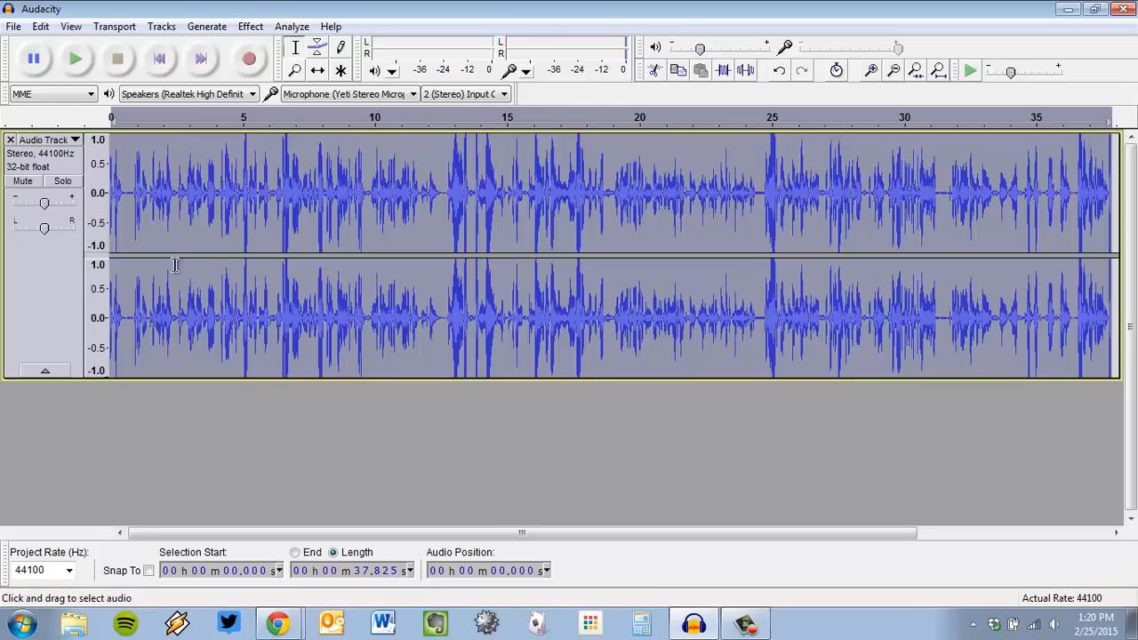
pyautogui.click(256, 27)
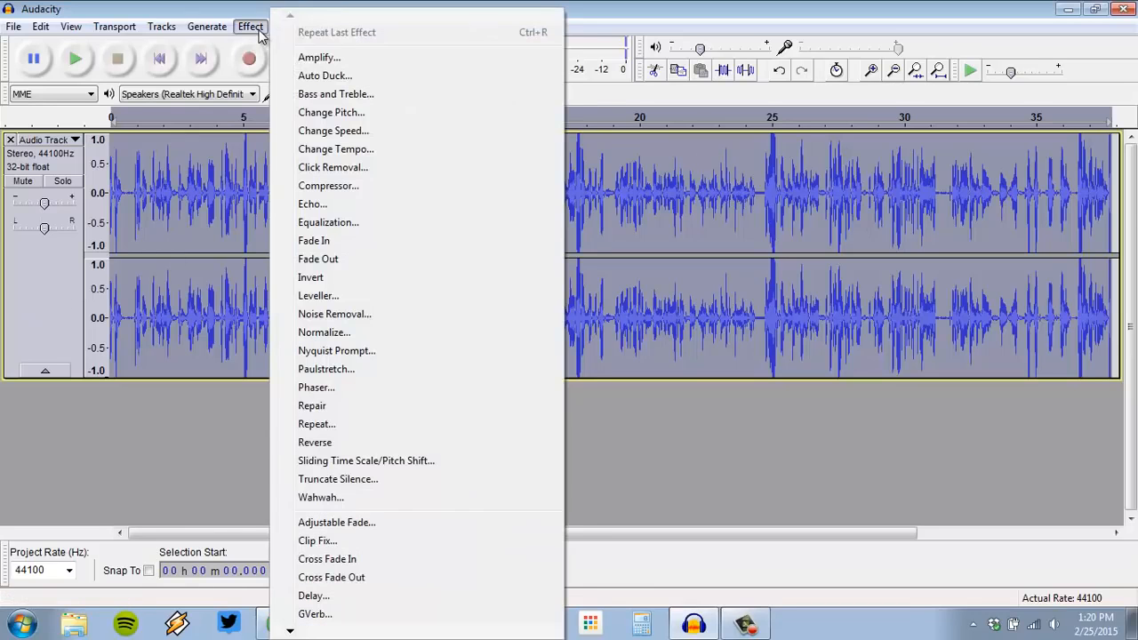
pyautogui.click(364, 189)
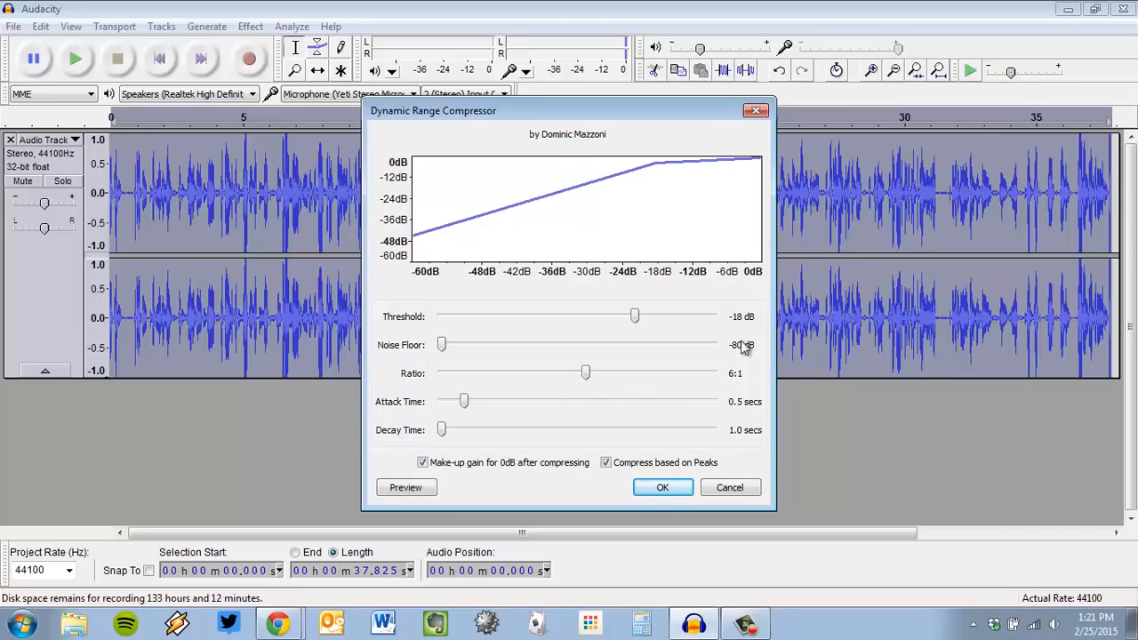
# Check the manual's narration-editing section in Chrome and apply the Compressor with threshold -18 dB, noise floor -80 dB, ratio 6:1, attack 0.5 s, decay 1.0 s
pyautogui.click(277, 624)
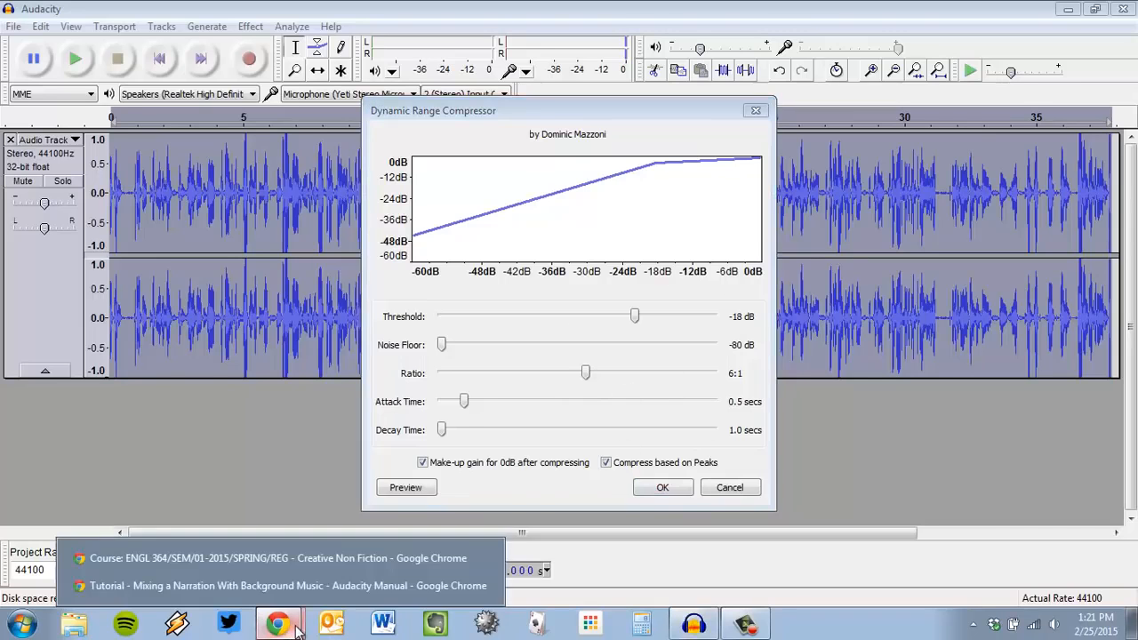
pyautogui.click(295, 588)
pyautogui.scroll(-15, 661, 319)
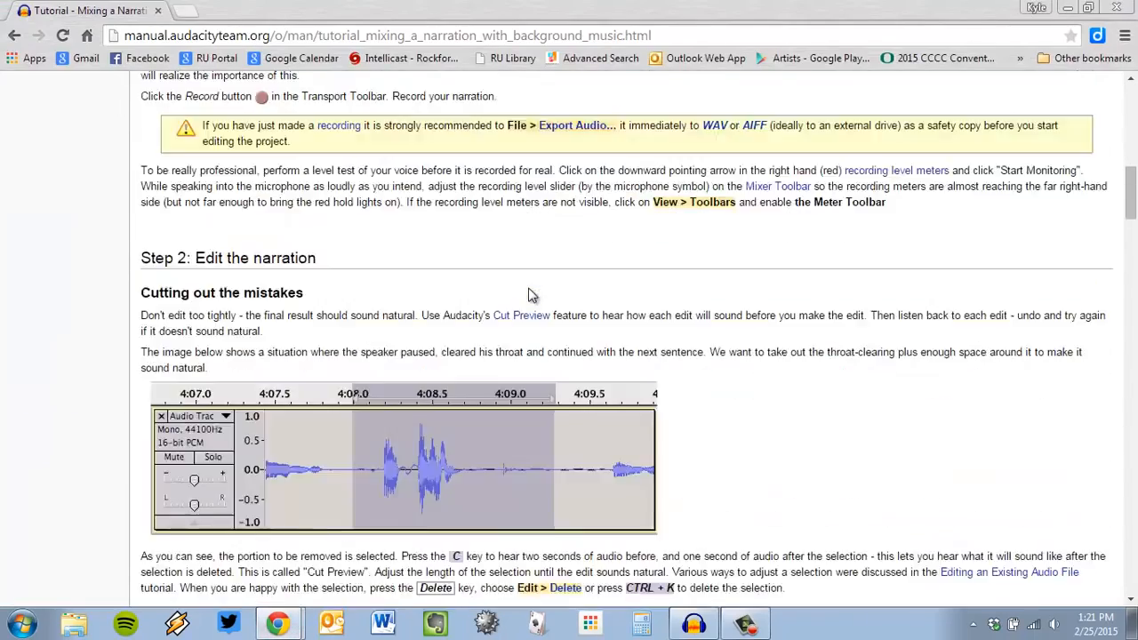
pyautogui.scroll(-4, 661, 319)
pyautogui.hotkey('alt', 'Tab')
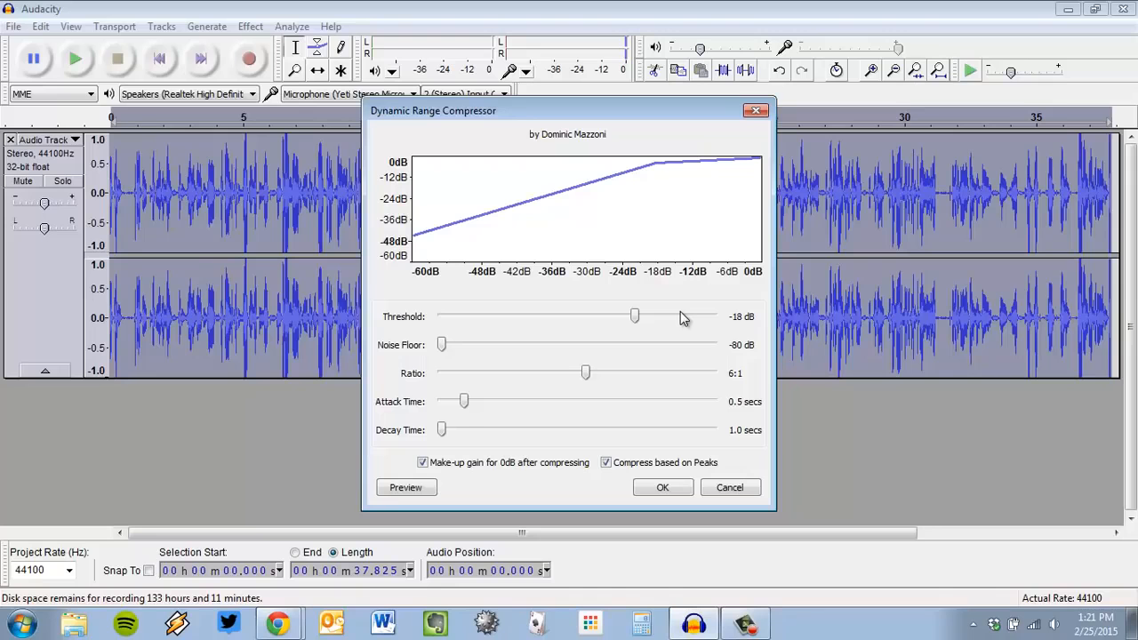
pyautogui.click(663, 487)
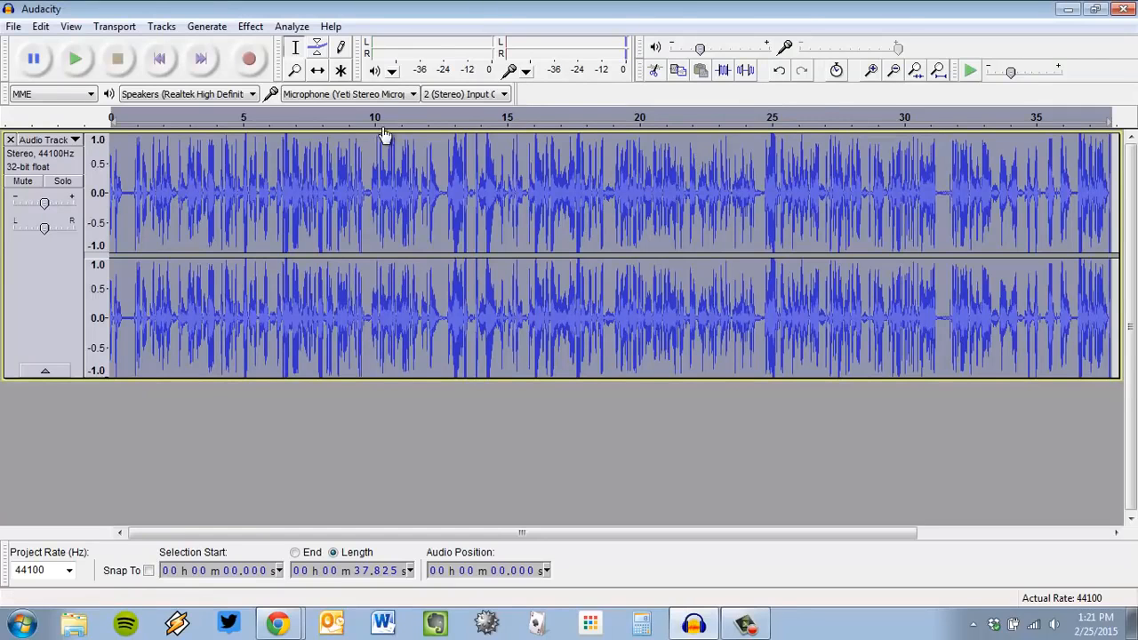
pyautogui.click(494, 176)
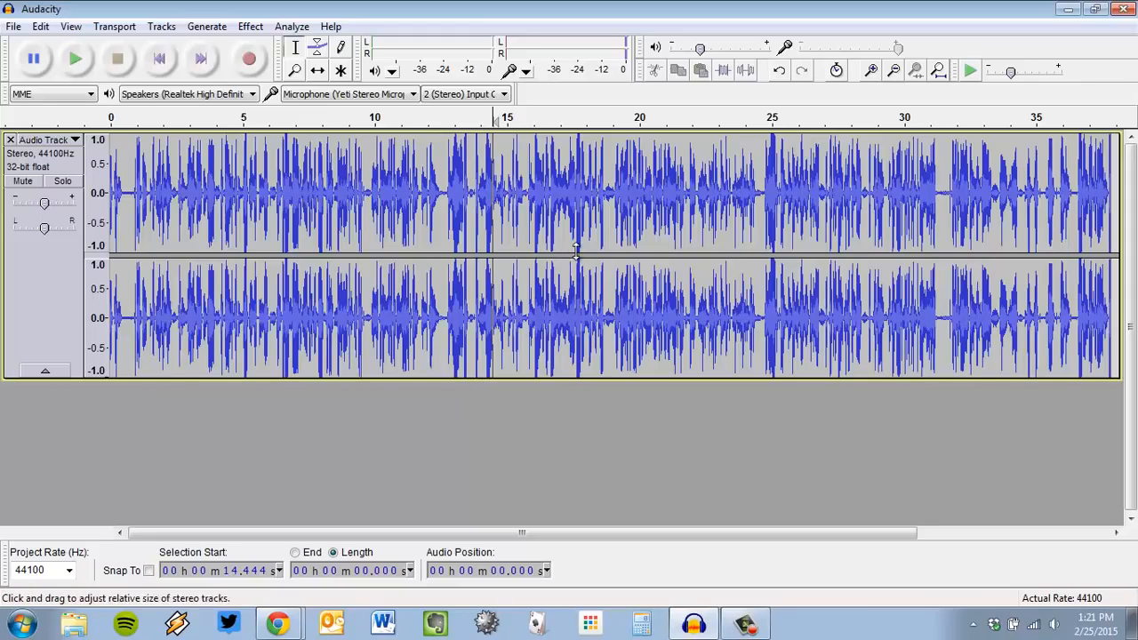
# Import 01 Vertigogo (Opening Theme) from the Windows Music library into the project as a second track
pyautogui.click(64, 628)
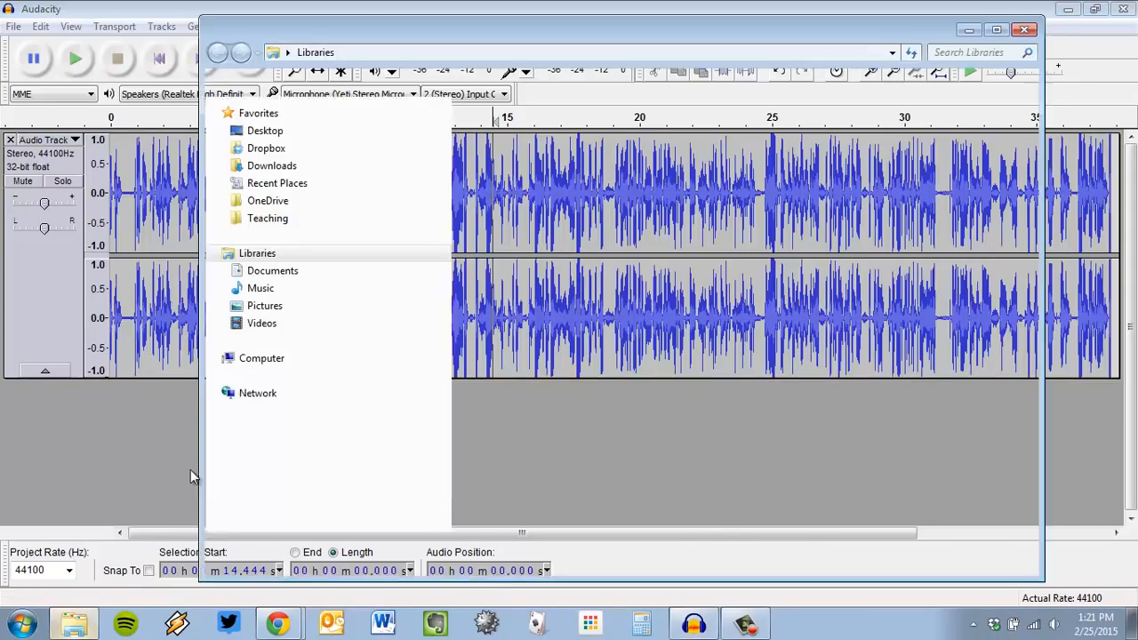
pyautogui.doubleClick(753, 163)
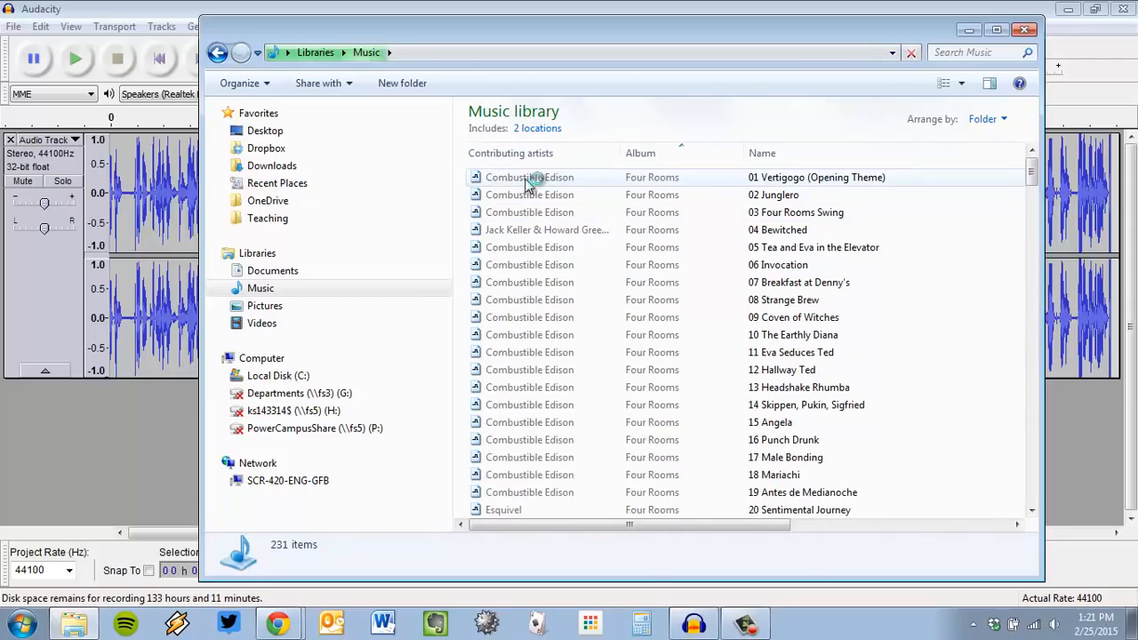
pyautogui.click(525, 179)
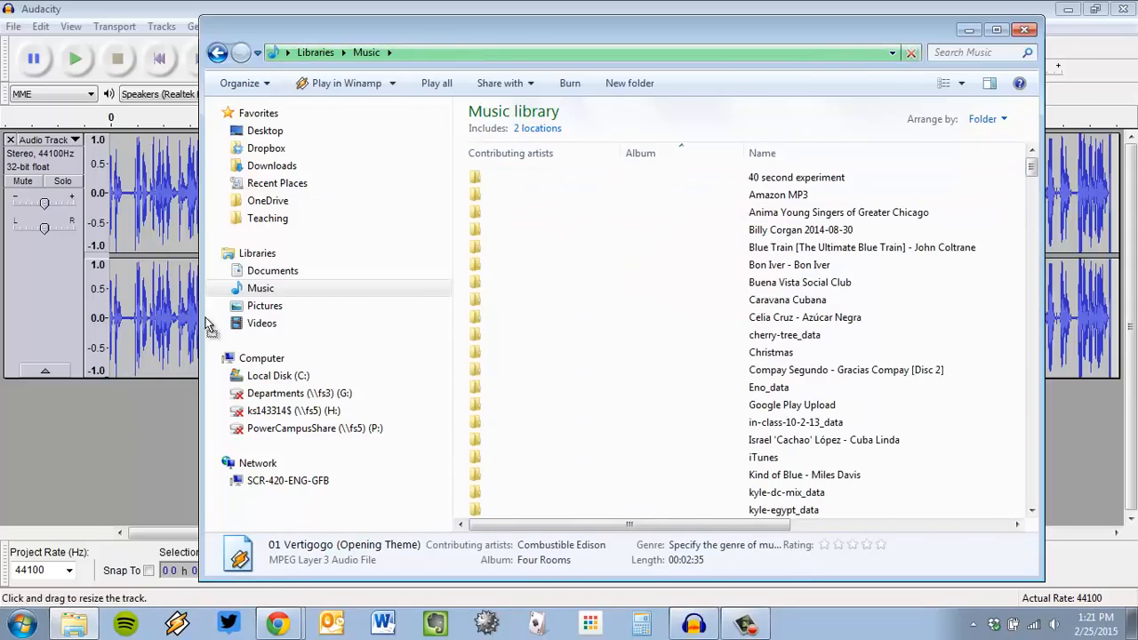
pyautogui.click(144, 7)
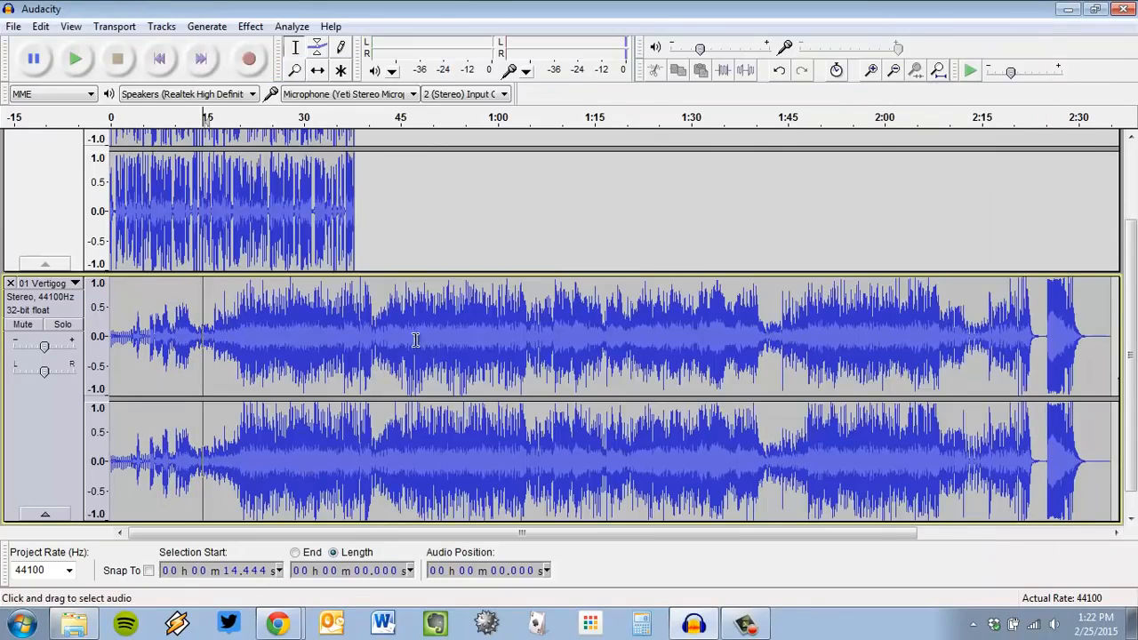
# Examine the narration and music tracks along the timeline, comparing their lengths and where each one ends
pyautogui.scroll(3, 249, 444)
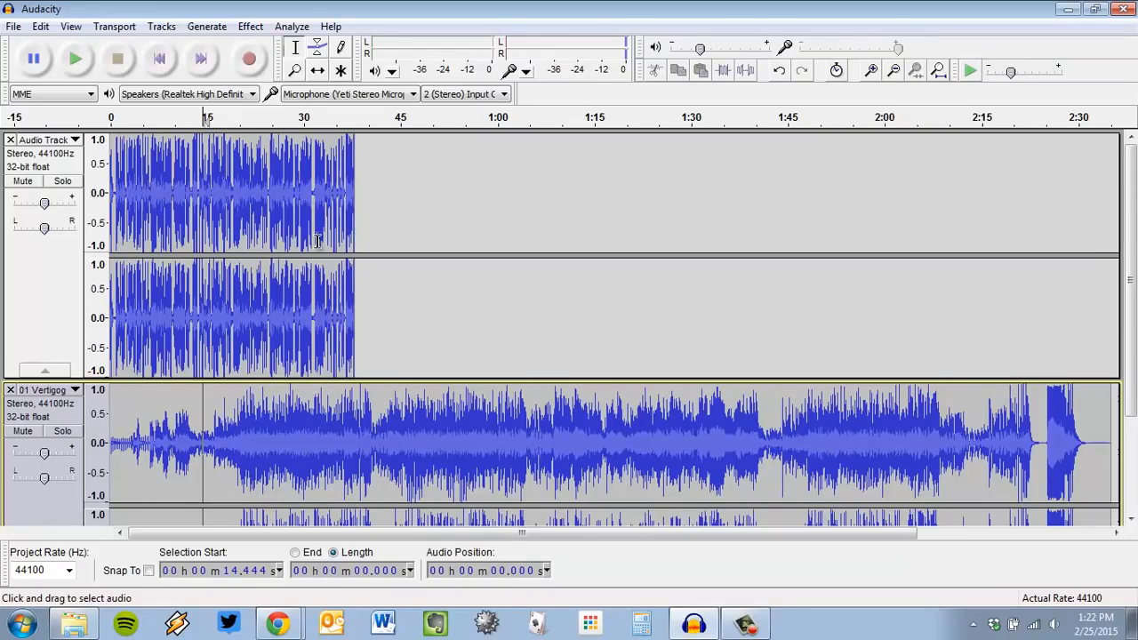
pyautogui.keyDown('ctrl'); pyautogui.scroll(4, 317, 240); pyautogui.keyUp('ctrl')
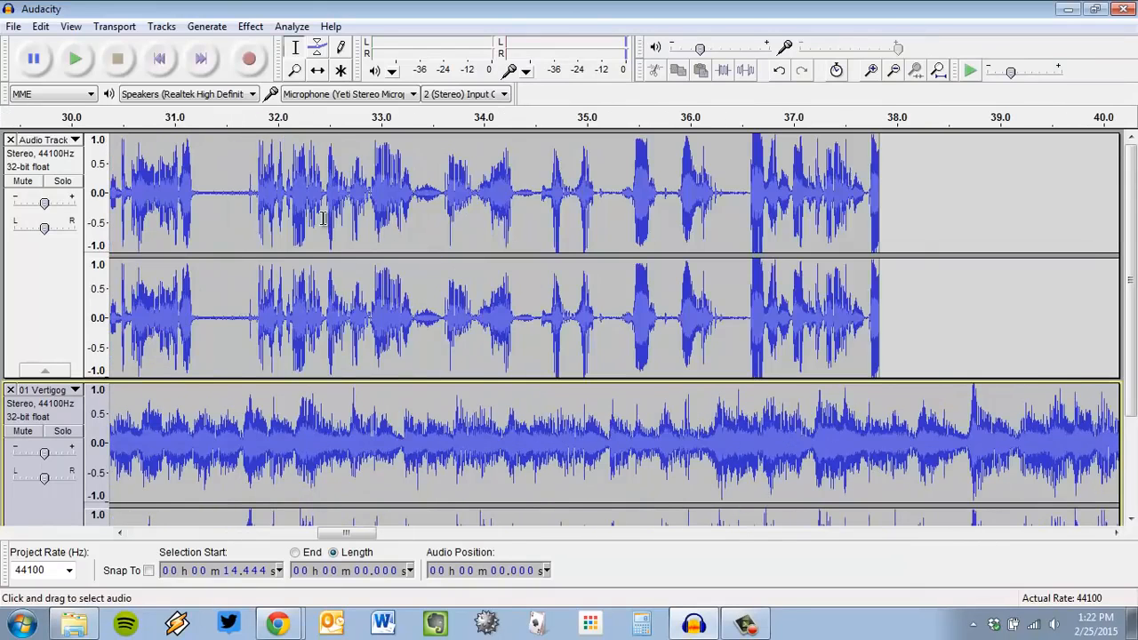
pyautogui.keyDown('ctrl'); pyautogui.scroll(-3, 341, 228); pyautogui.keyUp('ctrl')
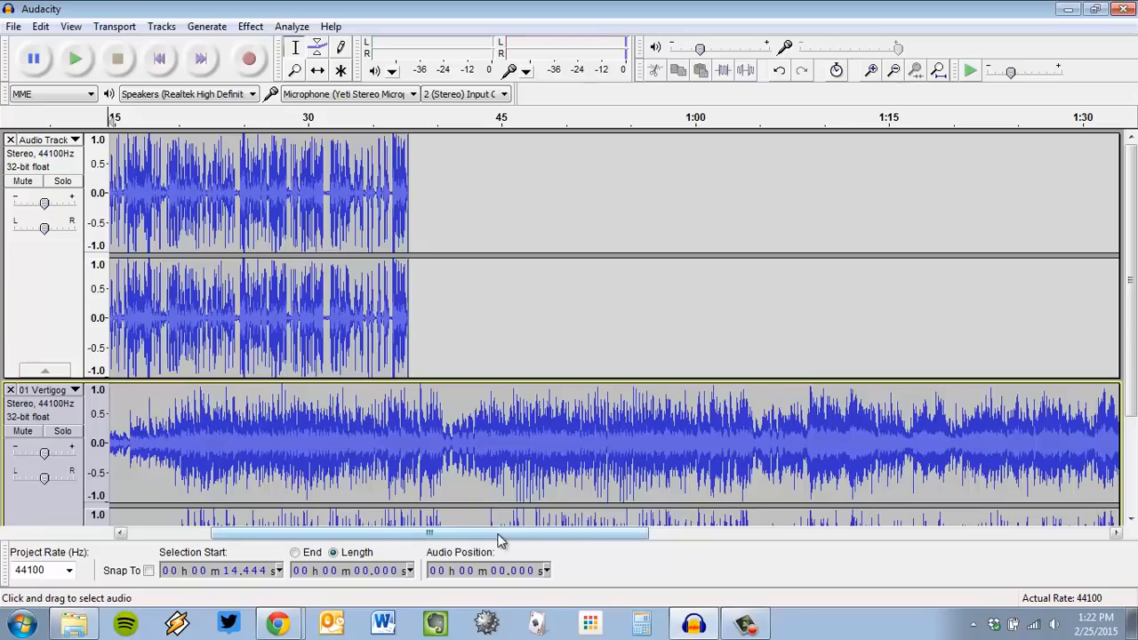
pyautogui.moveTo(500, 536); pyautogui.dragTo(354, 527)
pyautogui.scroll(-3, 566, 327)
pyautogui.scroll(3, 571, 358)
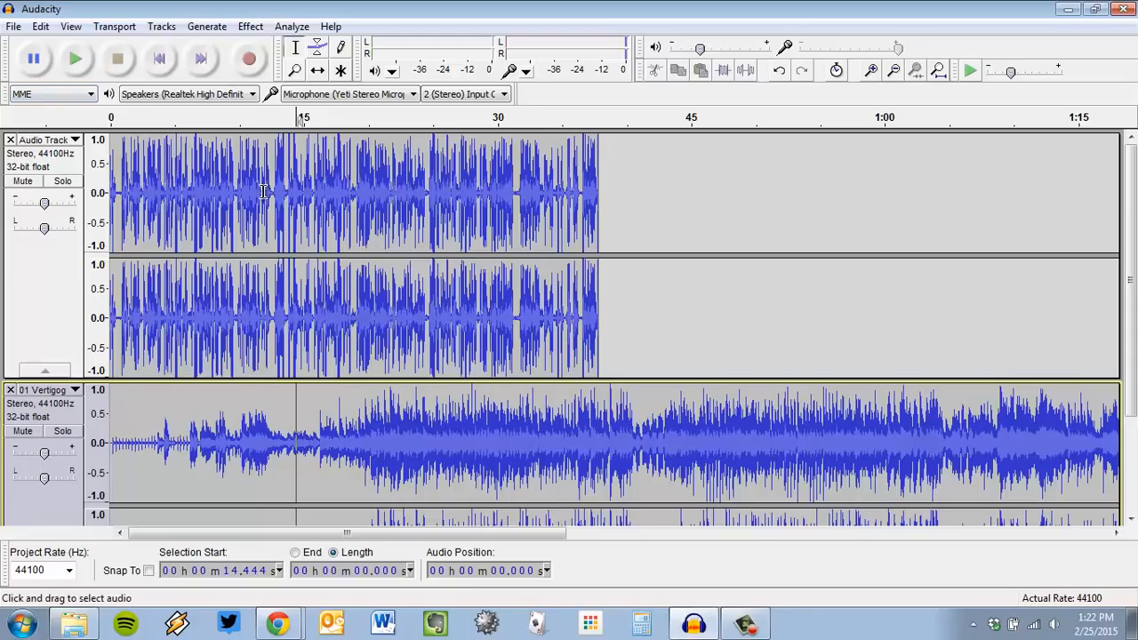
pyautogui.scroll(-3, 213, 256)
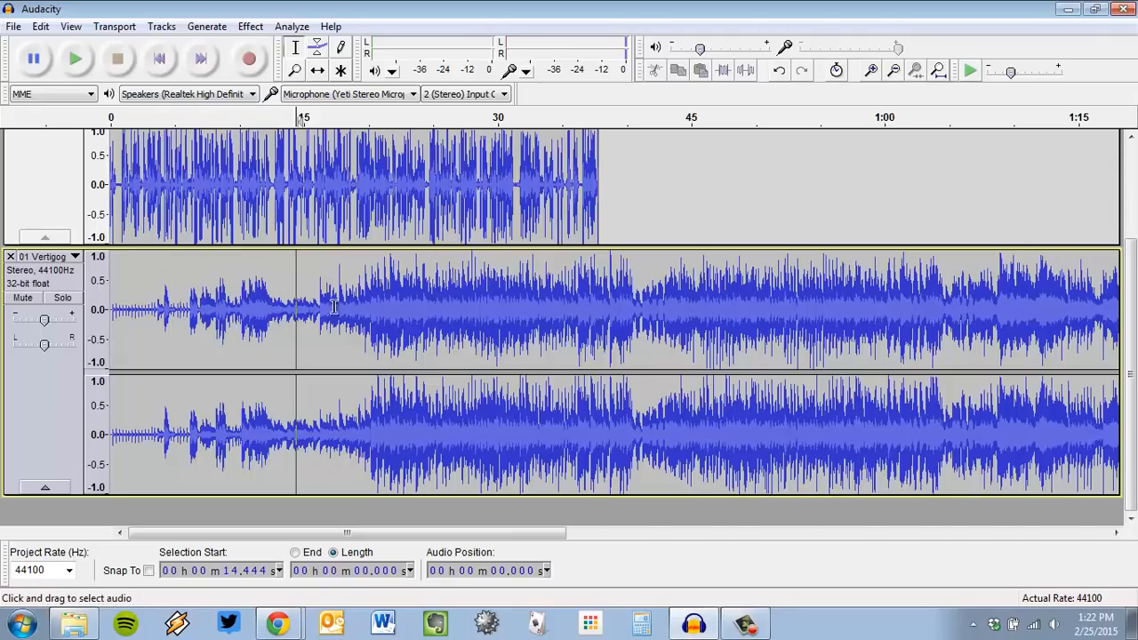
pyautogui.hotkey('ctrl', '3')
pyautogui.hotkey('ctrl', '3')
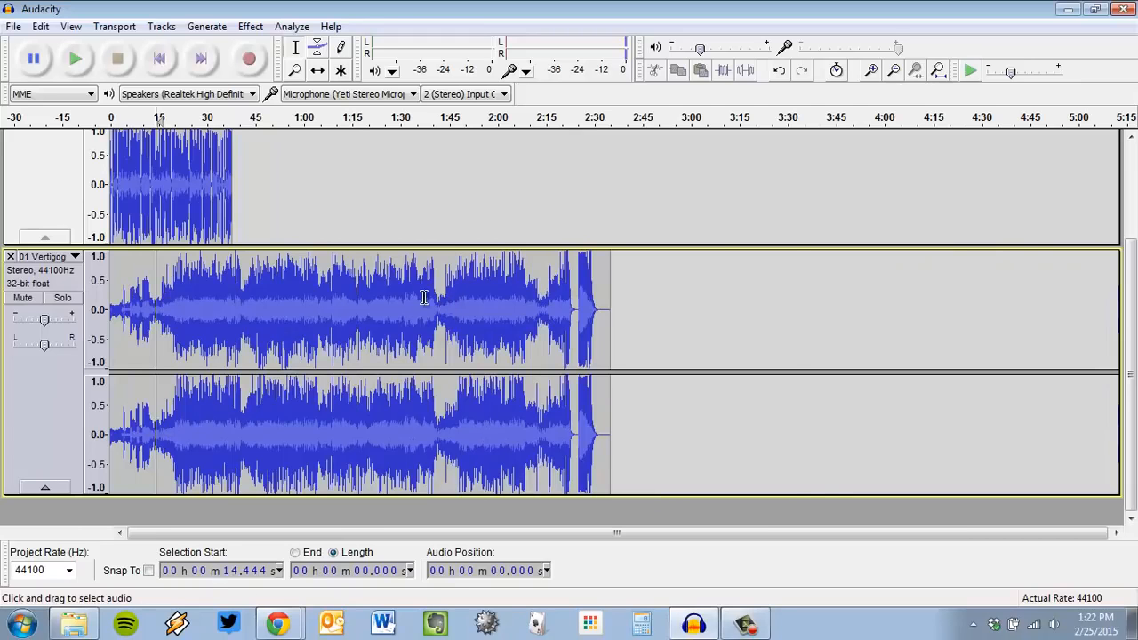
pyautogui.scroll(2, 423, 298)
pyautogui.scroll(-3, 416, 303)
pyautogui.scroll(3, 411, 308)
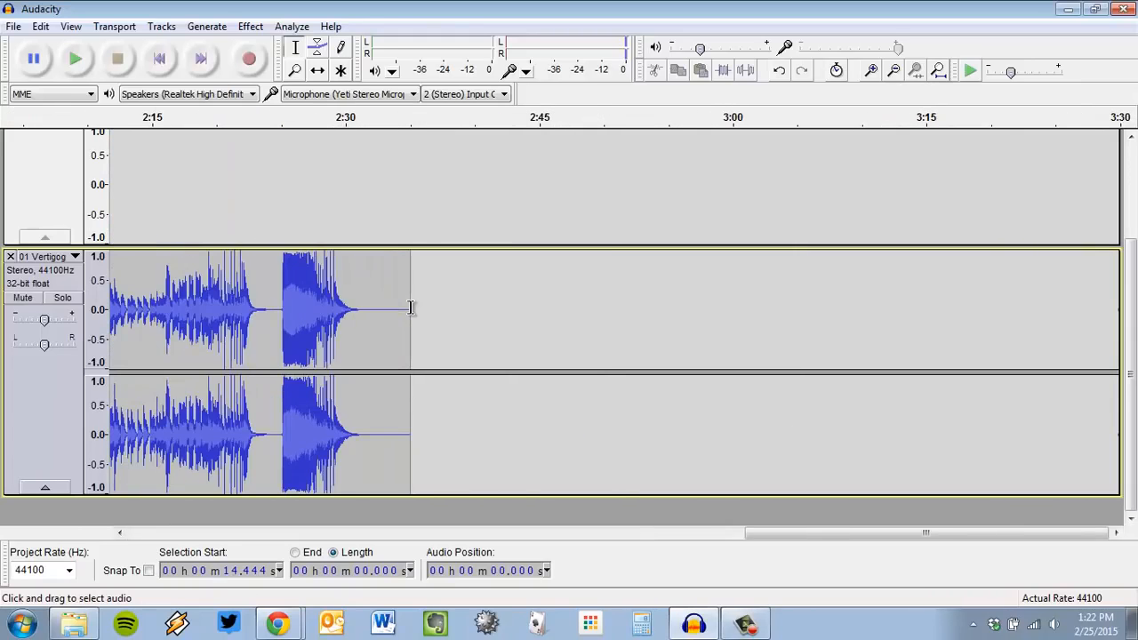
pyautogui.moveTo(755, 534); pyautogui.dragTo(272, 537)
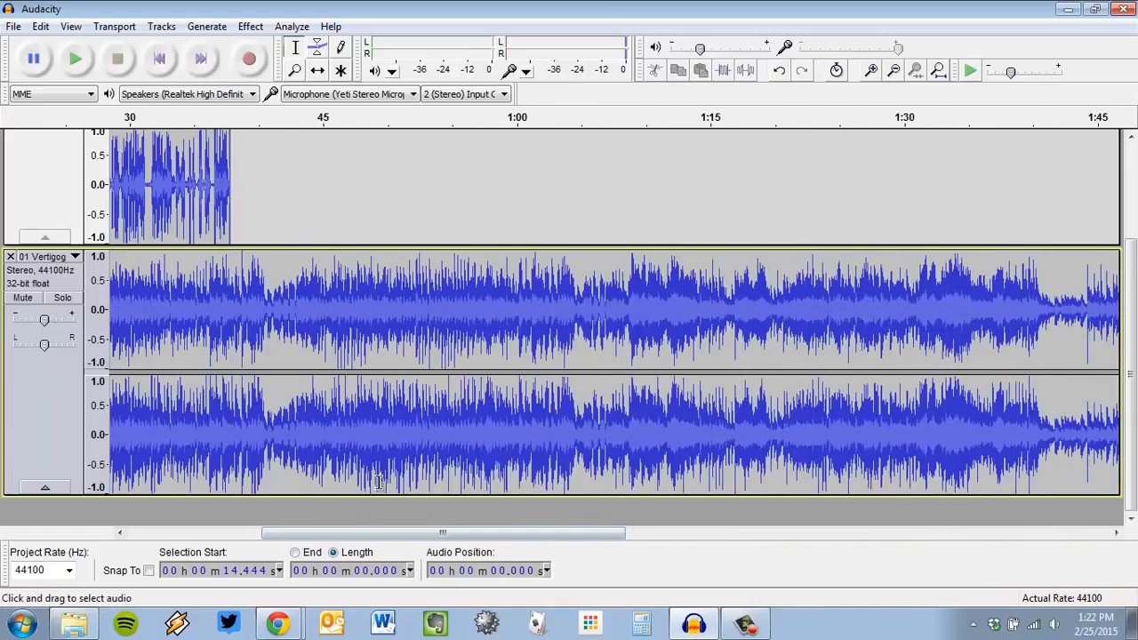
# Delete the part of the music track from 37.825 s, where the narration ends, through to the music's end
pyautogui.hotkey('ctrl', '3')
pyautogui.hotkey('ctrl', '3')
pyautogui.hotkey('ctrl', '3')
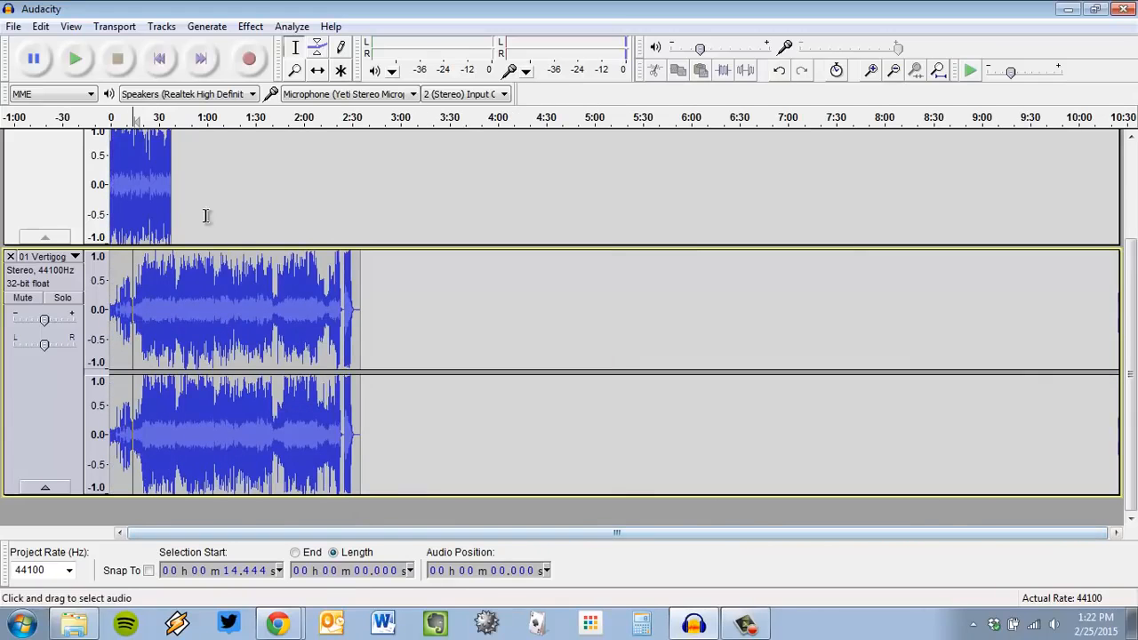
pyautogui.scroll(3, 143, 187)
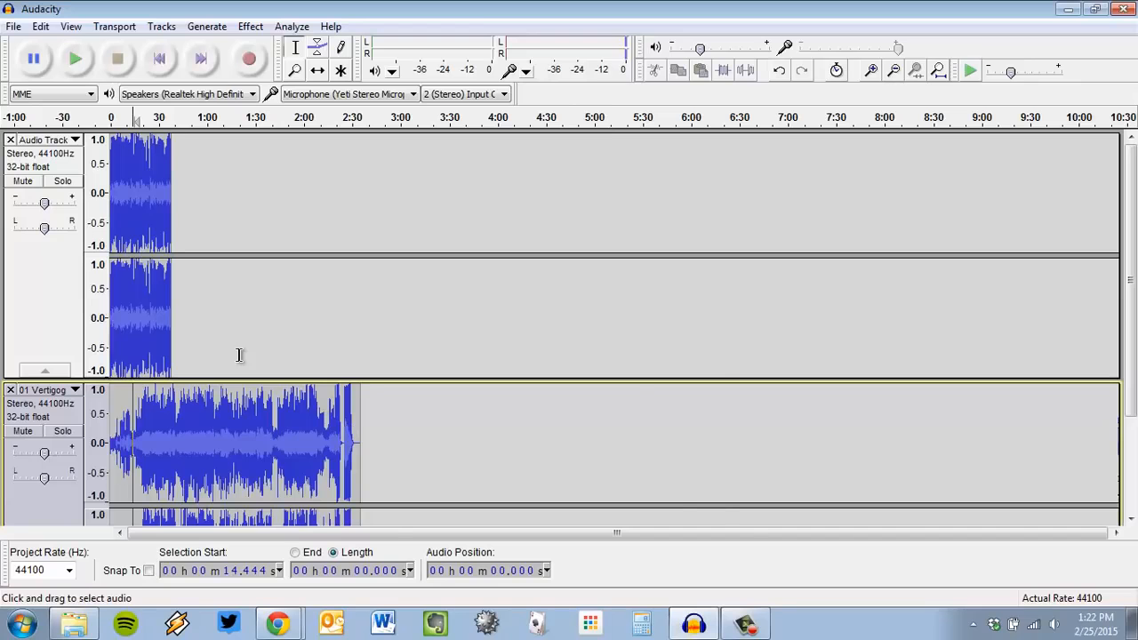
pyautogui.scroll(2, 241, 356)
pyautogui.moveTo(515, 535); pyautogui.dragTo(145, 535)
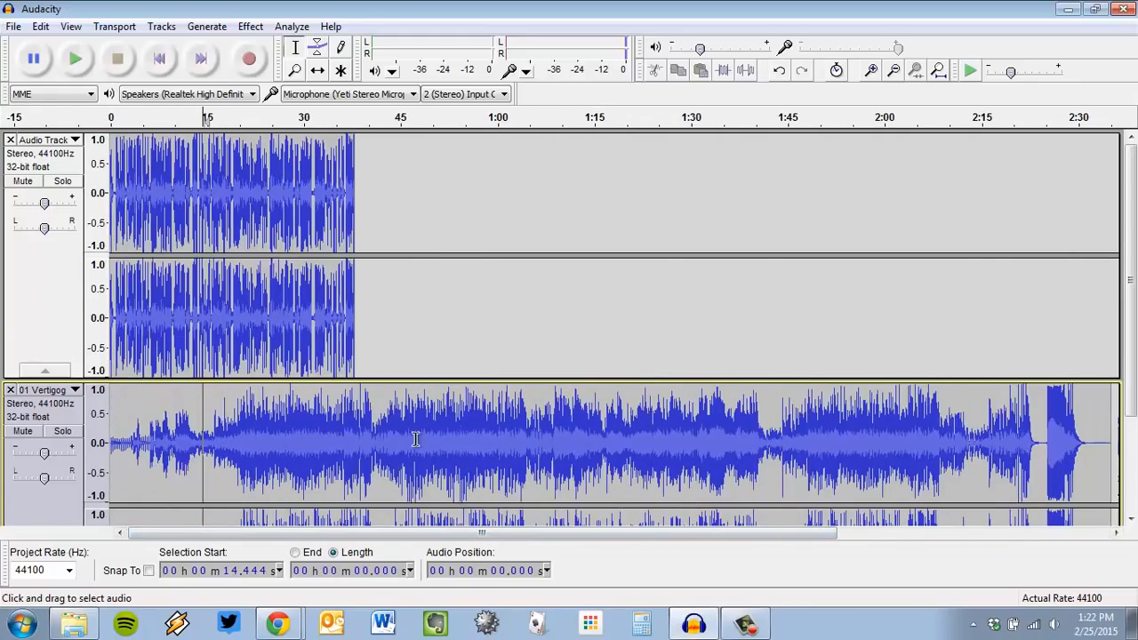
pyautogui.scroll(-3, 418, 439)
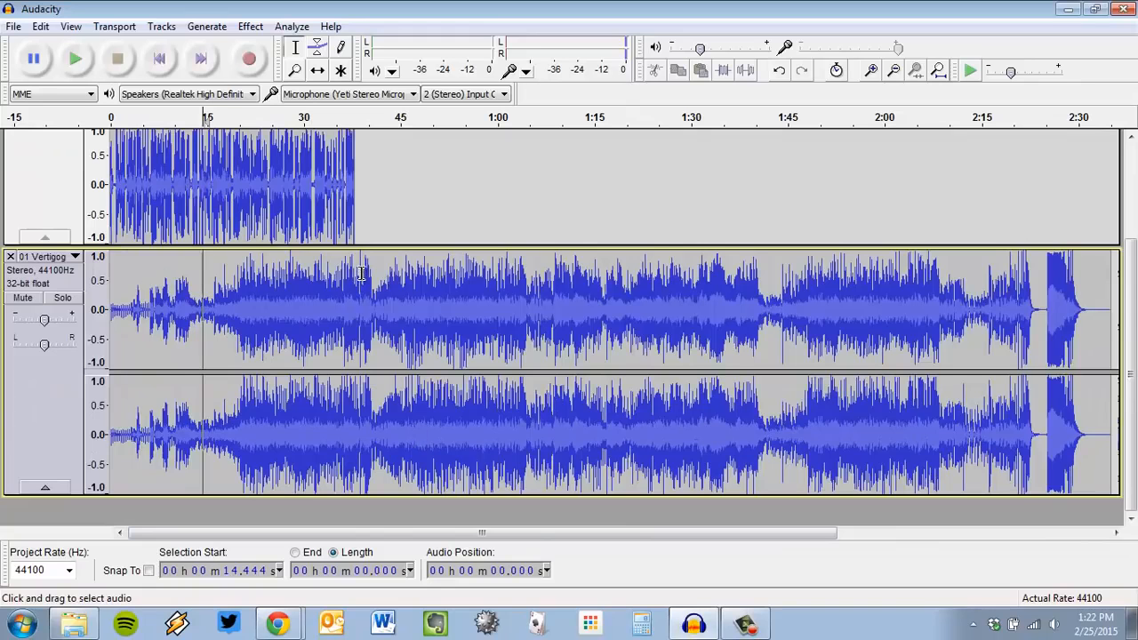
pyautogui.moveTo(354, 273); pyautogui.dragTo(1082, 291)
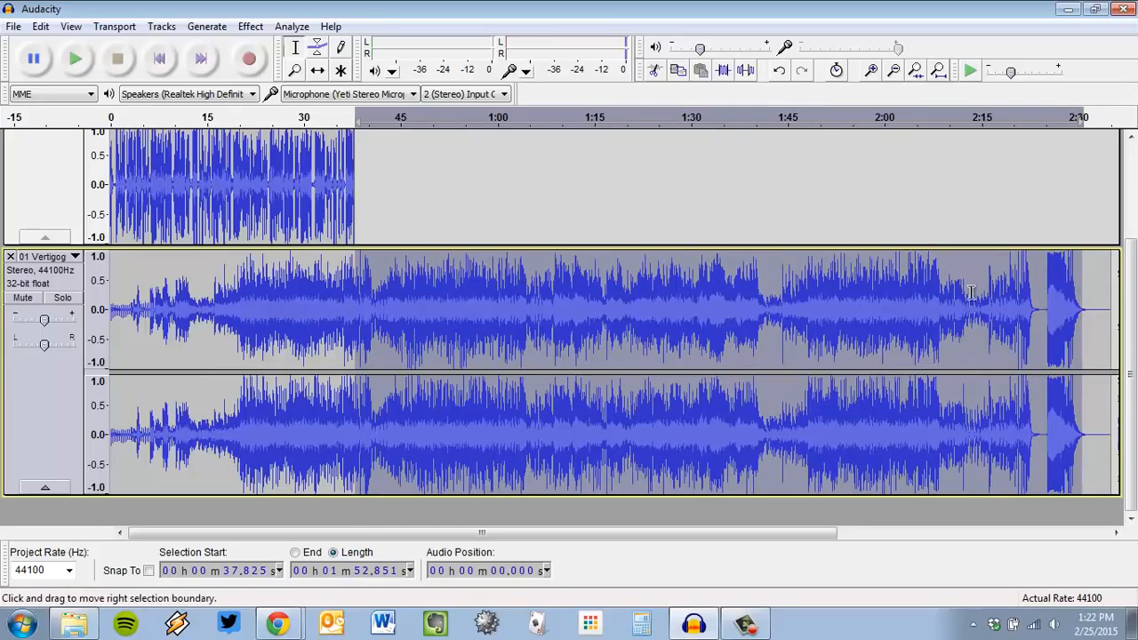
pyautogui.click(872, 297)
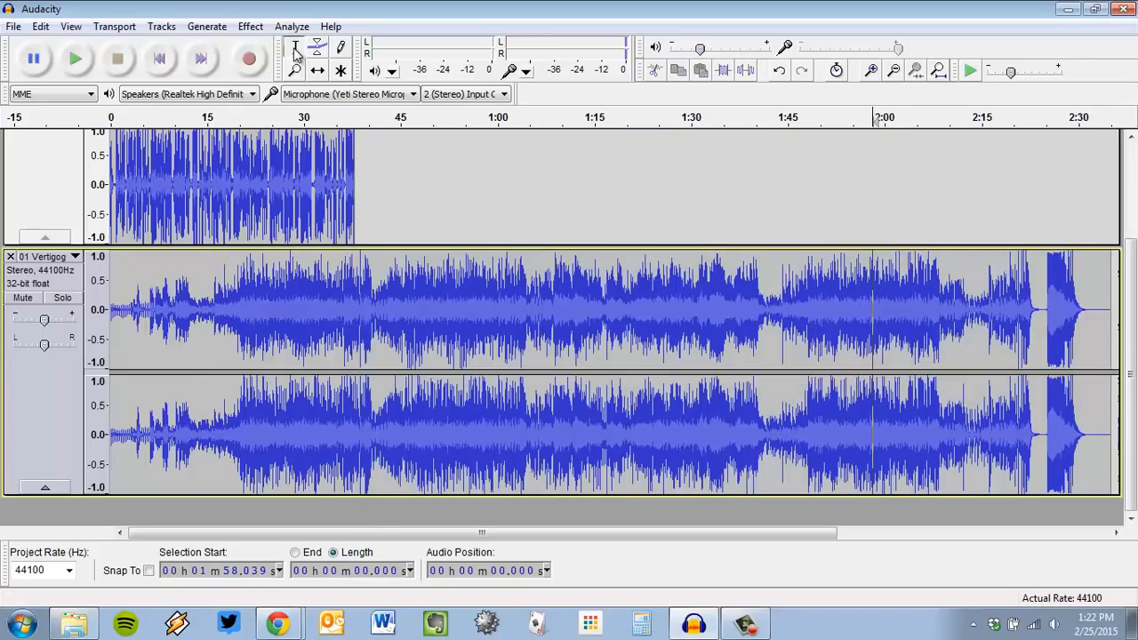
pyautogui.click(354, 288)
pyautogui.moveTo(488, 290); pyautogui.dragTo(1129, 320)
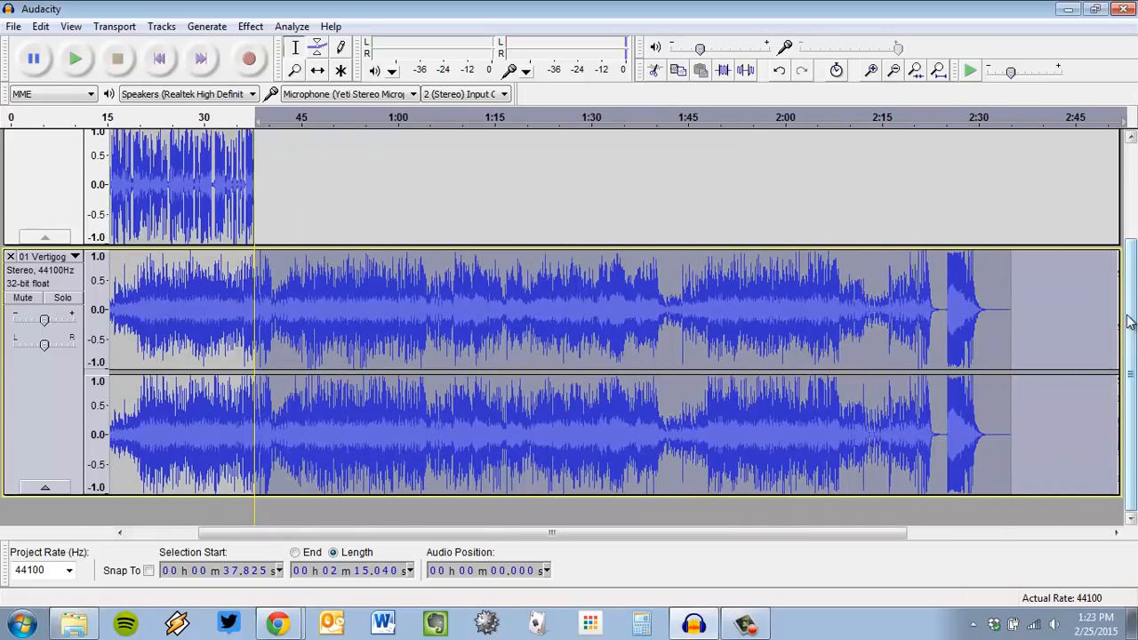
pyautogui.press('Delete')
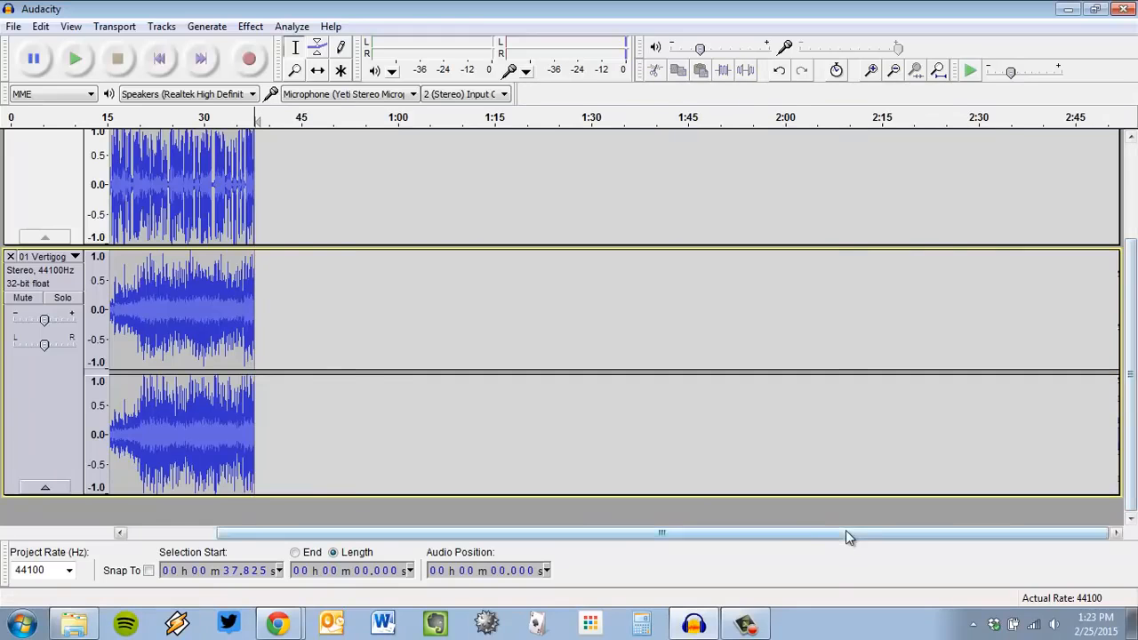
# Delete the 3.080-second passage of the narration track that starts at 15.706 s
pyautogui.moveTo(845, 530); pyautogui.dragTo(589, 513)
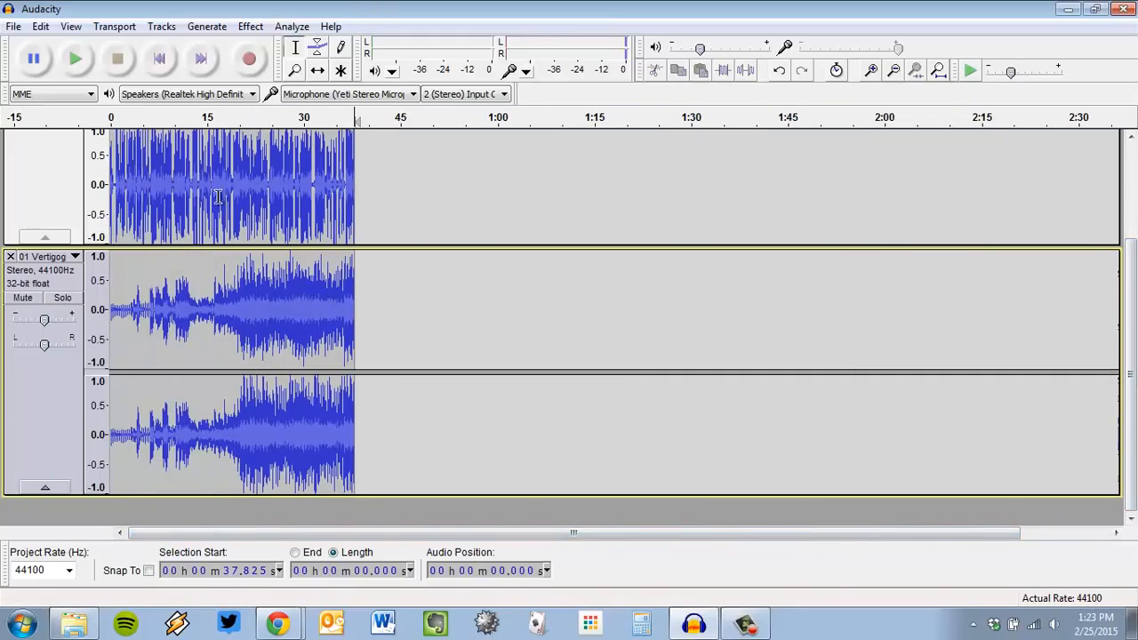
pyautogui.scroll(1, 358, 361)
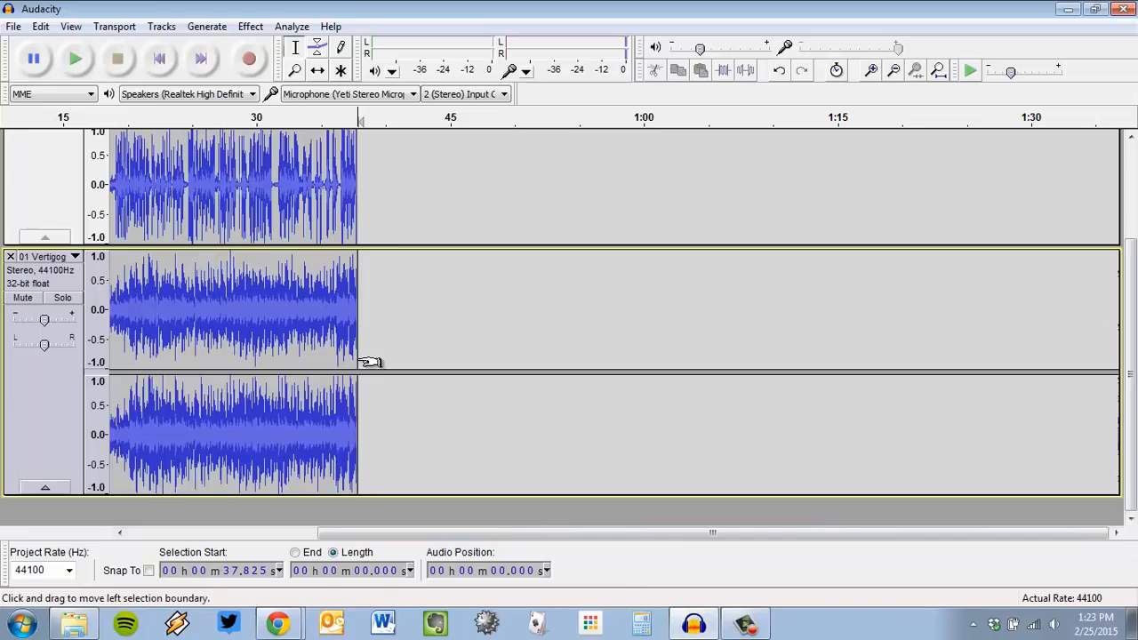
pyautogui.moveTo(673, 541); pyautogui.dragTo(300, 539)
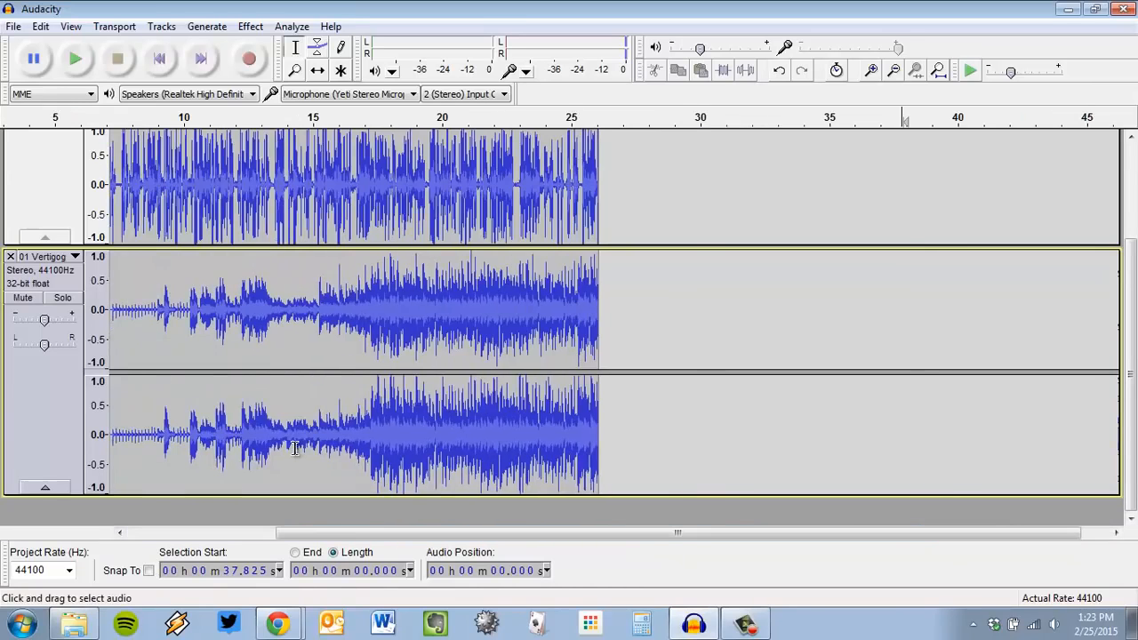
pyautogui.scroll(1, 300, 436)
pyautogui.scroll(1, 312, 395)
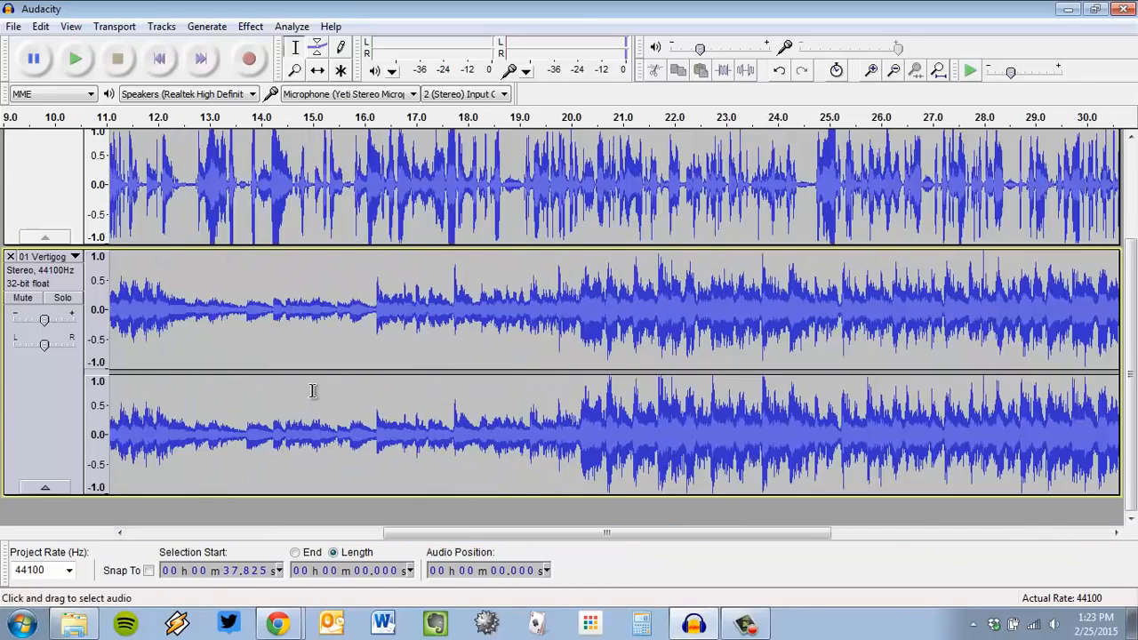
pyautogui.scroll(3, 542, 421)
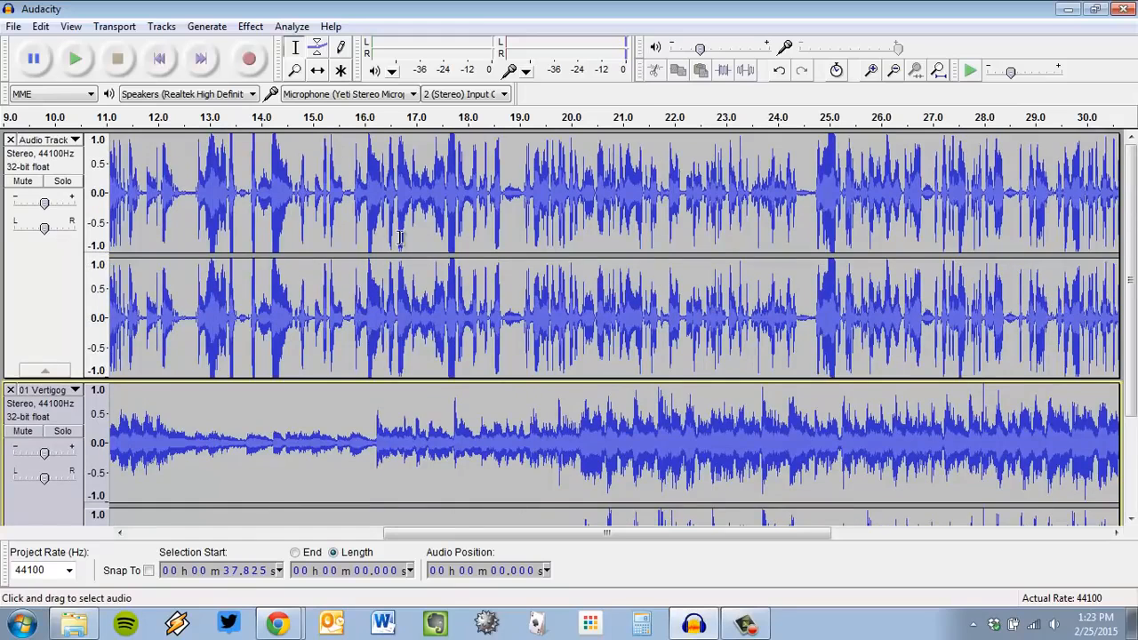
pyautogui.scroll(-2, 450, 463)
pyautogui.scroll(2, 497, 374)
pyautogui.click(585, 203)
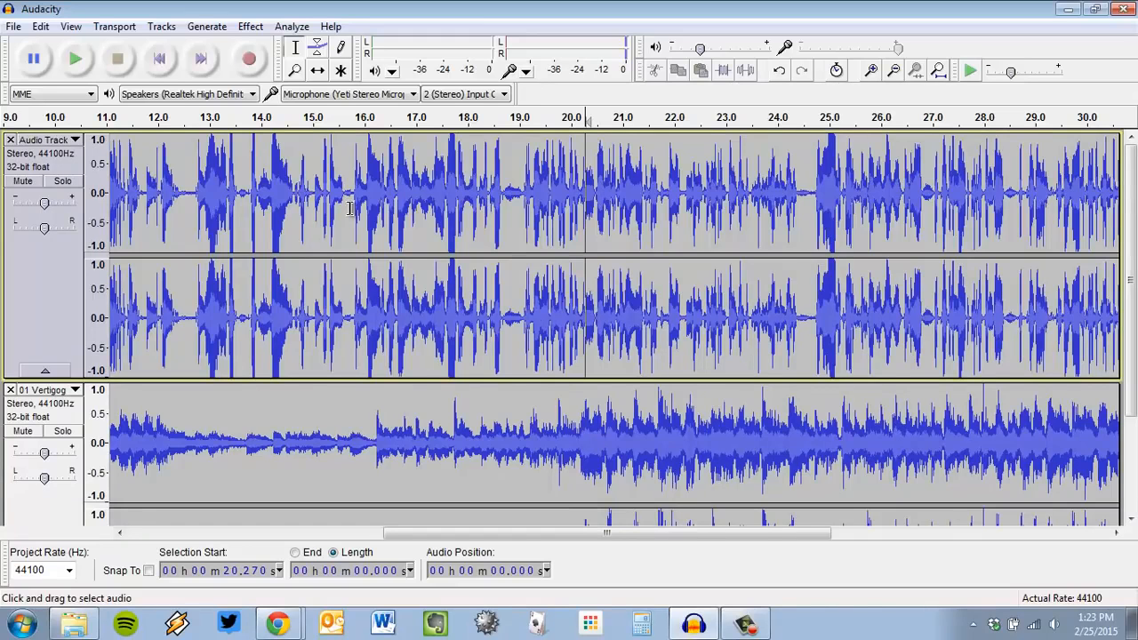
pyautogui.moveTo(350, 209); pyautogui.dragTo(508, 203)
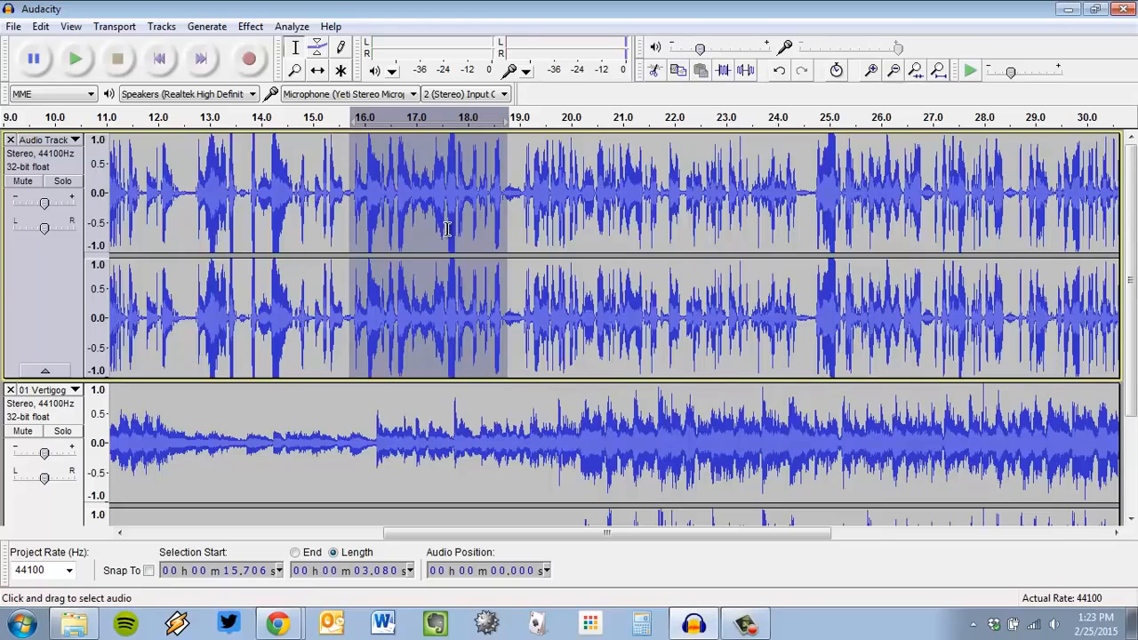
pyautogui.press('Delete')
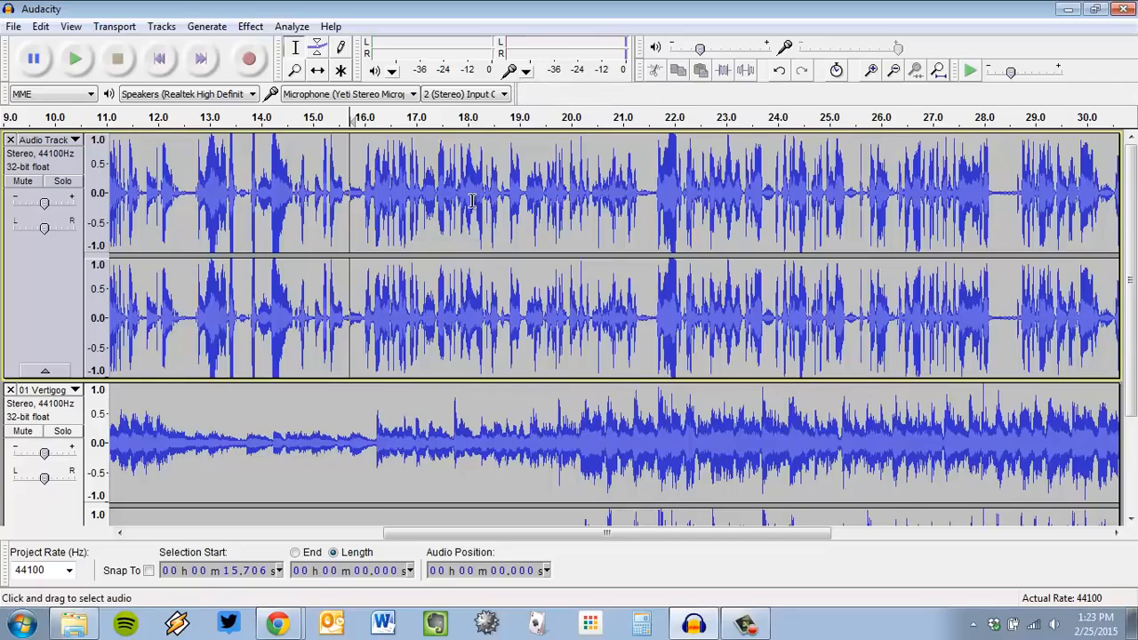
# Split the narration track into two clips in the short pause at about 20.3 s
pyautogui.scroll(-3, 472, 200)
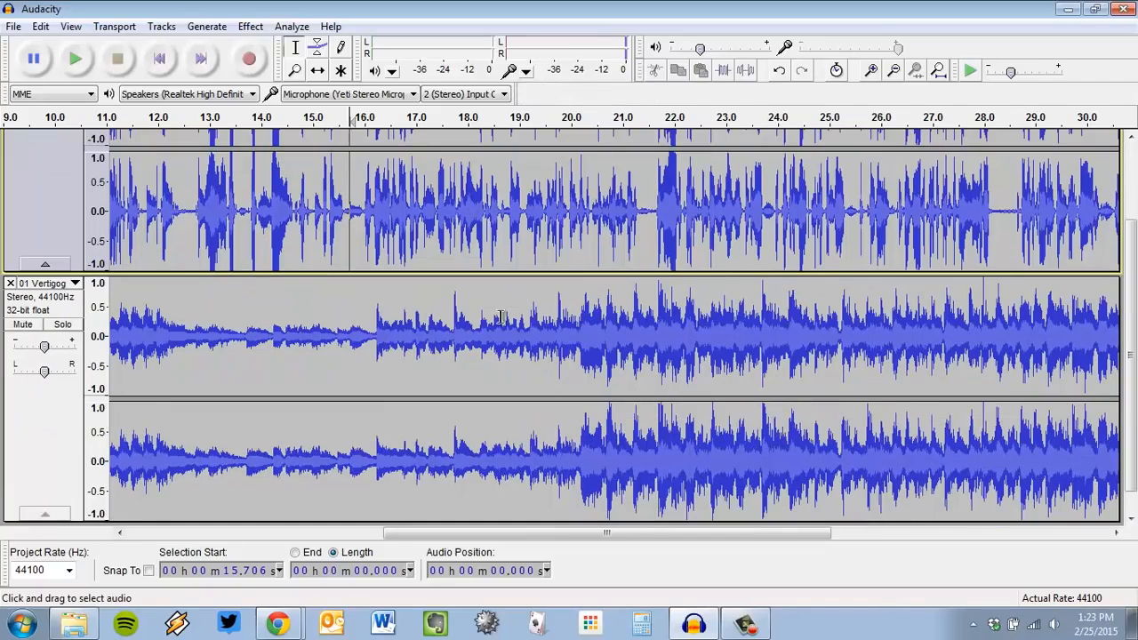
pyautogui.click(584, 340)
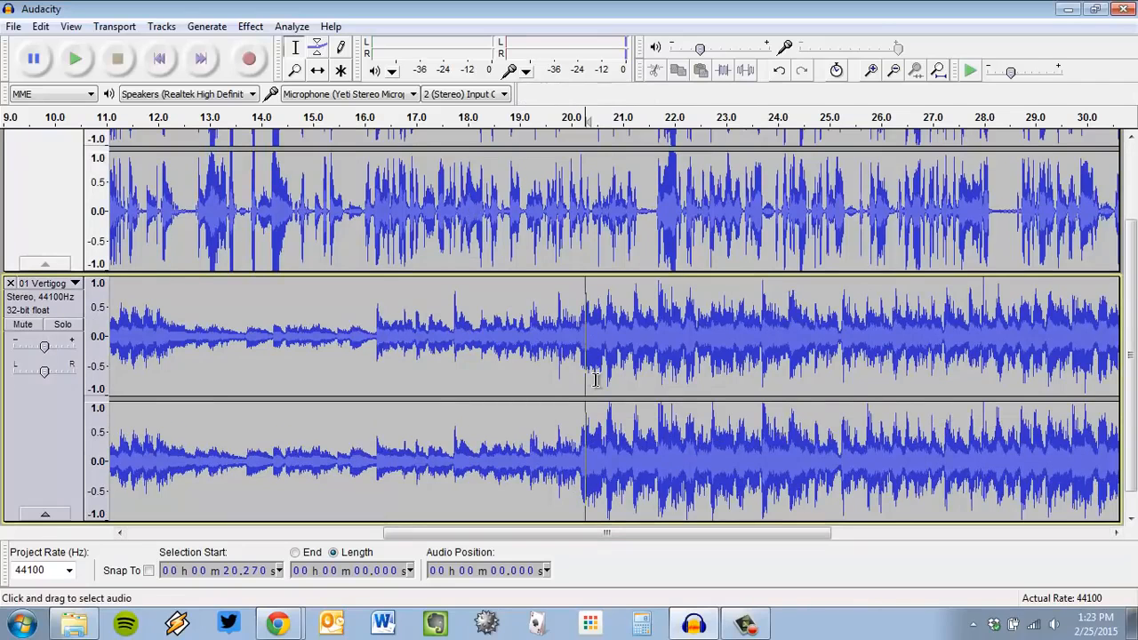
pyautogui.scroll(2, 595, 380)
pyautogui.scroll(-1, 597, 376)
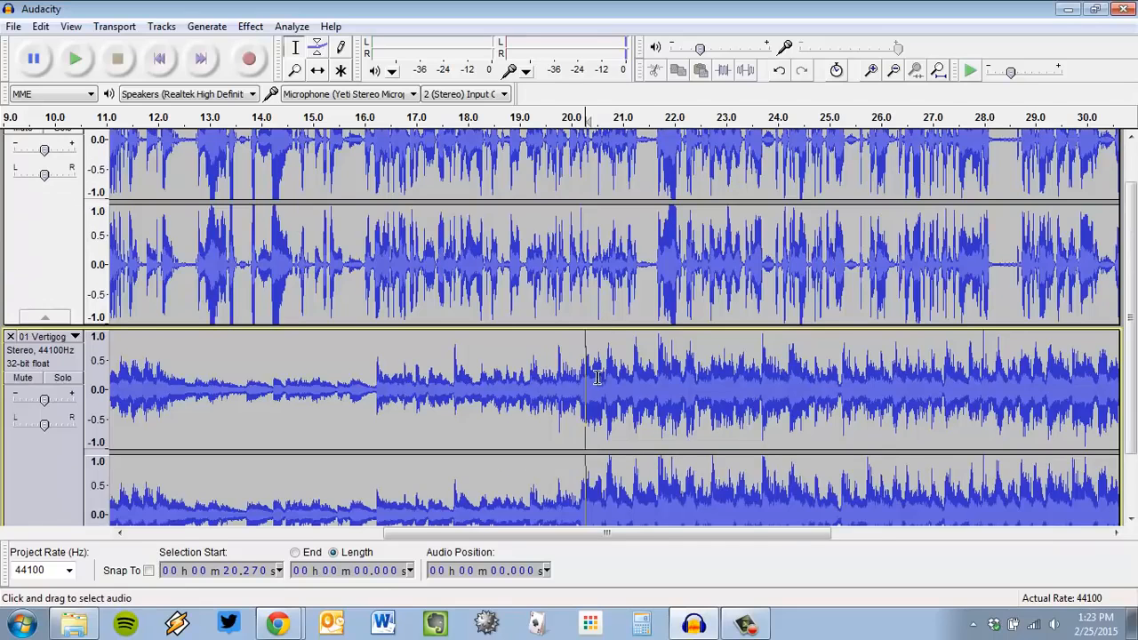
pyautogui.scroll(1, 598, 377)
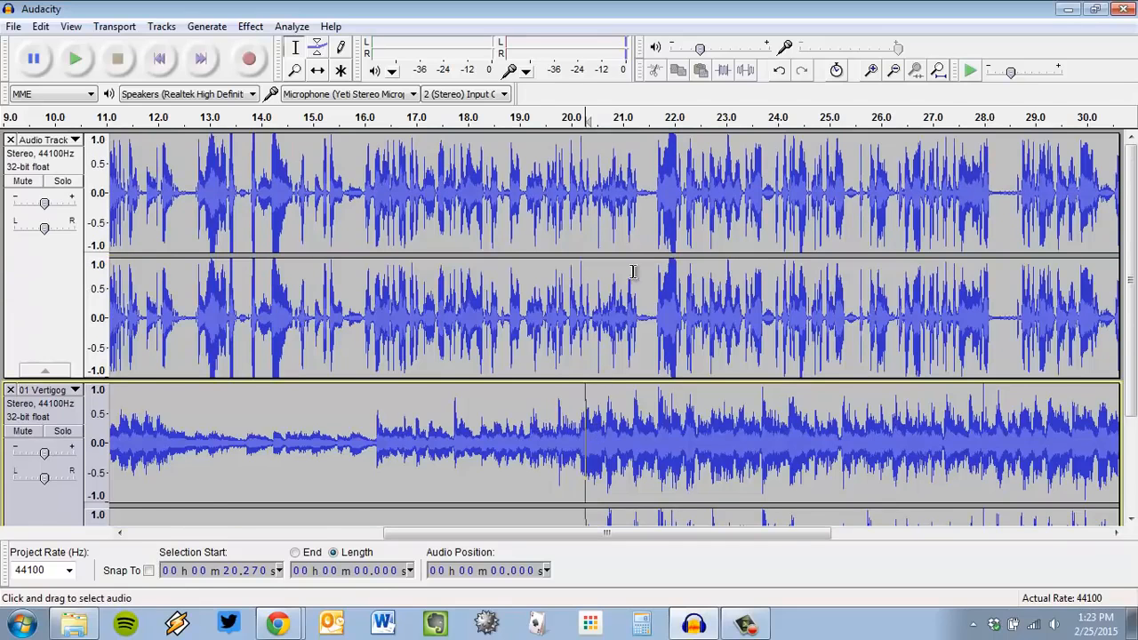
pyautogui.click(583, 167)
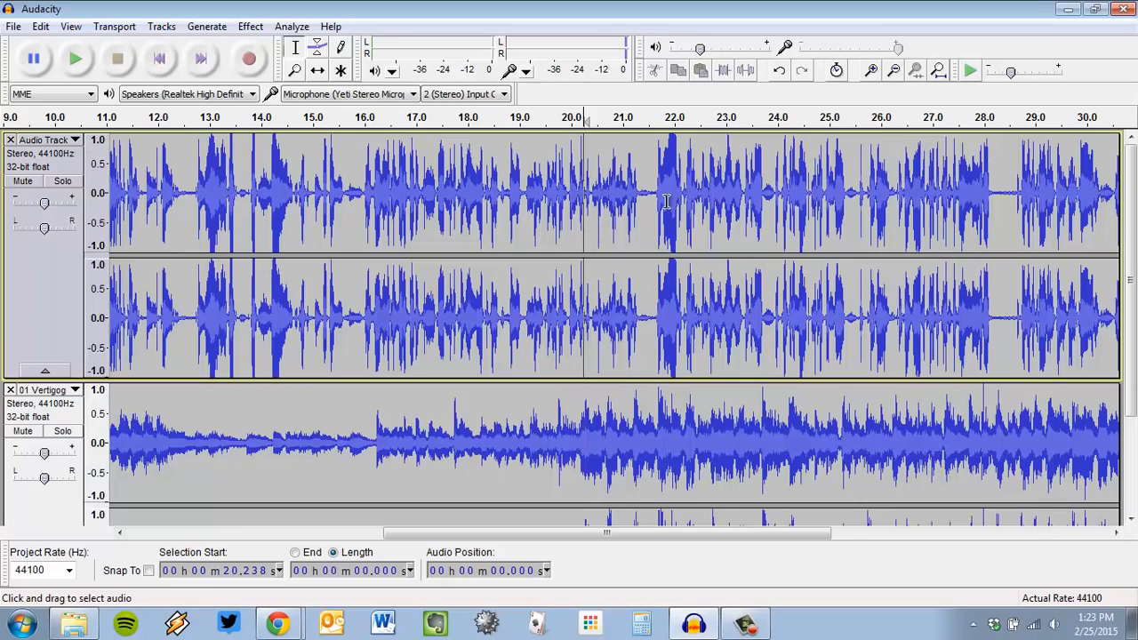
pyautogui.click(588, 267)
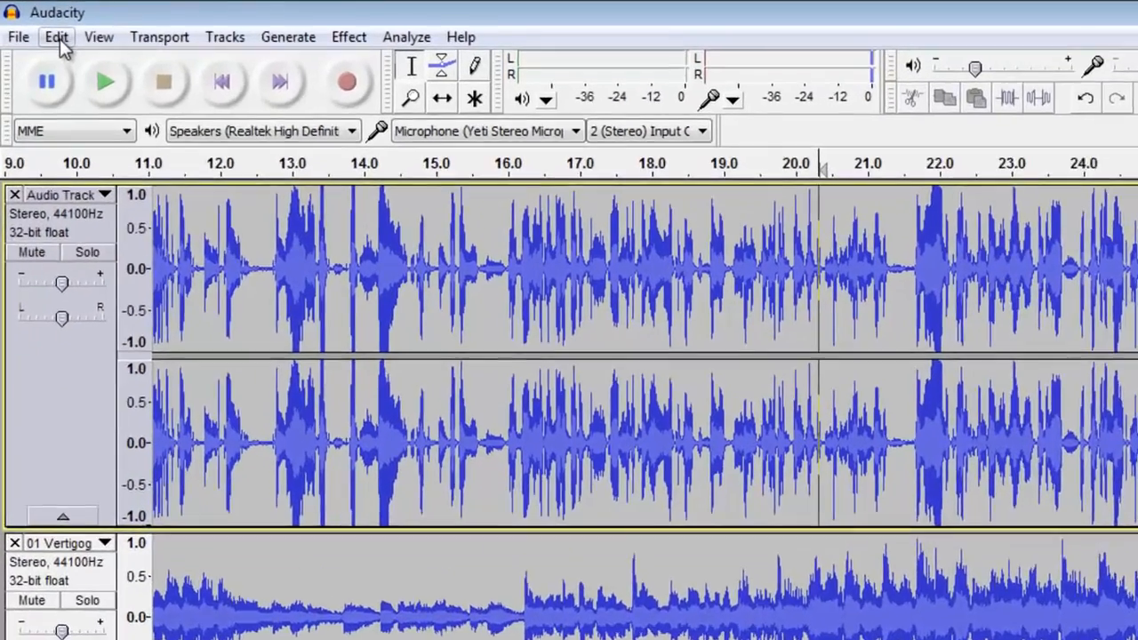
pyautogui.click(42, 27)
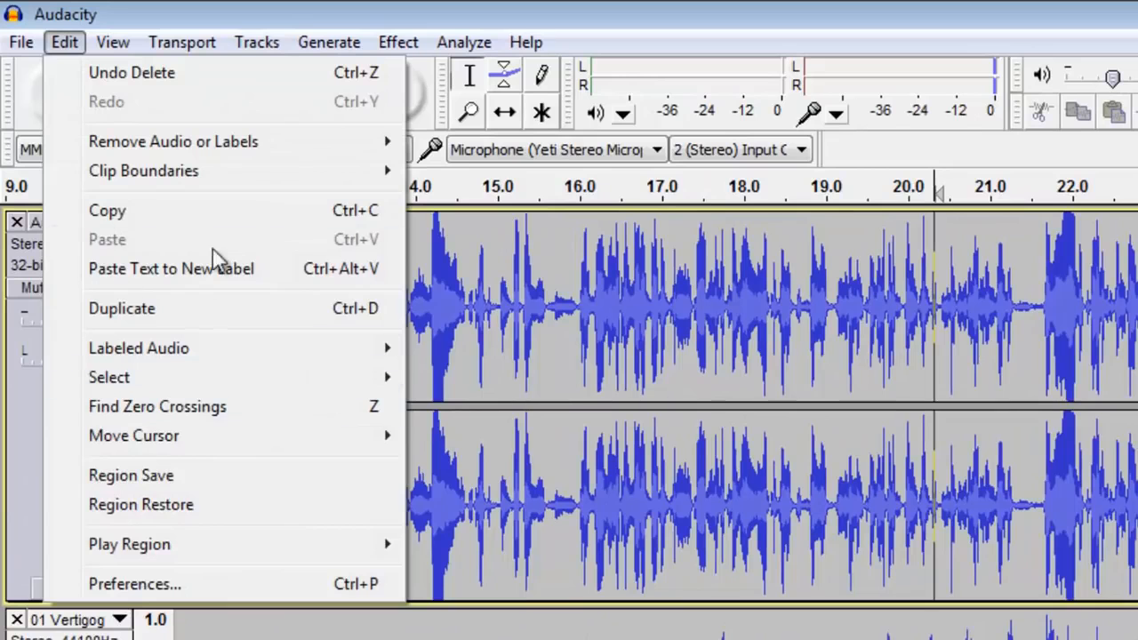
pyautogui.moveTo(220, 181)
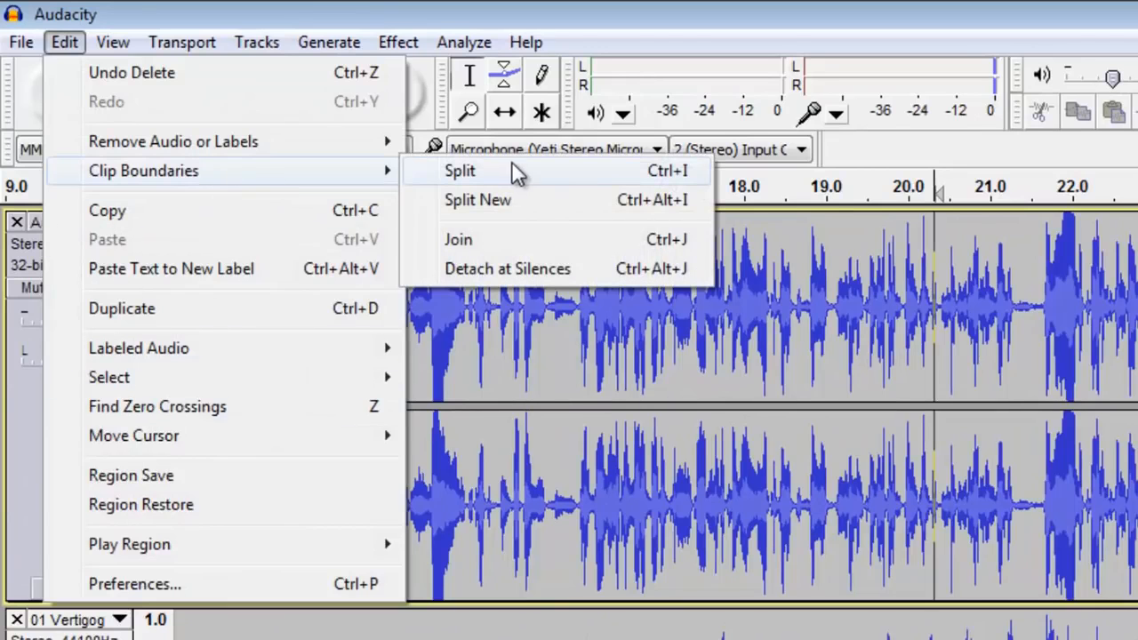
pyautogui.click(589, 165)
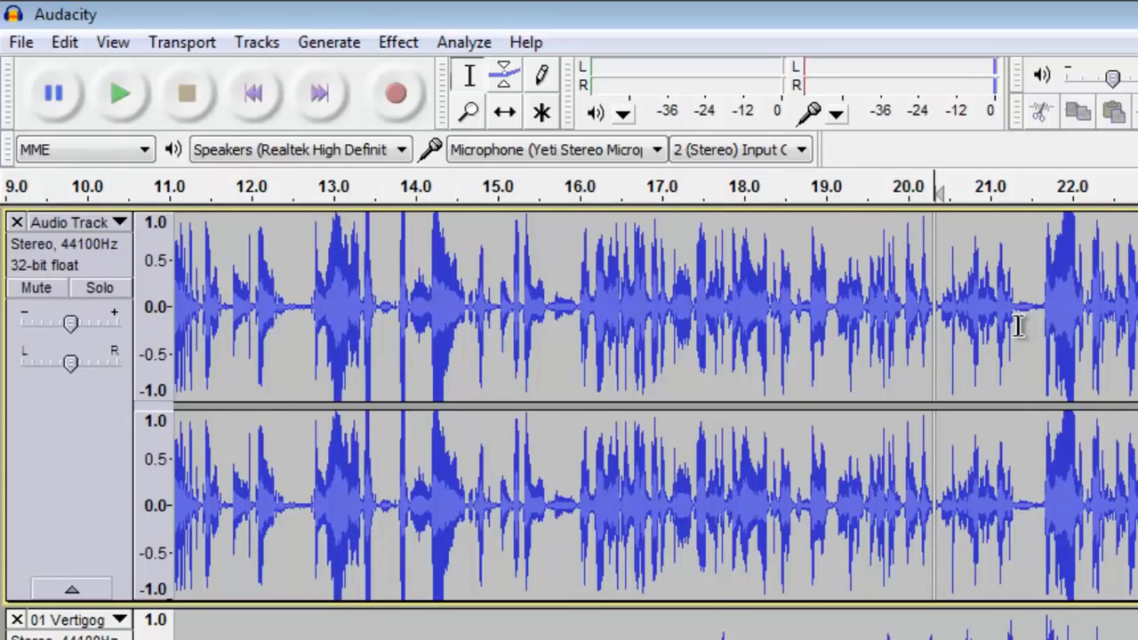
# Shift the music track about 2.5 s later in time with the Time Shift tool
pyautogui.scroll(2, 1019, 324)
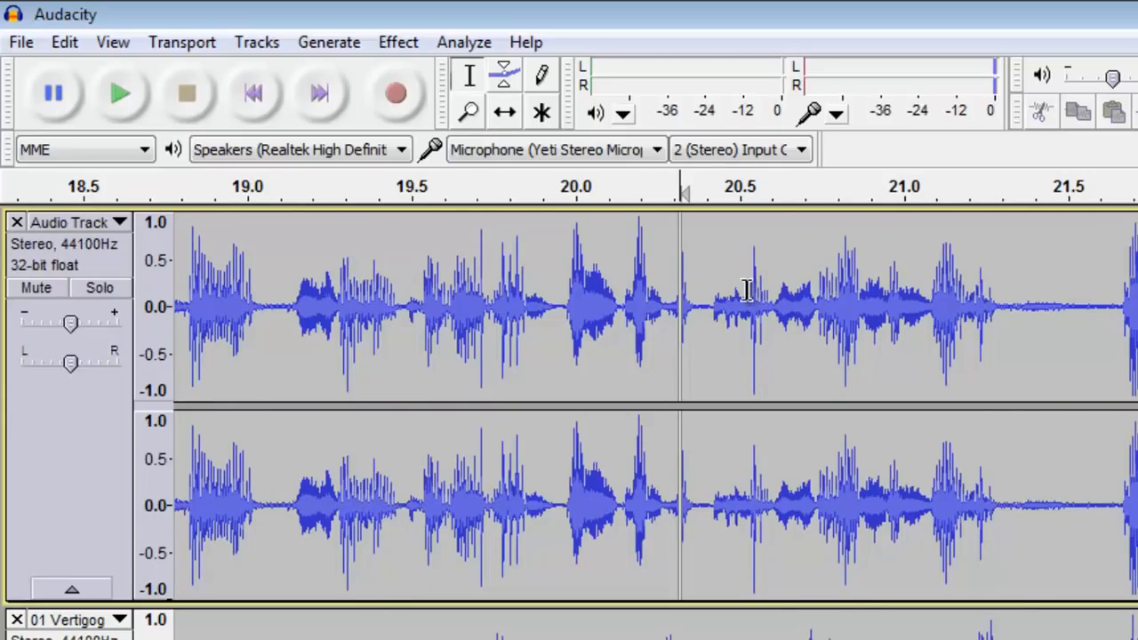
pyautogui.click(505, 113)
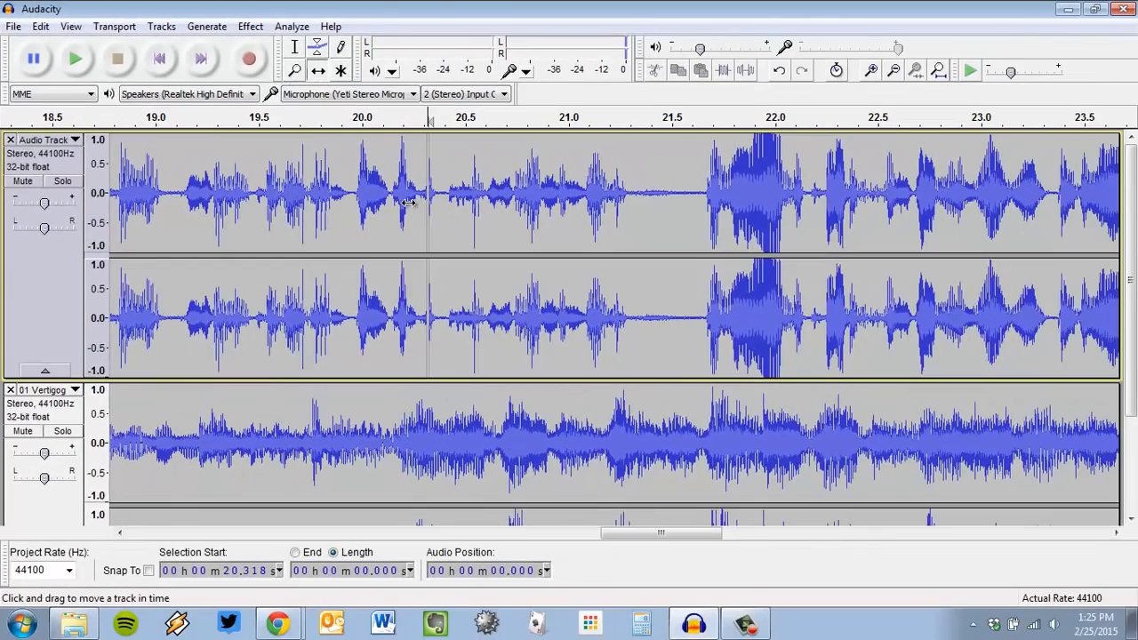
pyautogui.scroll(-3, 408, 202)
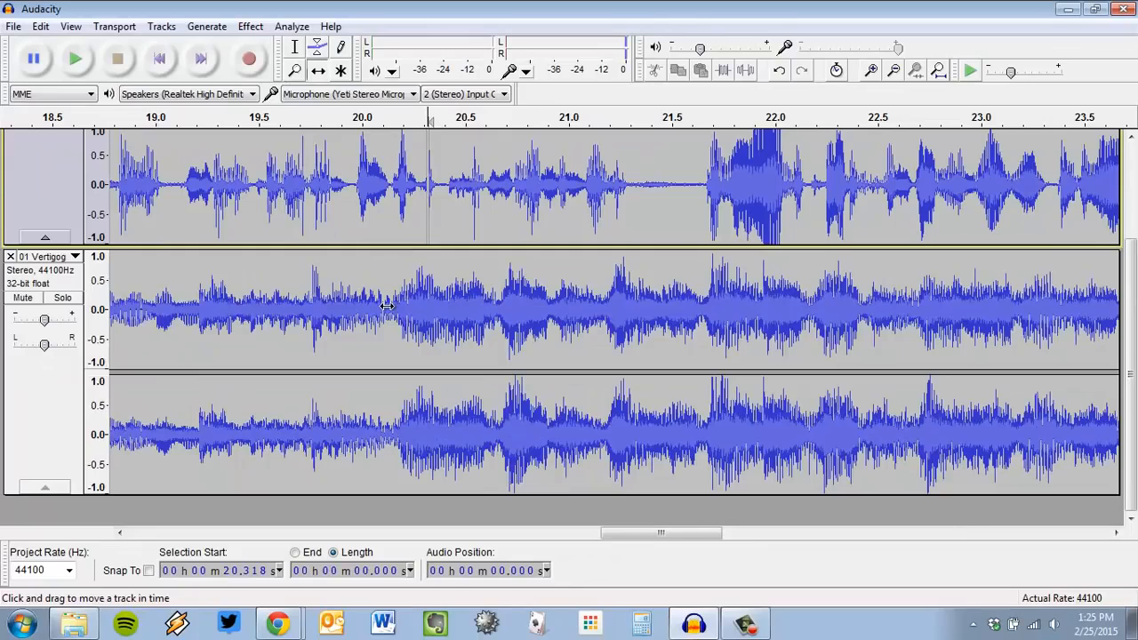
pyautogui.moveTo(456, 323); pyautogui.dragTo(601, 311)
pyautogui.scroll(-2, 526, 311)
# Place the cursor on the music track at 20.318 s and shift the music about another 5.7 s later
pyautogui.click(293, 49)
pyautogui.moveTo(364, 338); pyautogui.dragTo(832, 338)
pyautogui.click(502, 334)
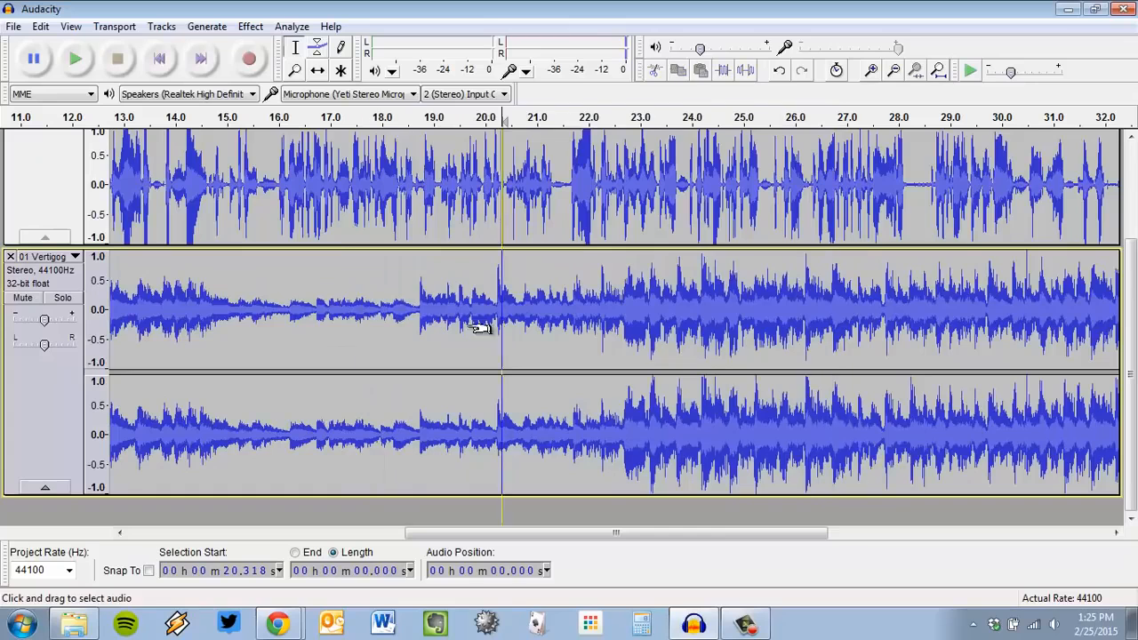
pyautogui.click(317, 70)
pyautogui.moveTo(392, 324); pyautogui.dragTo(651, 299)
pyautogui.scroll(3, 896, 314)
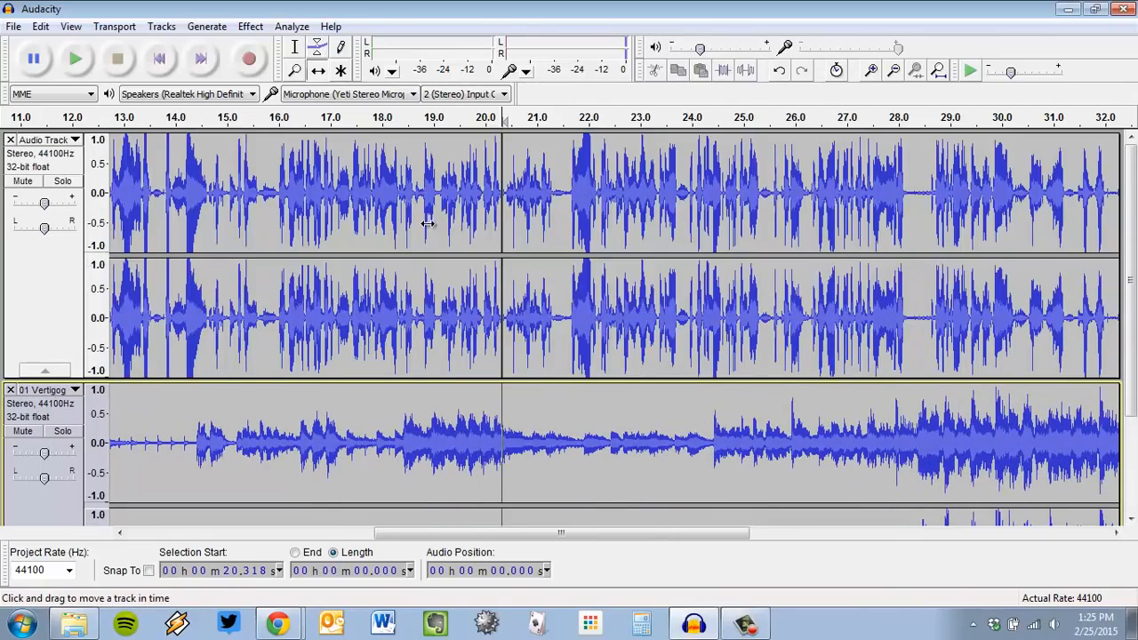
# Move the two narration clips apart, leaving a gap from about 20.6 s to 23.3 s
pyautogui.moveTo(591, 200); pyautogui.dragTo(770, 210)
pyautogui.moveTo(688, 214)
pyautogui.mouseDown()
pyautogui.moveTo(701, 215)
pyautogui.moveTo(625, 220)
pyautogui.moveTo(701, 213)
pyautogui.mouseUp()
pyautogui.moveTo(443, 182); pyautogui.dragTo(370, 209)
pyautogui.moveTo(439, 207)
pyautogui.mouseDown()
pyautogui.moveTo(502, 207)
pyautogui.moveTo(417, 210)
pyautogui.mouseUp()
pyautogui.scroll(-2, 595, 305)
pyautogui.scroll(2, 589, 310)
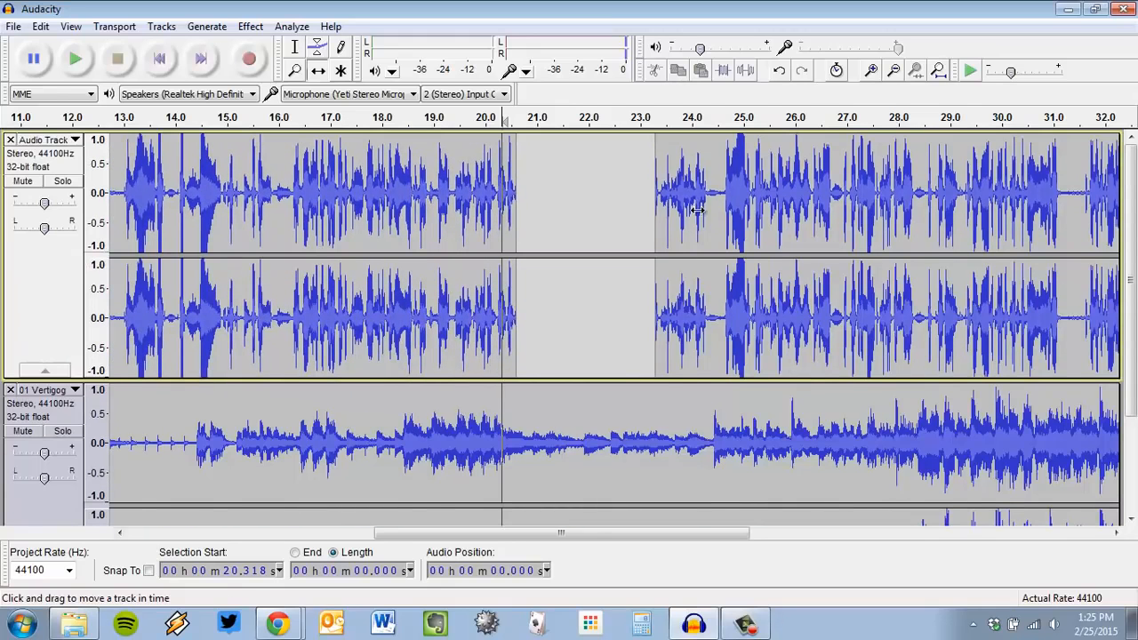
# Shift the music track another 2.5 s or so later relative to the separated narration clips
pyautogui.moveTo(436, 427); pyautogui.dragTo(546, 412)
pyautogui.scroll(-2, 545, 411)
pyautogui.scroll(2, 545, 411)
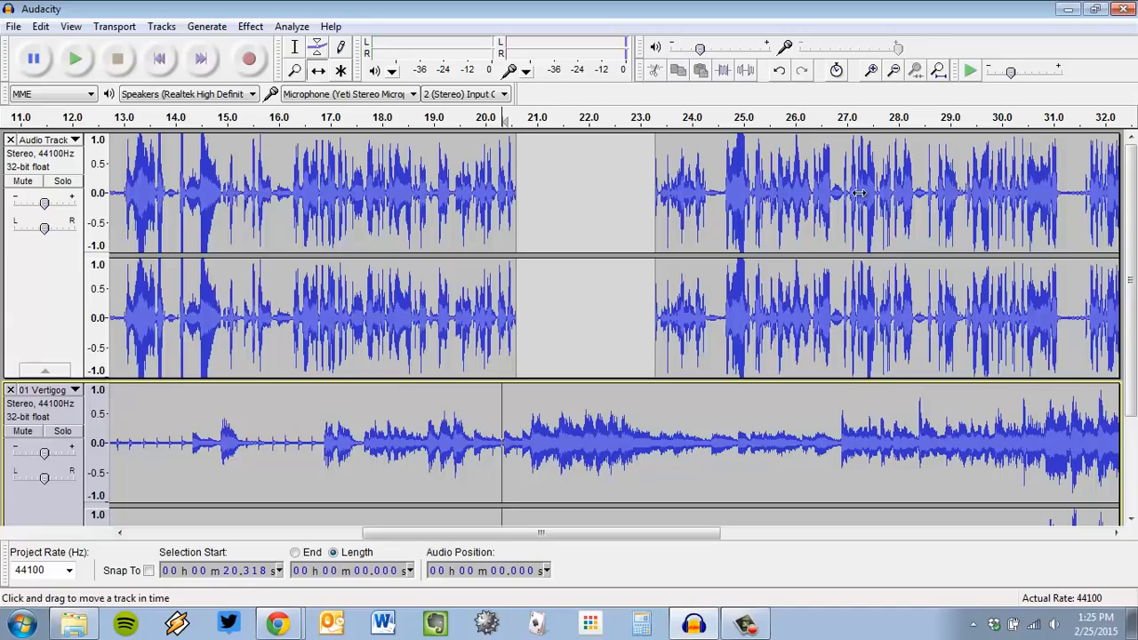
# Split the music track at the 20.318 s cursor position
pyautogui.scroll(-3, 828, 223)
pyautogui.scroll(3, 770, 318)
pyautogui.click(41, 26)
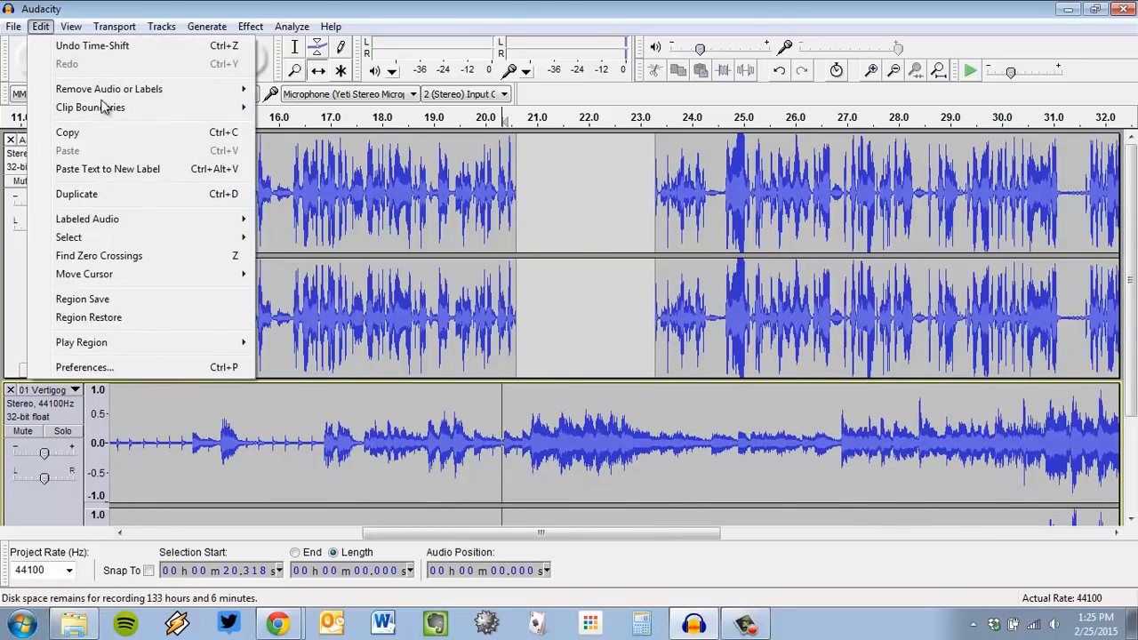
pyautogui.moveTo(105, 108)
pyautogui.click(294, 107)
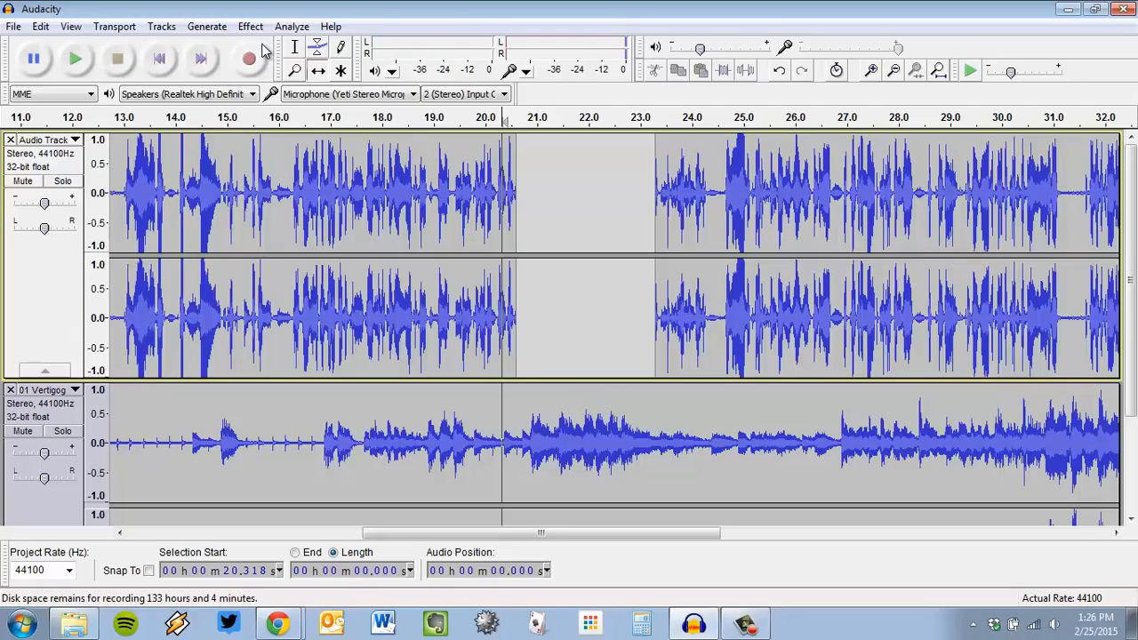
pyautogui.moveTo(663, 539); pyautogui.dragTo(789, 509)
pyautogui.scroll(-2, 861, 434)
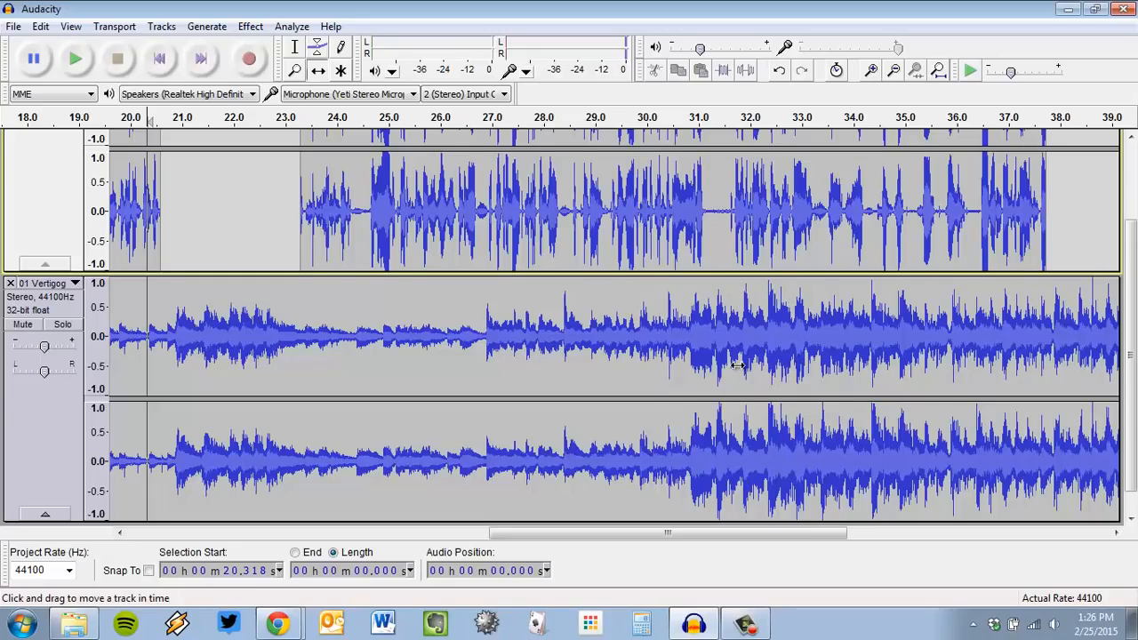
# Use the Envelope tool on the music track to lower its volume to about 0.5 before 20 s, ramping up by about 20.5 s
pyautogui.scroll(2, 738, 365)
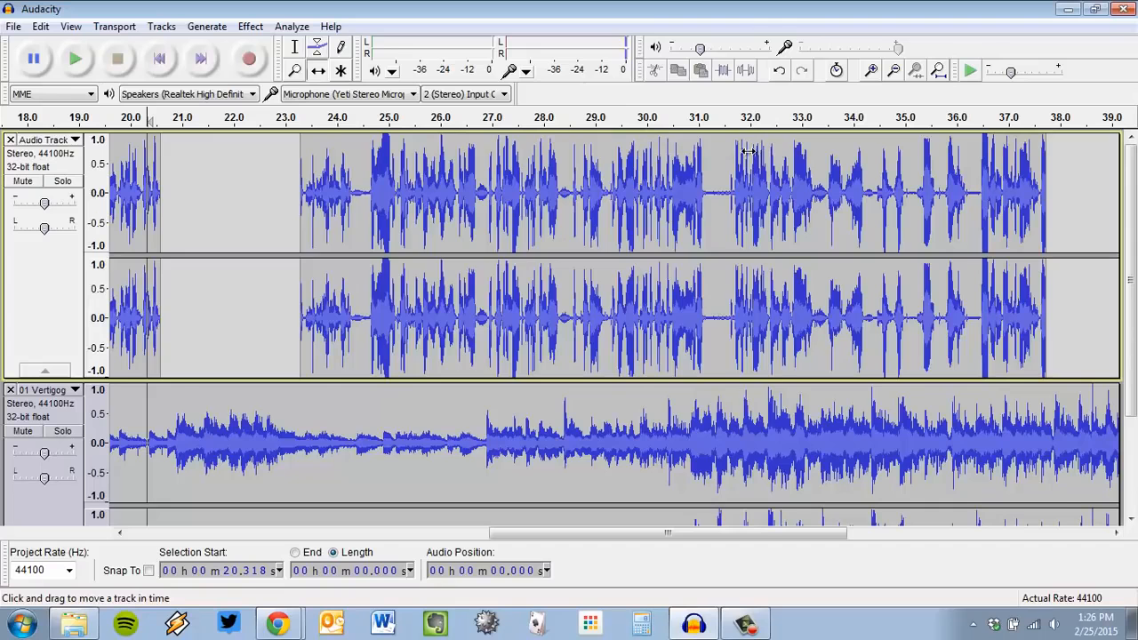
pyautogui.scroll(-2, 768, 280)
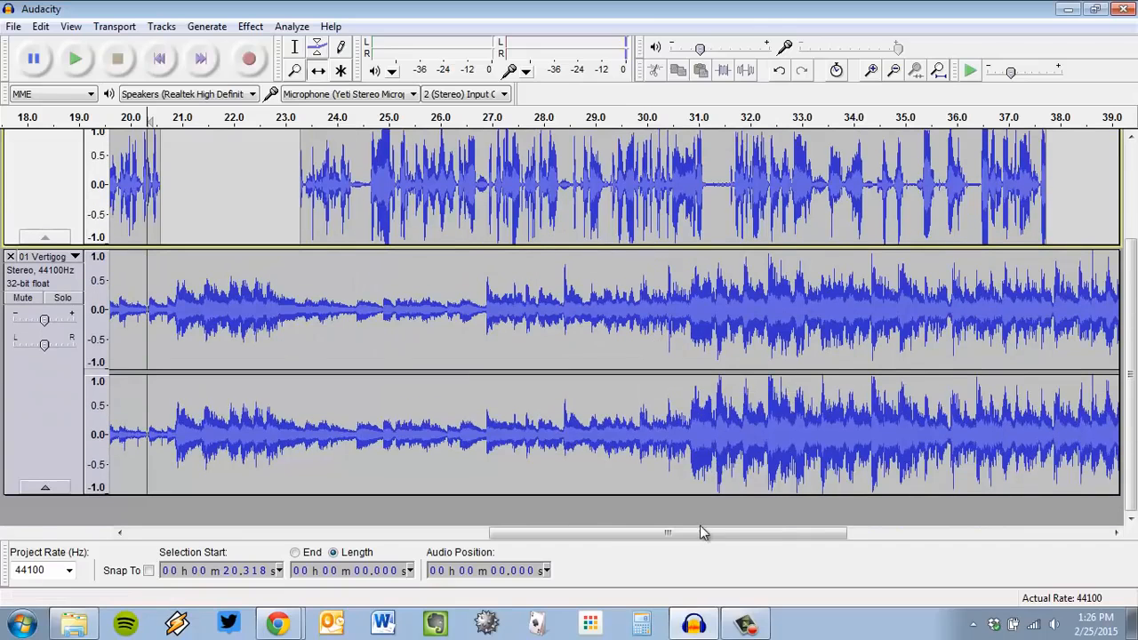
pyautogui.moveTo(701, 528); pyautogui.dragTo(542, 550)
pyautogui.scroll(2, 379, 410)
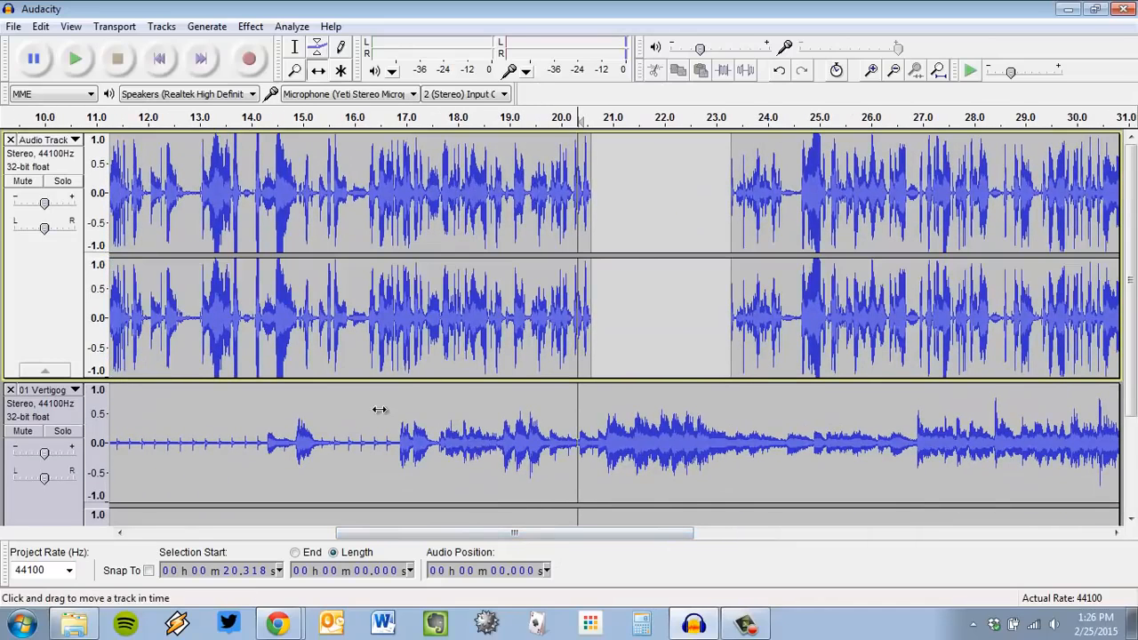
pyautogui.click(318, 51)
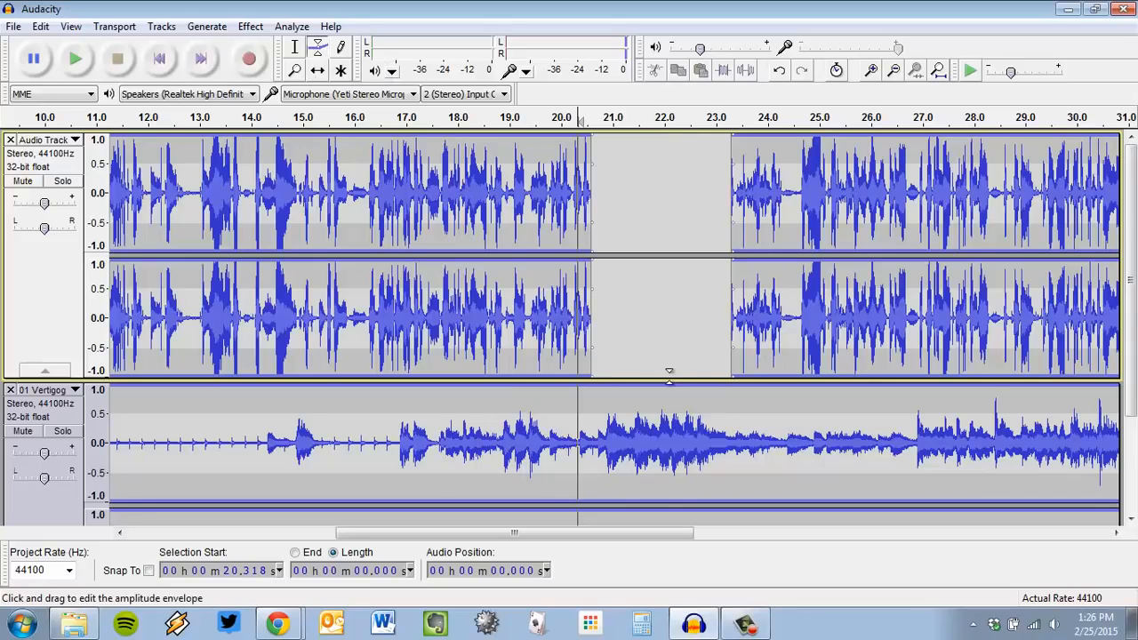
pyautogui.scroll(-2, 922, 373)
pyautogui.scroll(2, 782, 364)
pyautogui.scroll(-2, 643, 355)
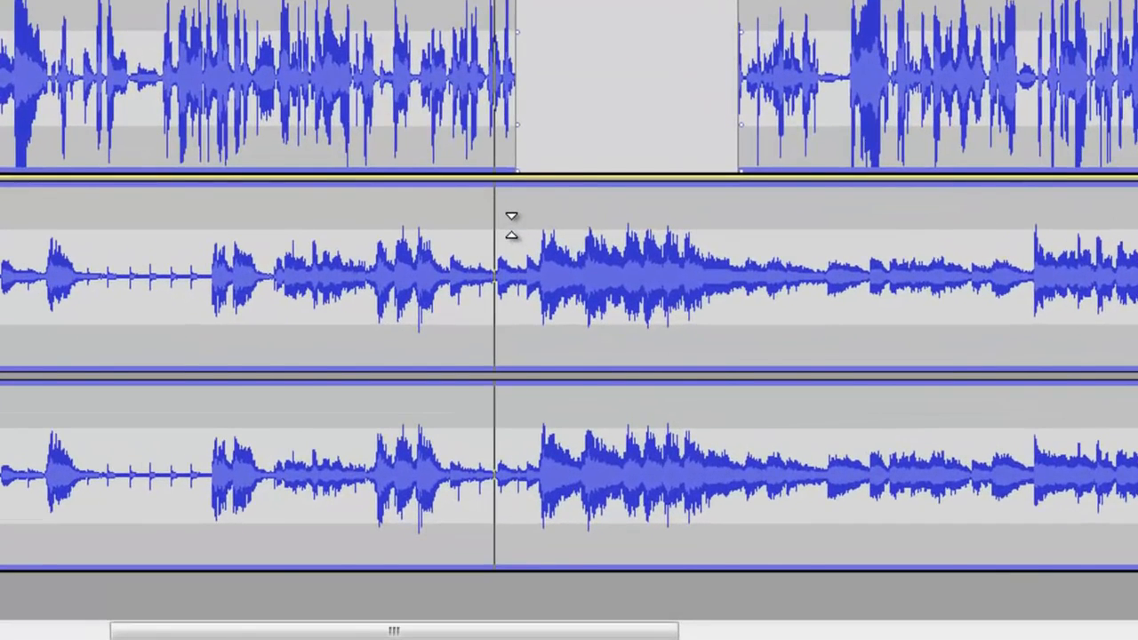
pyautogui.click(589, 279)
pyautogui.click(512, 227)
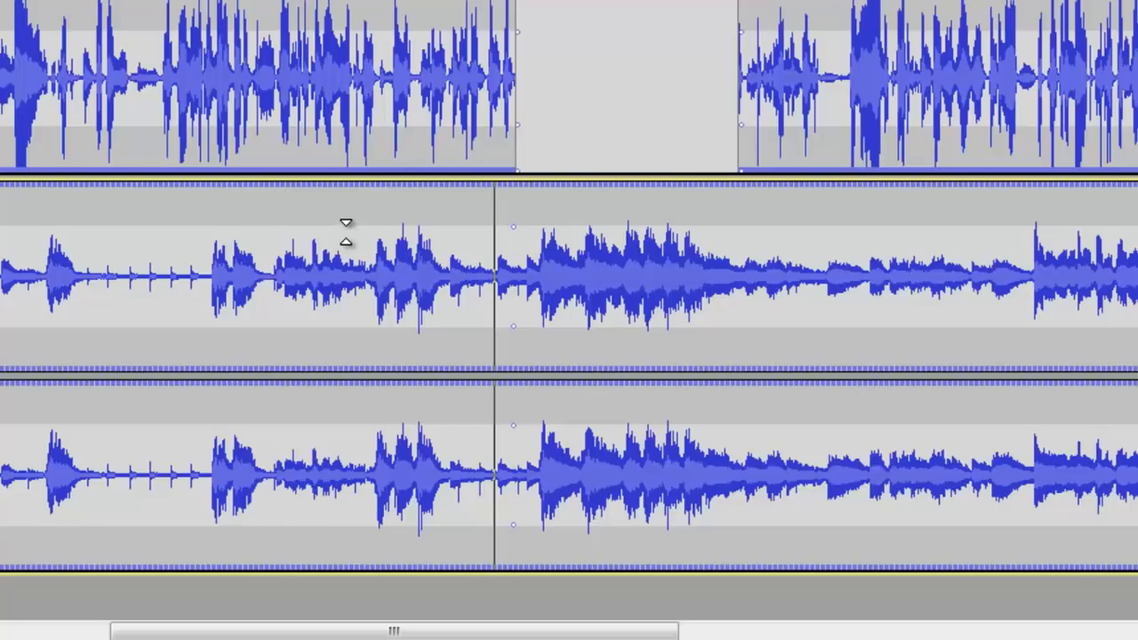
pyautogui.moveTo(359, 221); pyautogui.dragTo(464, 273)
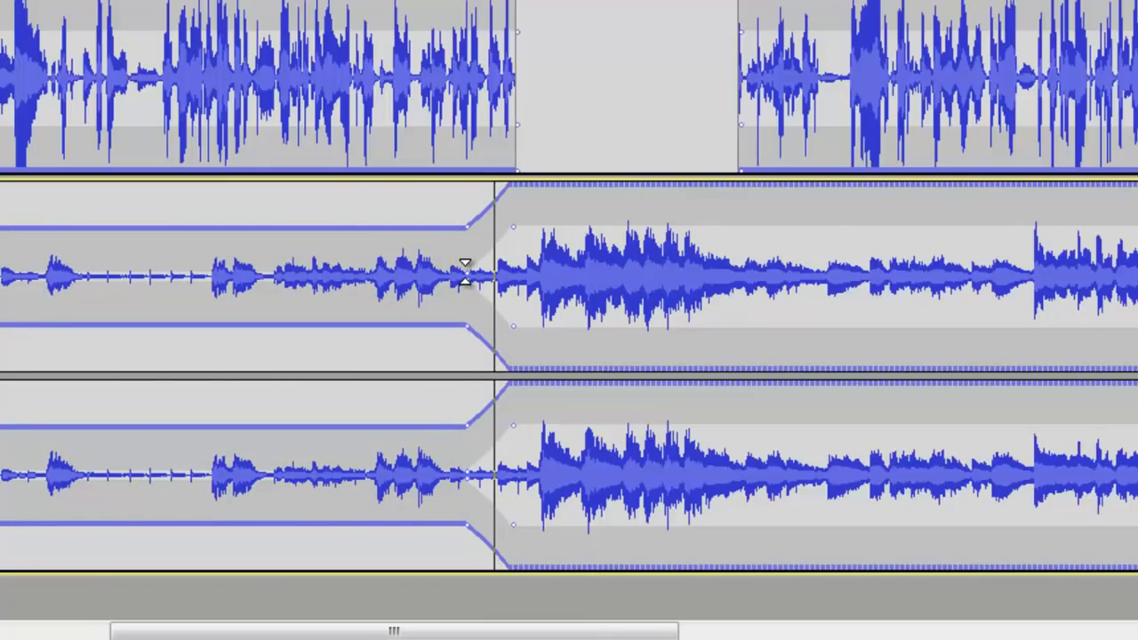
# Raise the music's volume envelope to its maximum across the narration gap, from about 21 s to 23.2 s
pyautogui.click(746, 216)
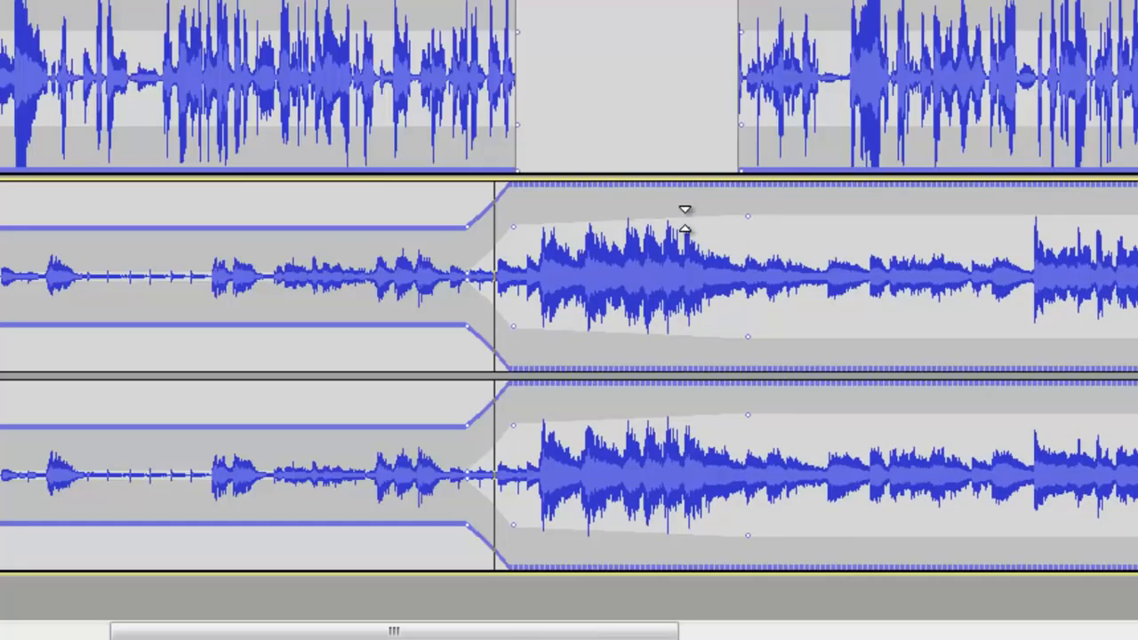
pyautogui.moveTo(685, 220); pyautogui.dragTo(598, 211)
pyautogui.moveTo(603, 269); pyautogui.dragTo(547, 171)
pyautogui.scroll(2, 654, 197)
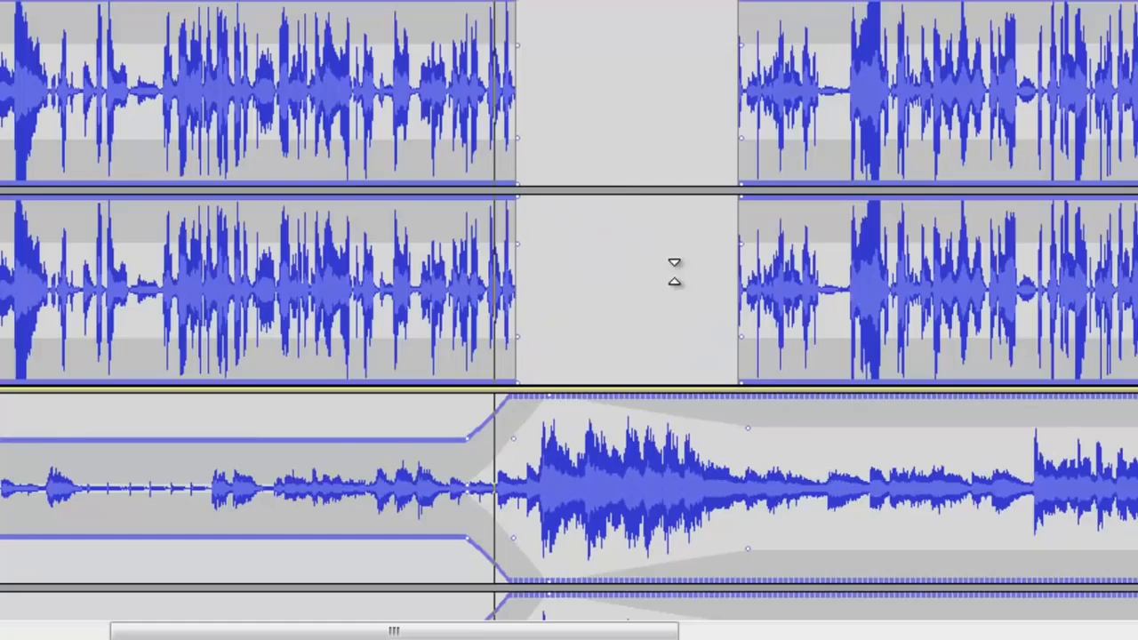
pyautogui.scroll(-2, 654, 197)
pyautogui.click(732, 228)
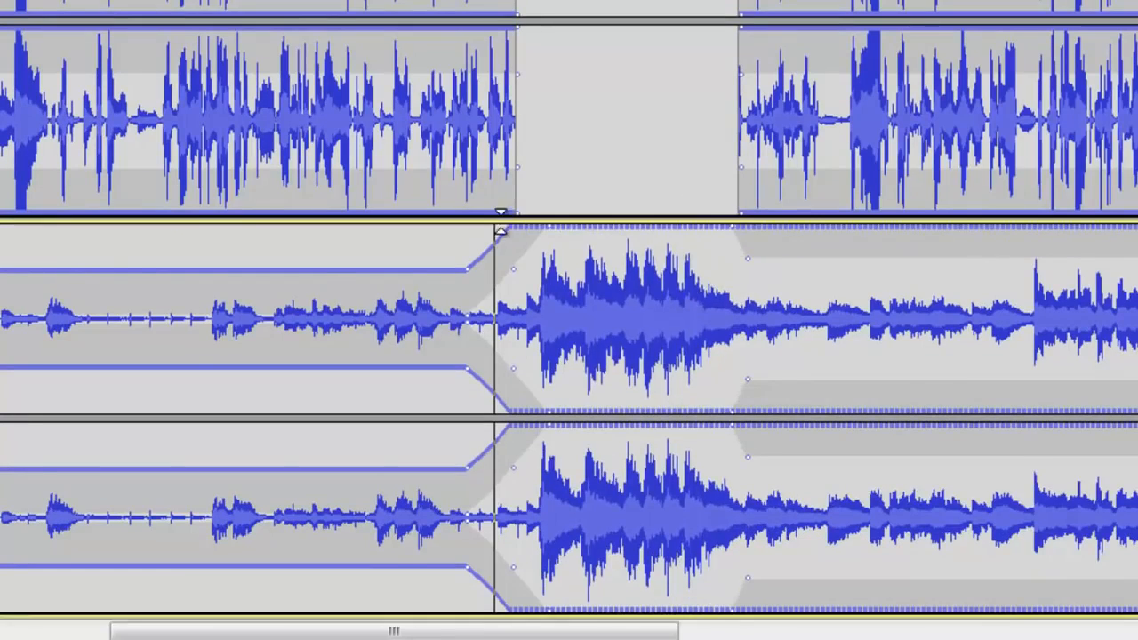
# Taper the music's envelope down after the gap, to about 0.65 at 24 s and about 0.3 at 32 s
pyautogui.scroll(2, 525, 239)
pyautogui.scroll(-2, 648, 166)
pyautogui.scroll(2, 656, 174)
pyautogui.scroll(-2, 884, 229)
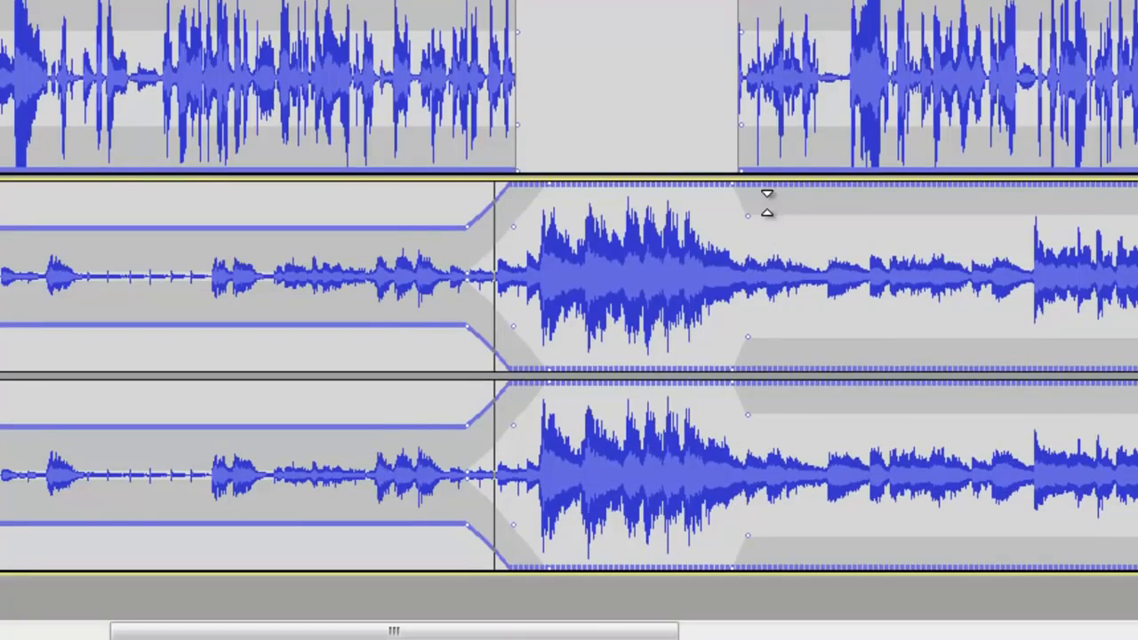
pyautogui.moveTo(783, 210); pyautogui.dragTo(798, 259)
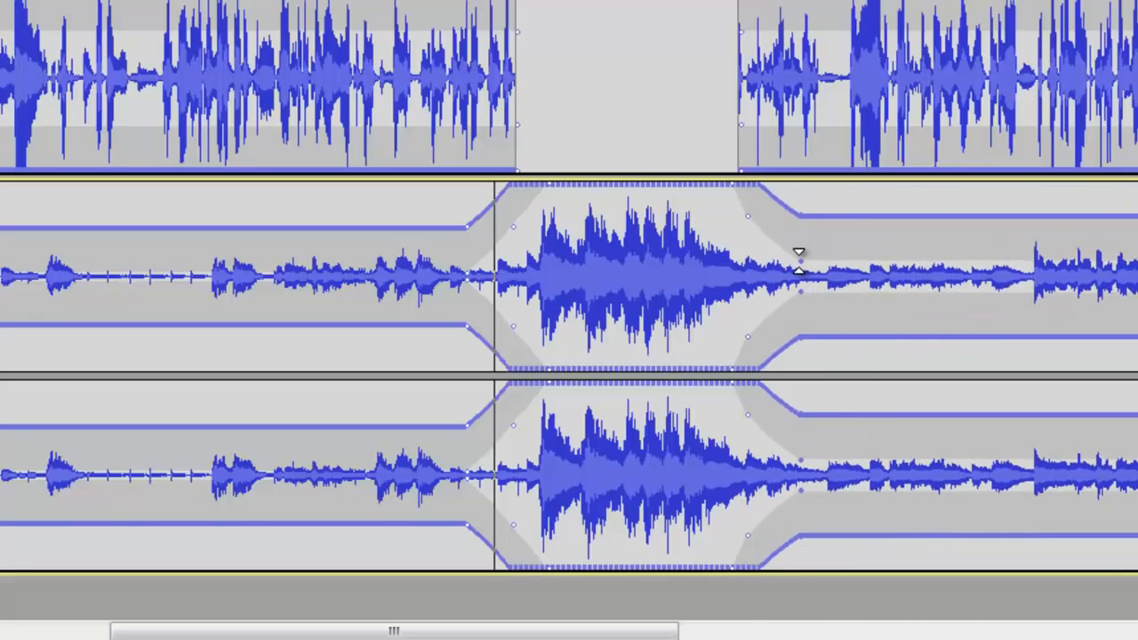
pyautogui.moveTo(318, 636); pyautogui.dragTo(567, 636)
pyautogui.moveTo(712, 221); pyautogui.dragTo(738, 248)
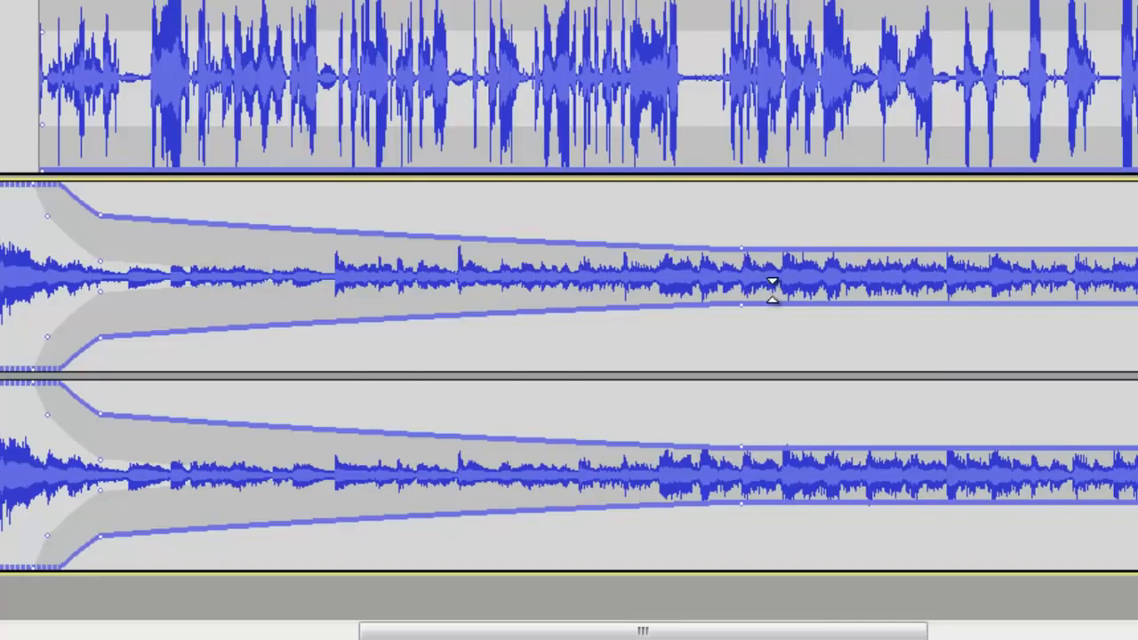
# Play the mix from about 19.6 s to check the music swell between the two narration clips, and stop playback
pyautogui.scroll(4, 741, 309)
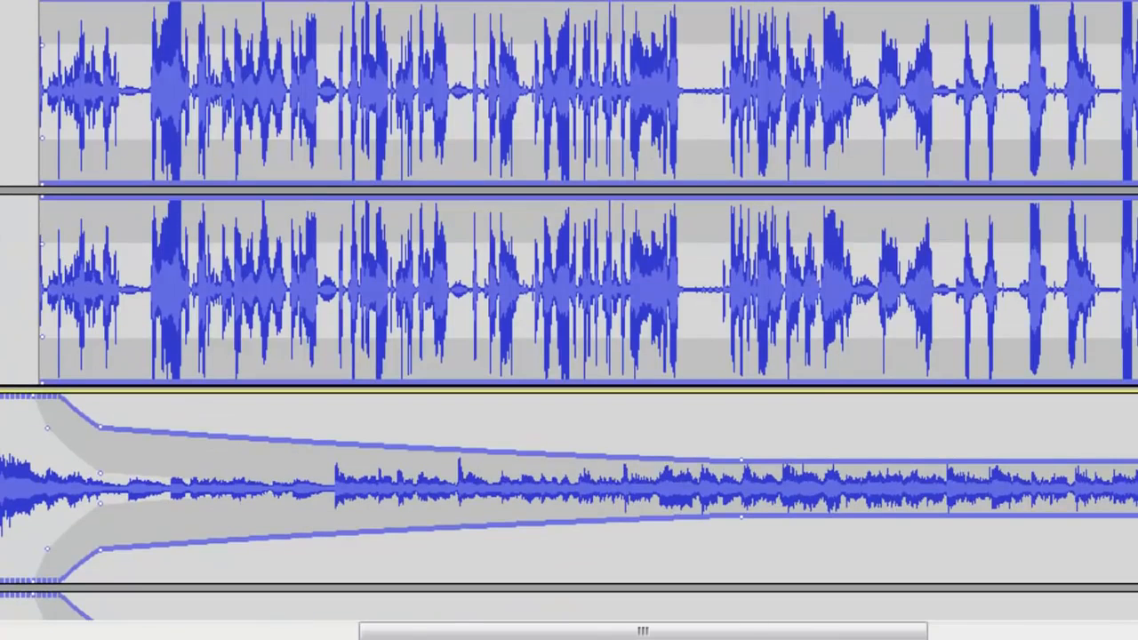
pyautogui.moveTo(847, 635); pyautogui.dragTo(707, 635)
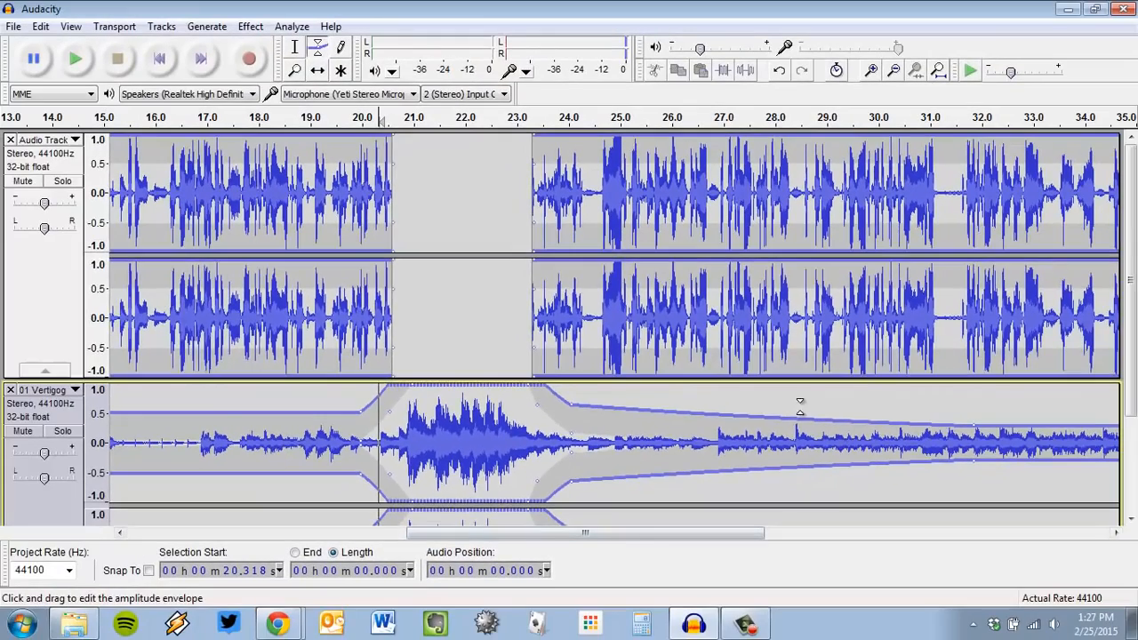
pyautogui.scroll(-3, 632, 285)
pyautogui.scroll(3, 633, 284)
pyautogui.scroll(-3, 633, 285)
pyautogui.scroll(3, 633, 285)
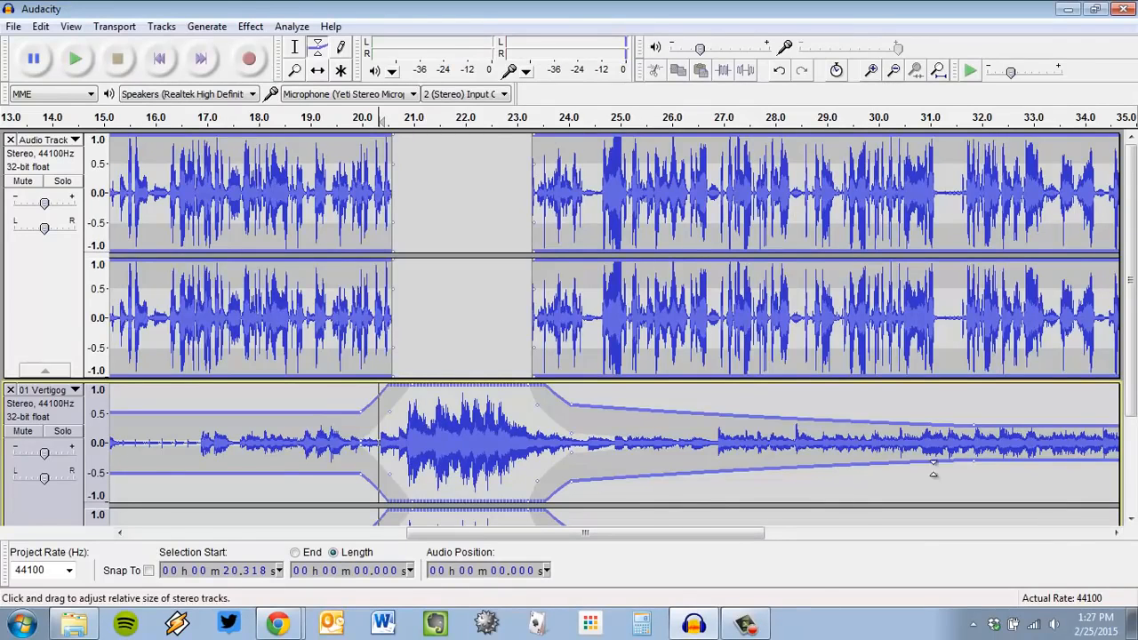
pyautogui.click(344, 121)
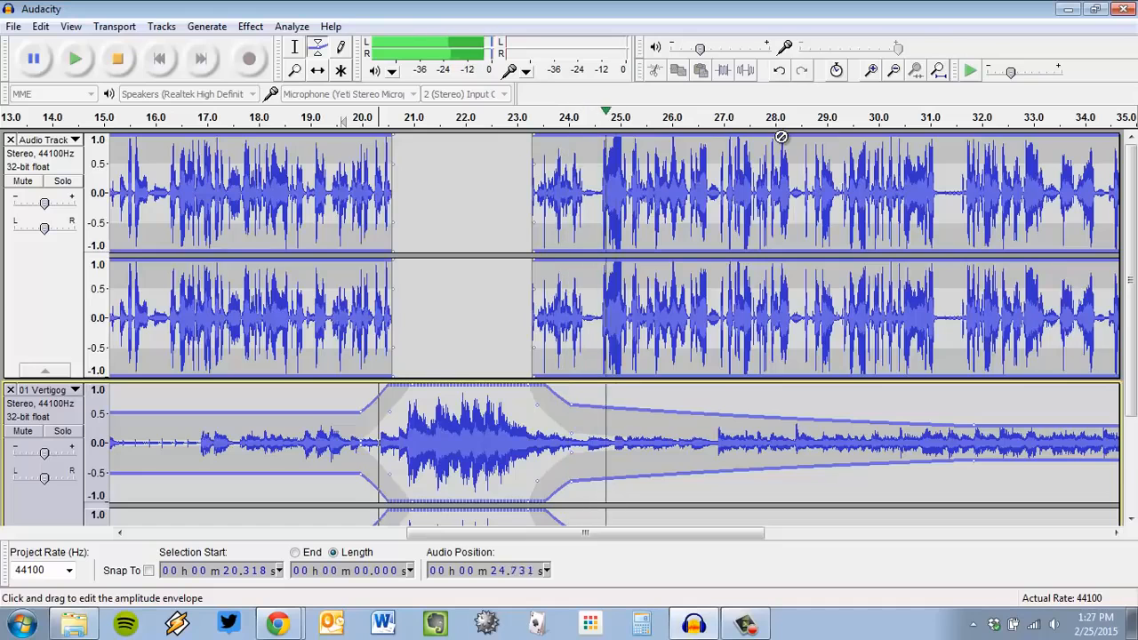
pyautogui.click(129, 64)
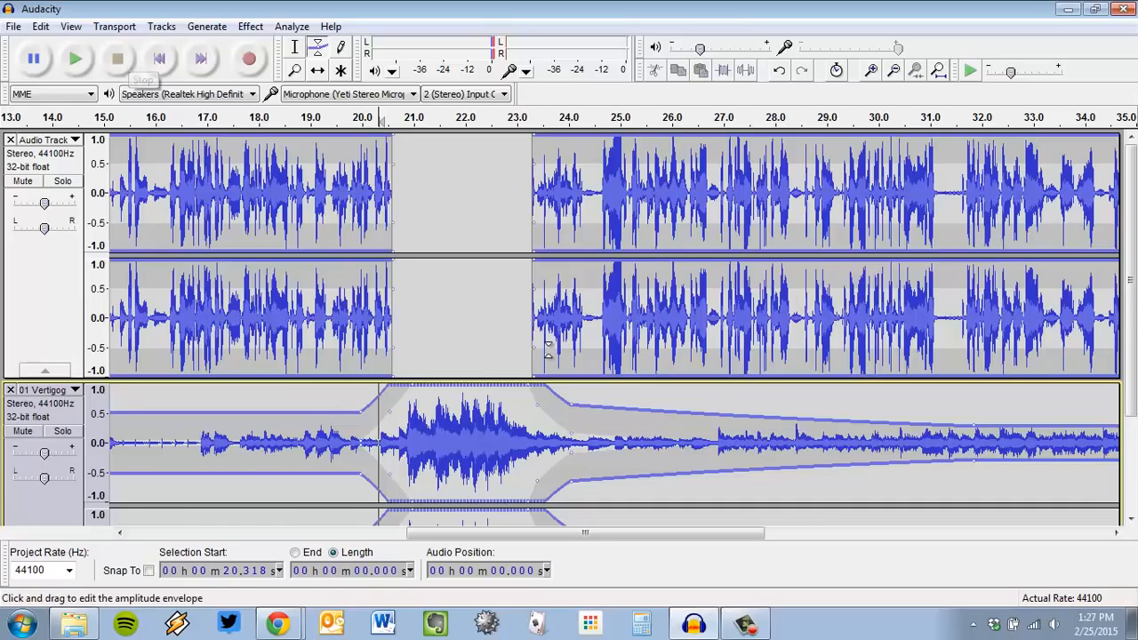
# Preview the mix from about 30 s and pull the music's envelope down to about 0.25 near 30.7 s
pyautogui.click(880, 116)
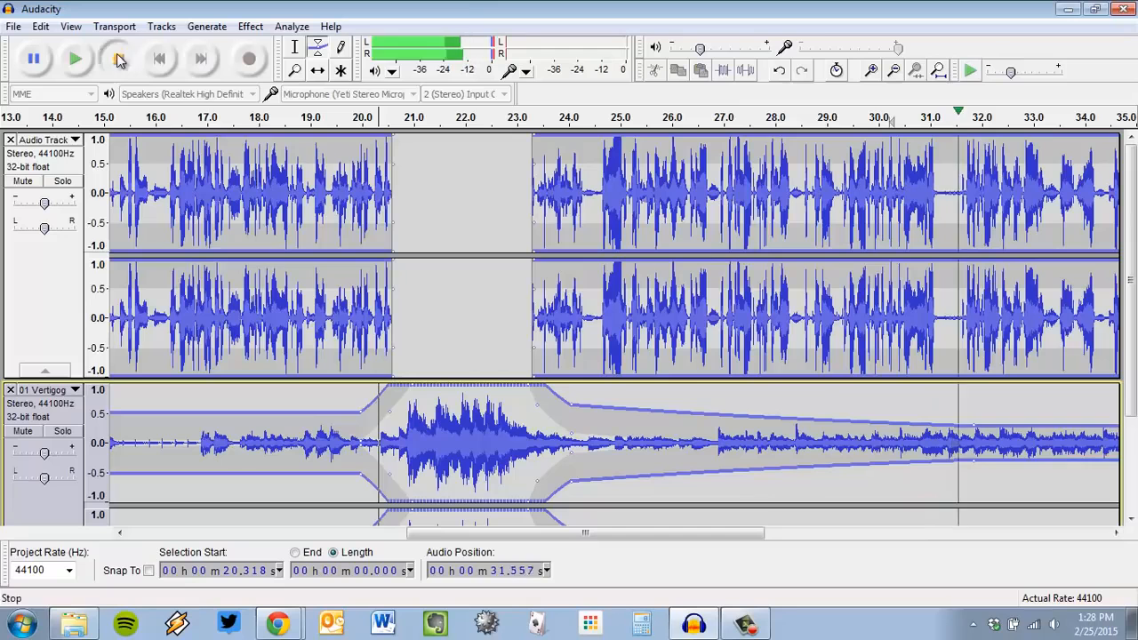
pyautogui.press('space')
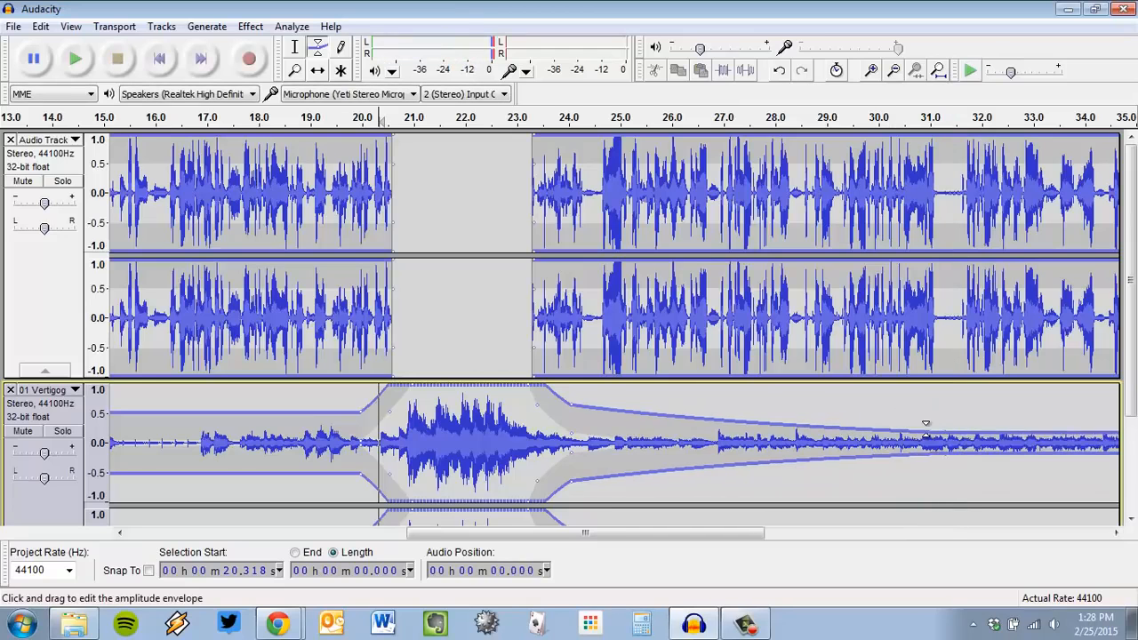
pyautogui.scroll(-2, 75, 395)
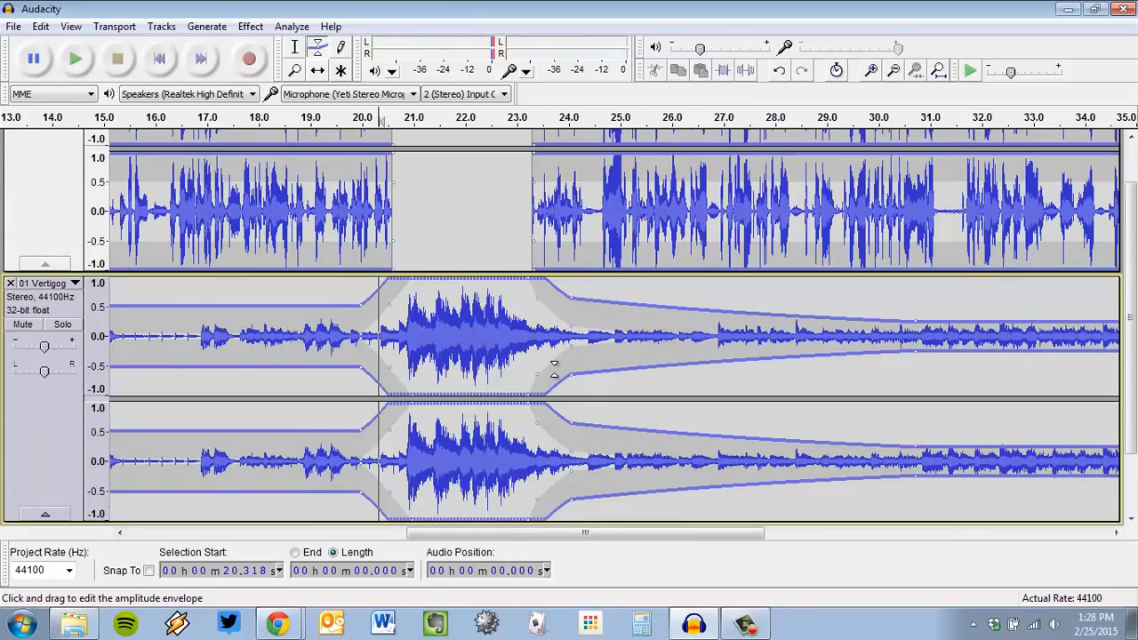
pyautogui.scroll(2, 553, 367)
pyautogui.scroll(-2, 585, 350)
pyautogui.scroll(2, 690, 258)
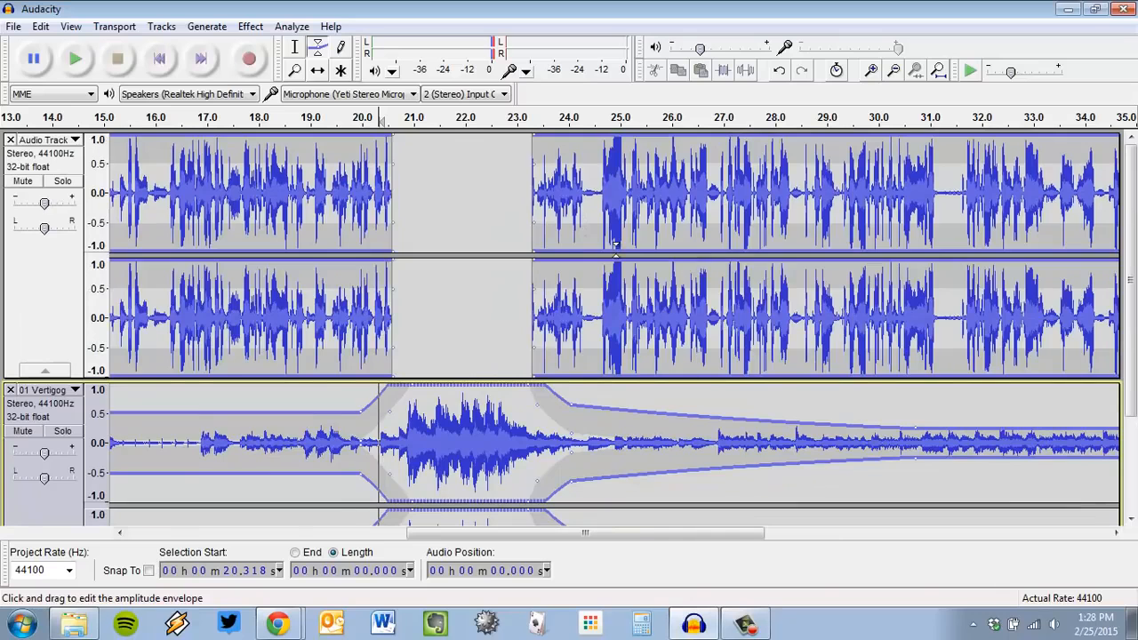
# Select 12.175 s of the music from 17.915 s, and after that 9.450 s of the narration track from 21.511 s
pyautogui.click(296, 46)
pyautogui.scroll(-2, 954, 463)
pyautogui.scroll(2, 954, 460)
pyautogui.scroll(-2, 760, 424)
pyautogui.moveTo(262, 295); pyautogui.dragTo(883, 312)
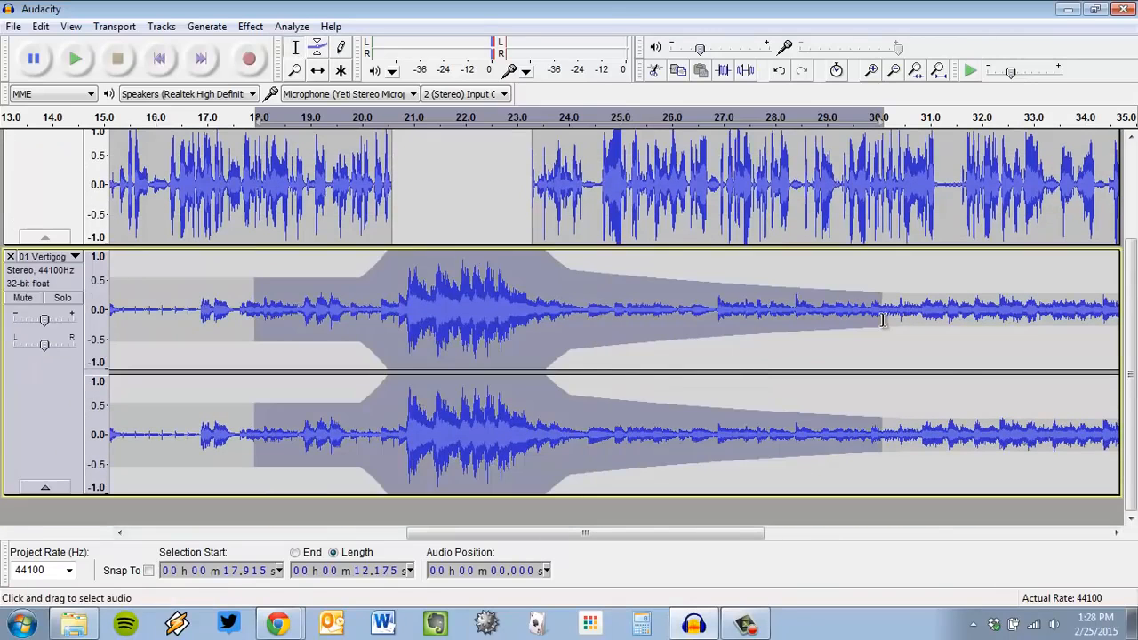
pyautogui.scroll(2, 729, 325)
pyautogui.moveTo(441, 183); pyautogui.dragTo(928, 329)
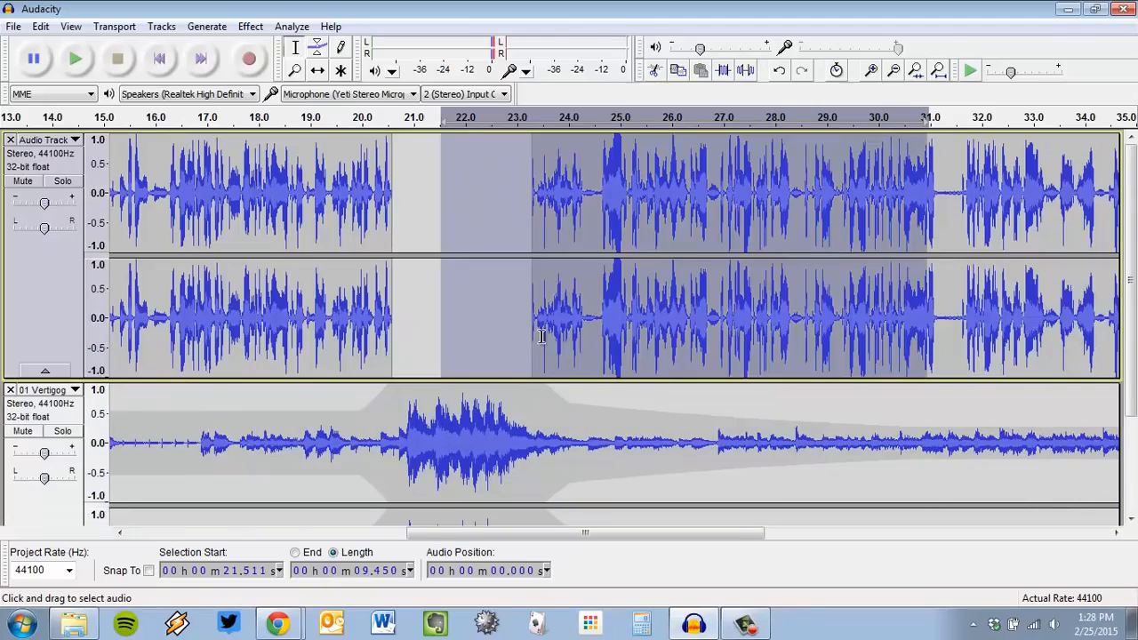
# Select the whole narration track and then the whole music track, look over the available effects, and clear the selection
pyautogui.click(66, 316)
pyautogui.scroll(-2, 48, 289)
pyautogui.click(35, 451)
pyautogui.scroll(2, 402, 323)
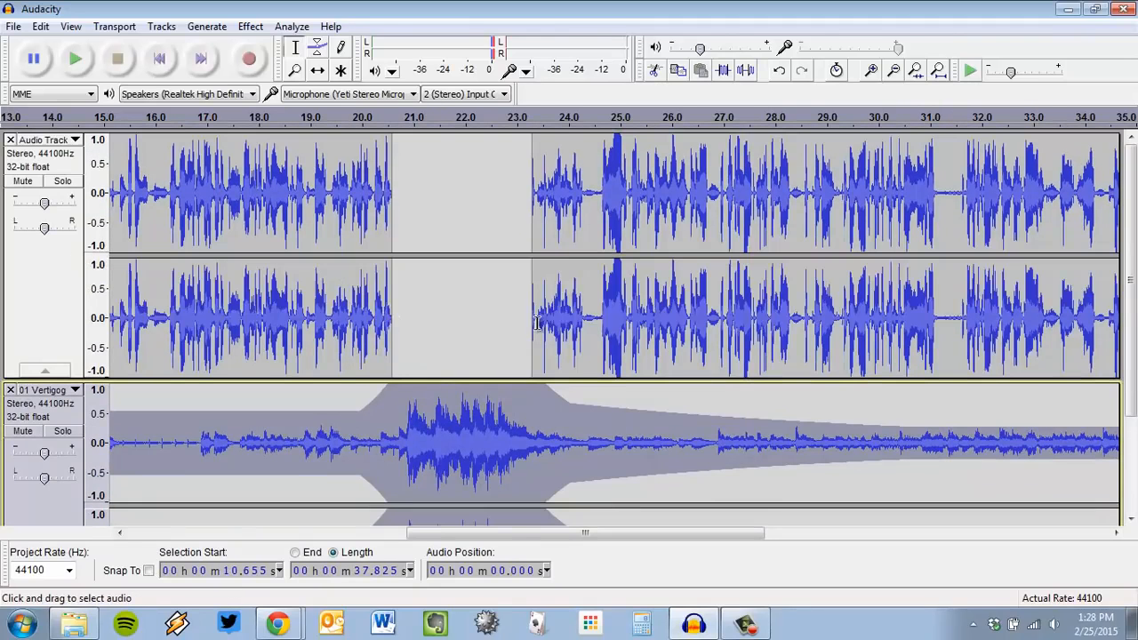
pyautogui.click(251, 25)
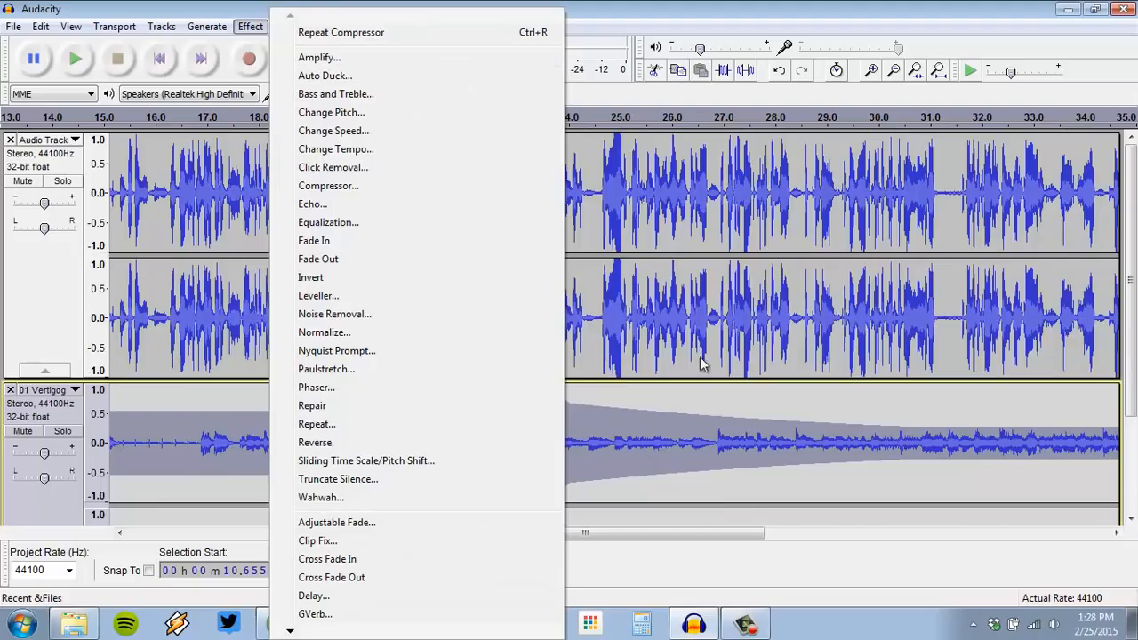
pyautogui.click(752, 450)
pyautogui.scroll(-2, 716, 440)
pyautogui.scroll(2, 642, 476)
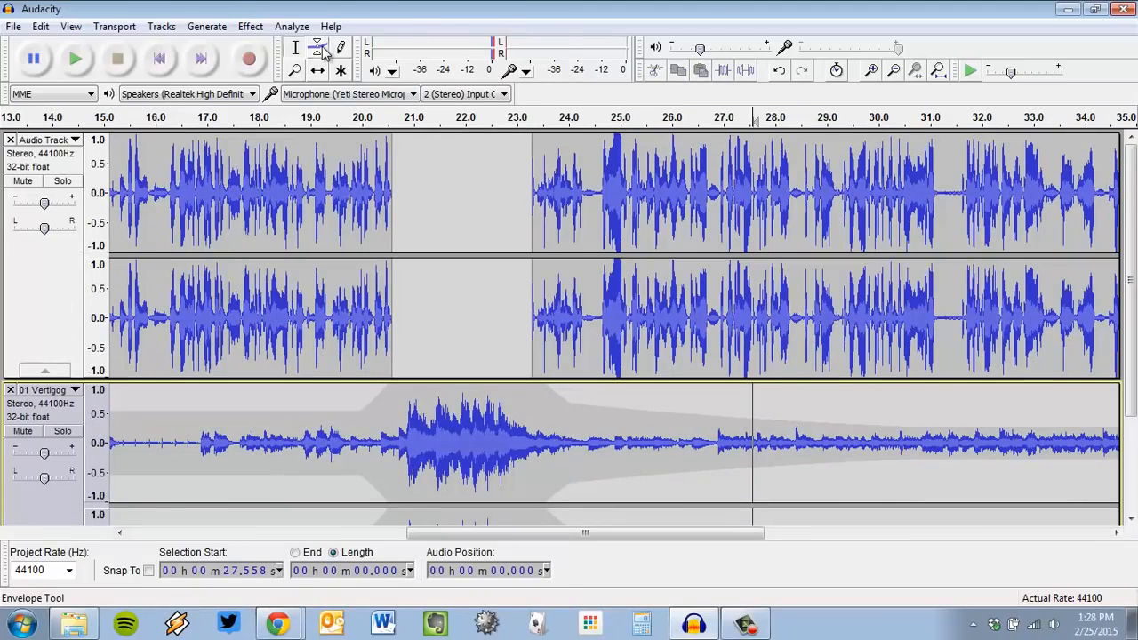
# Place the cursor on the music track at 29.026 s
pyautogui.click(827, 449)
pyautogui.scroll(-2, 818, 458)
pyautogui.scroll(2, 807, 469)
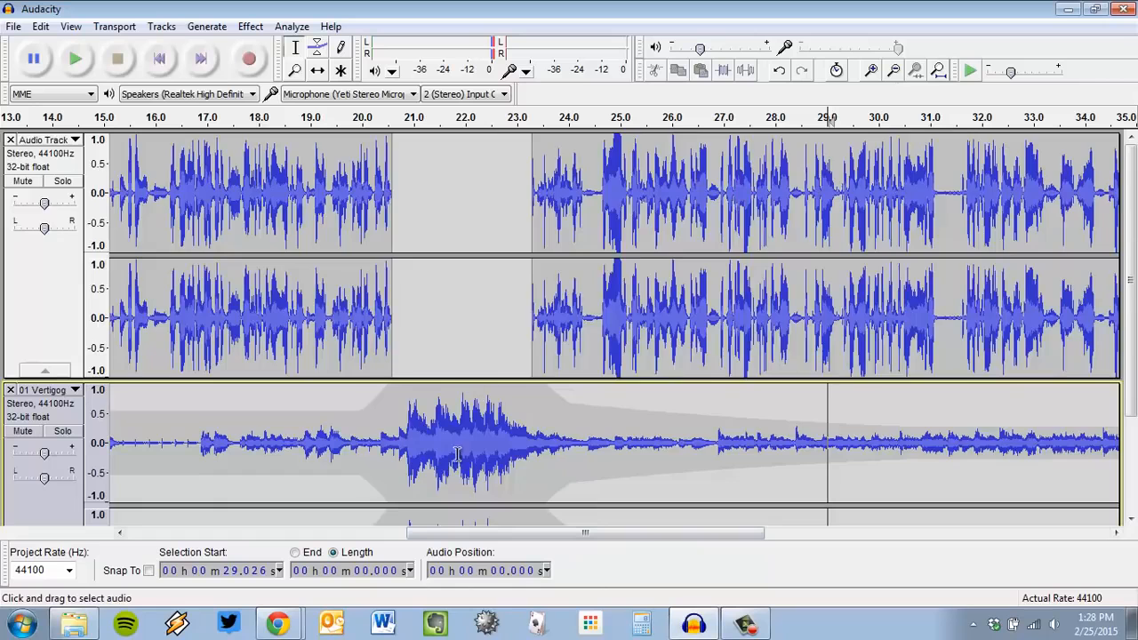
# Fit the whole project in the window and look over both tracks
pyautogui.scroll(-3, 680, 355)
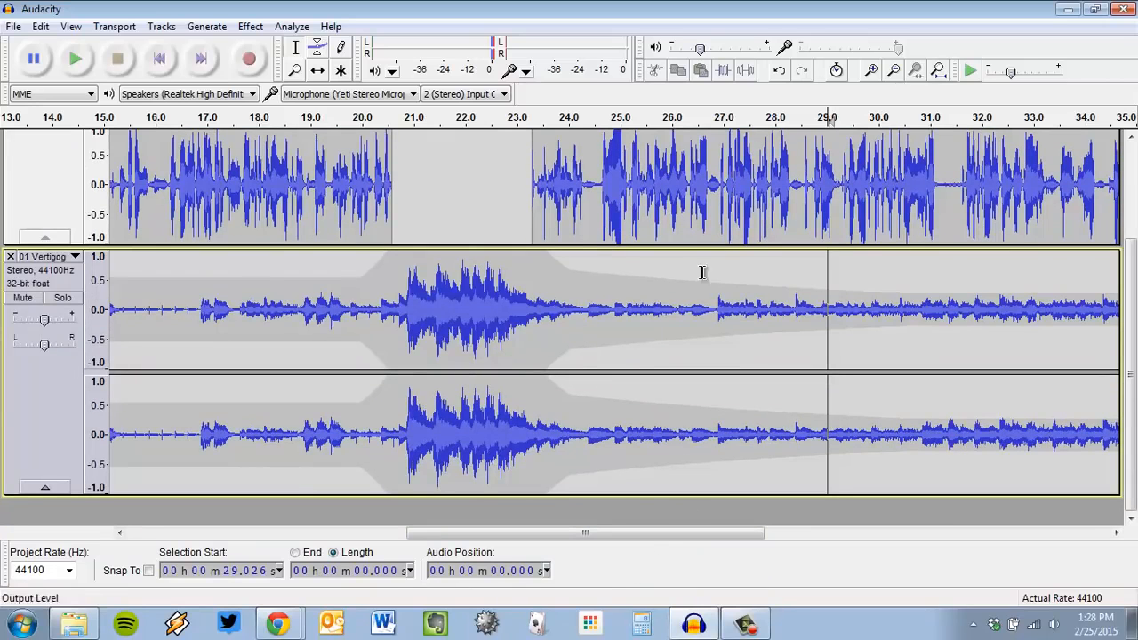
pyautogui.click(73, 27)
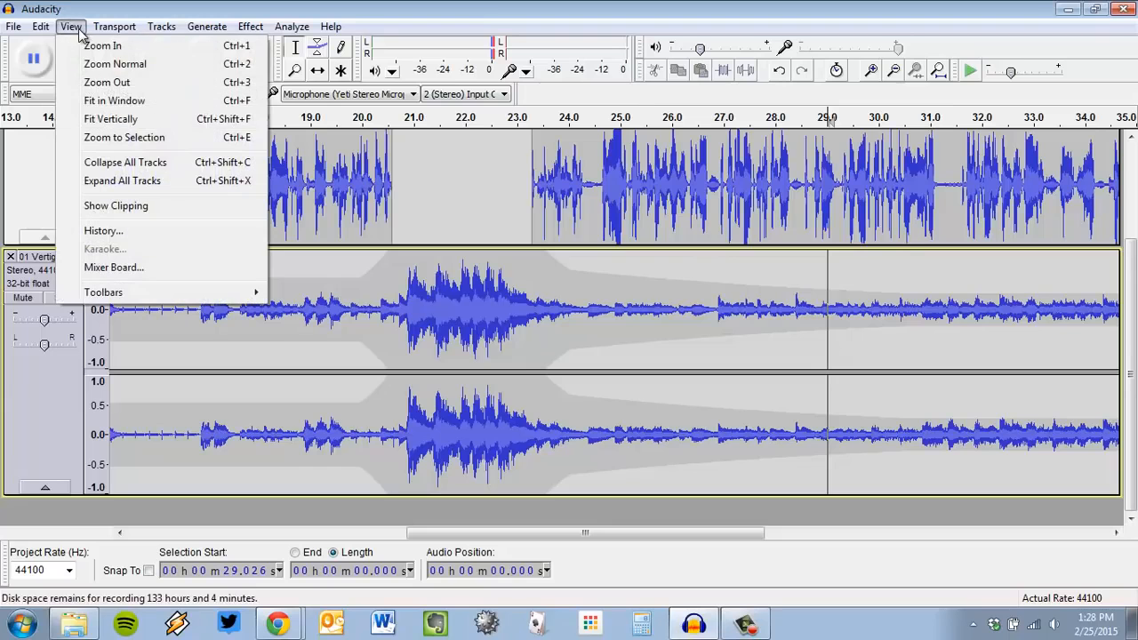
pyautogui.click(140, 105)
pyautogui.scroll(2, 387, 388)
pyautogui.scroll(-2, 477, 284)
pyautogui.scroll(2, 478, 285)
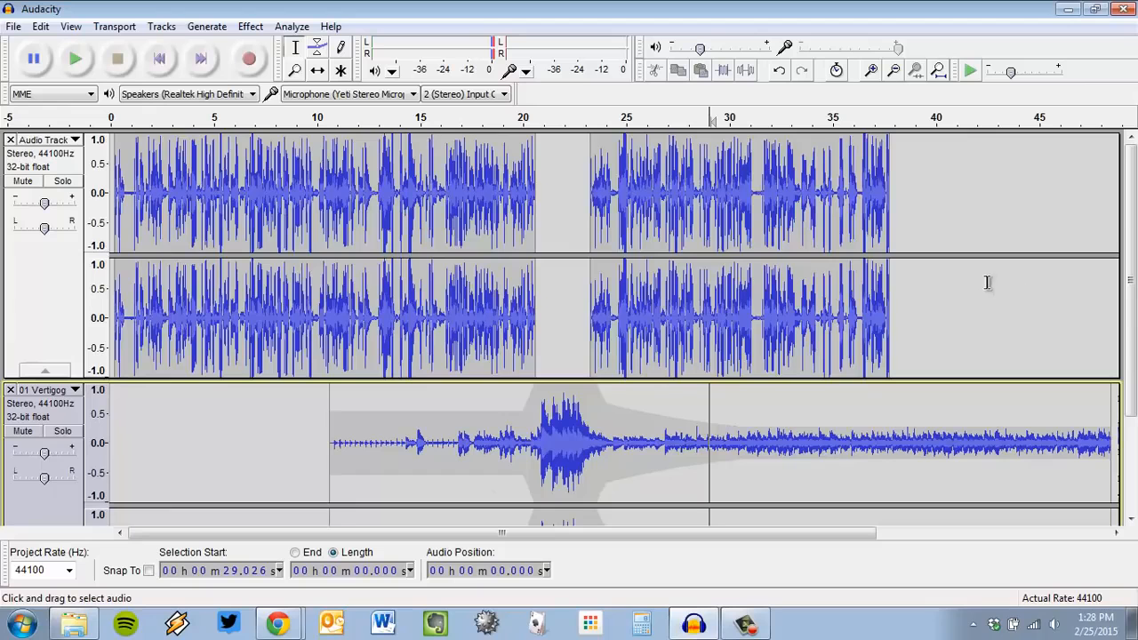
pyautogui.scroll(3, 994, 322)
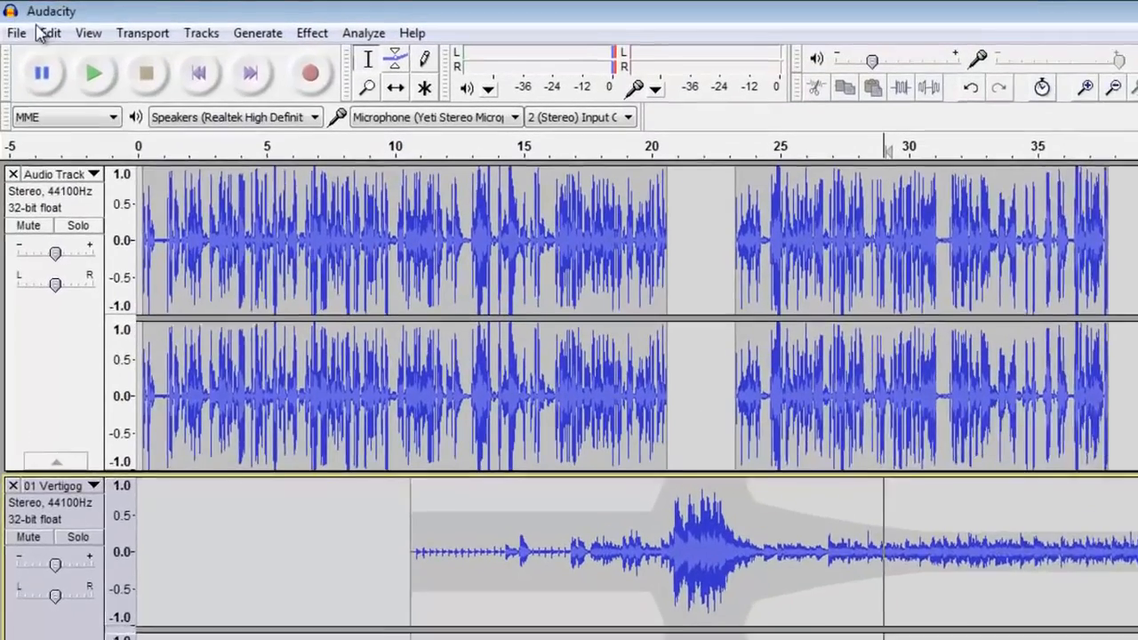
# Save the project to the Desktop under the name "test for video"
pyautogui.click(17, 33)
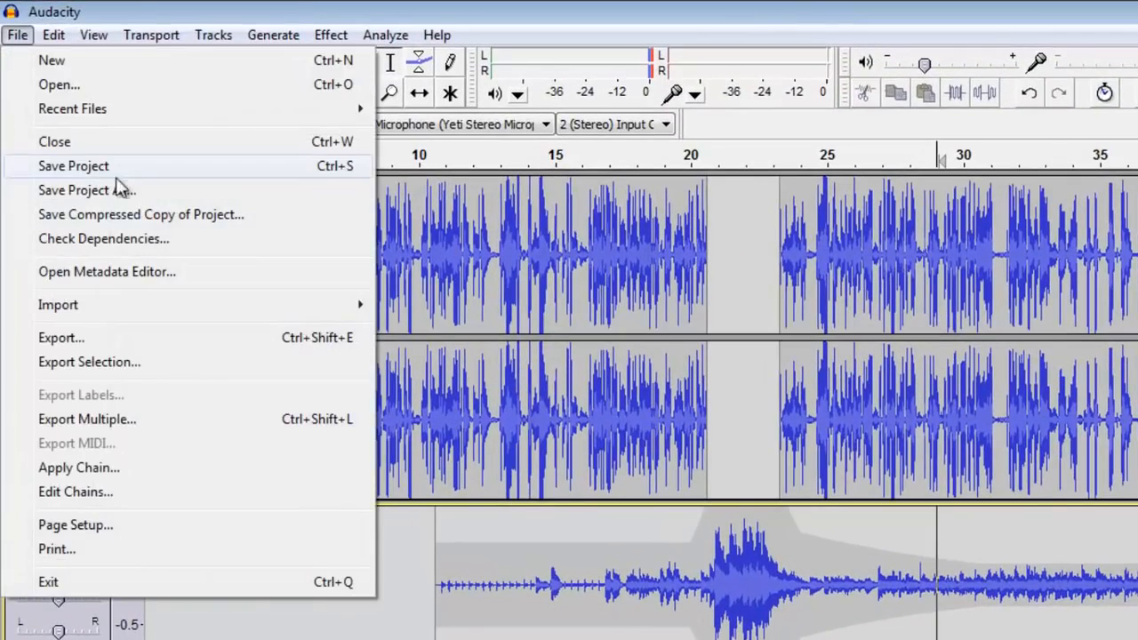
pyautogui.click(110, 198)
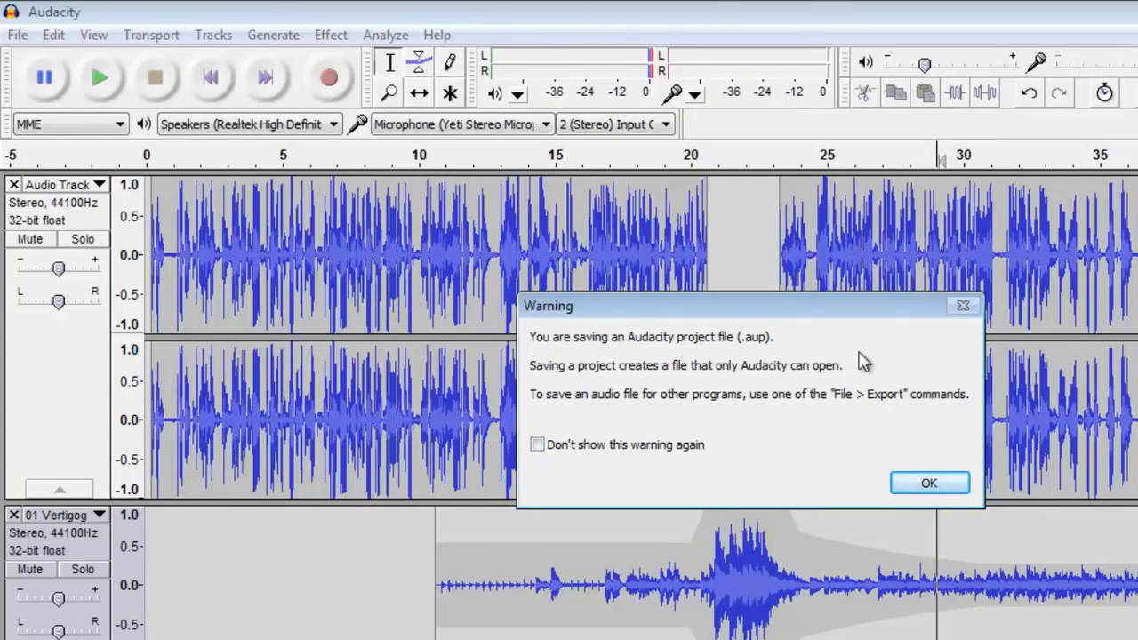
pyautogui.click(912, 488)
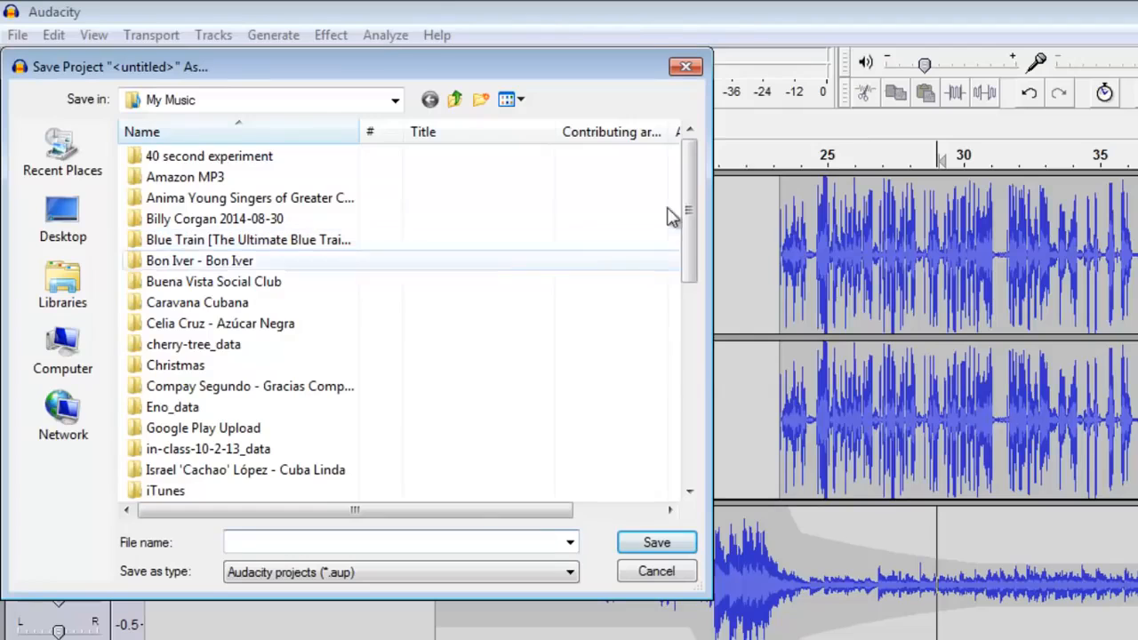
pyautogui.click(68, 221)
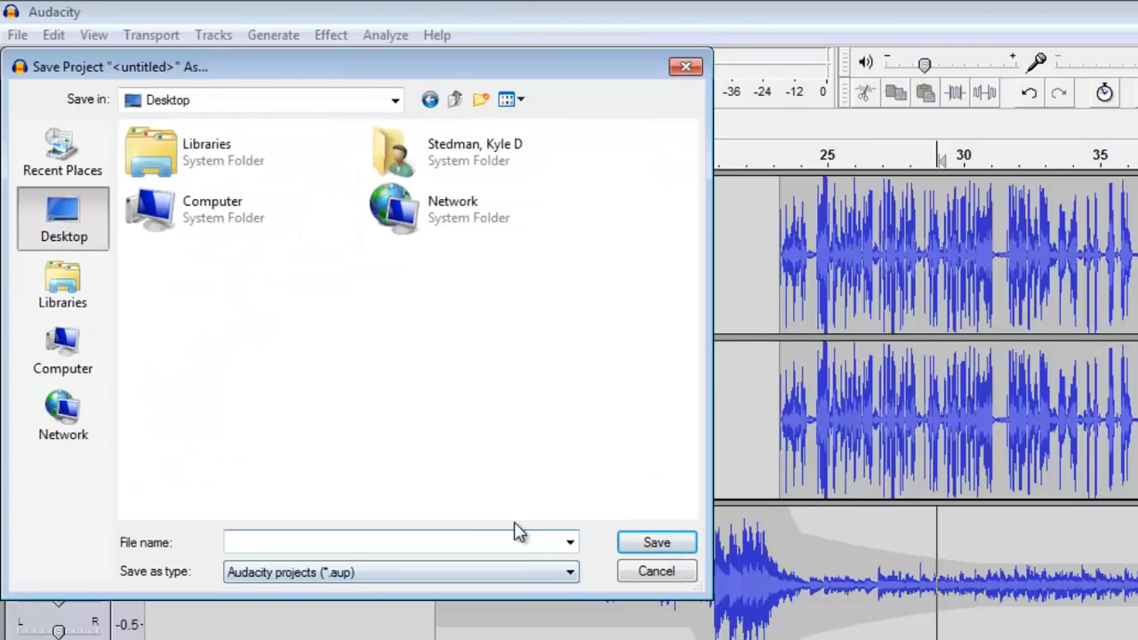
pyautogui.write('test for video')
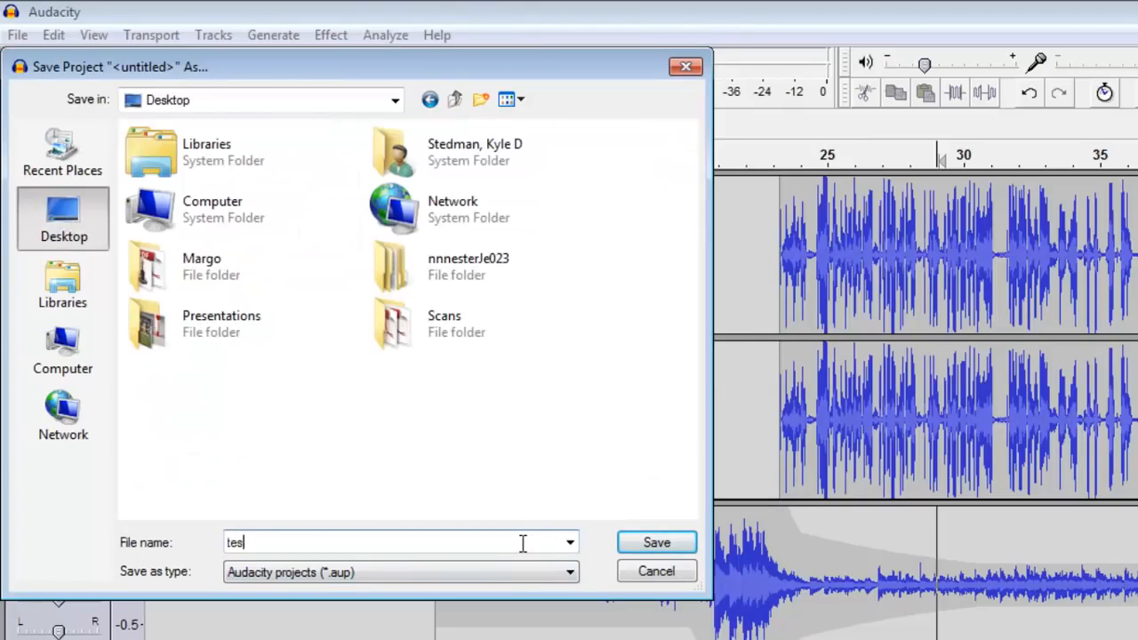
pyautogui.press('Return')
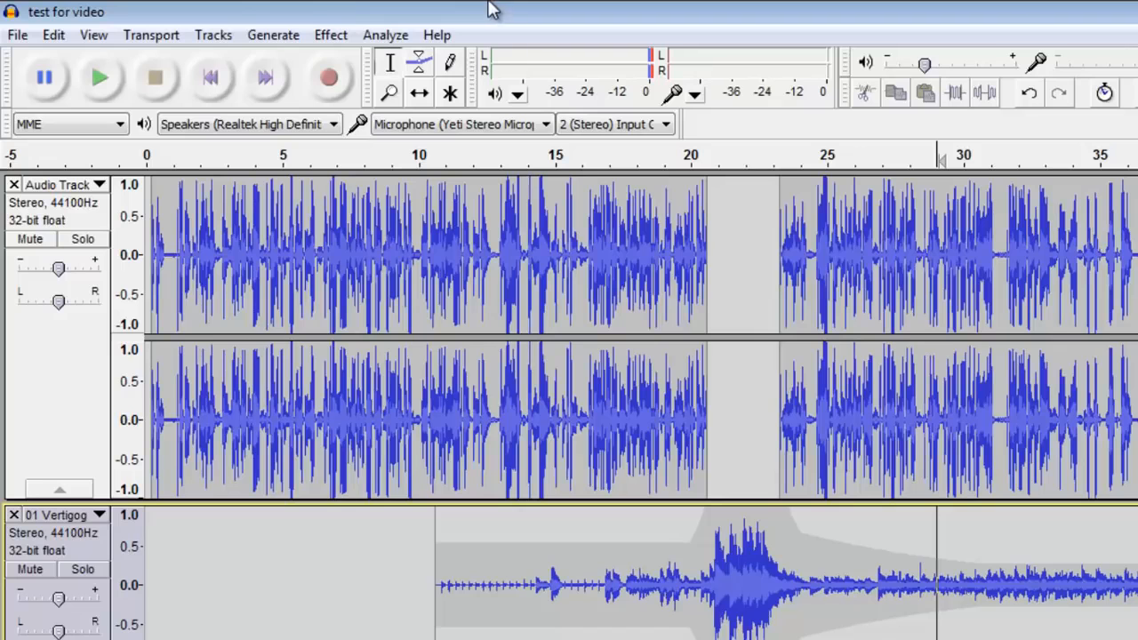
# Start exporting the mix as "test for video", with MP3 Files as the format and the Desktop as the destination
pyautogui.click(16, 35)
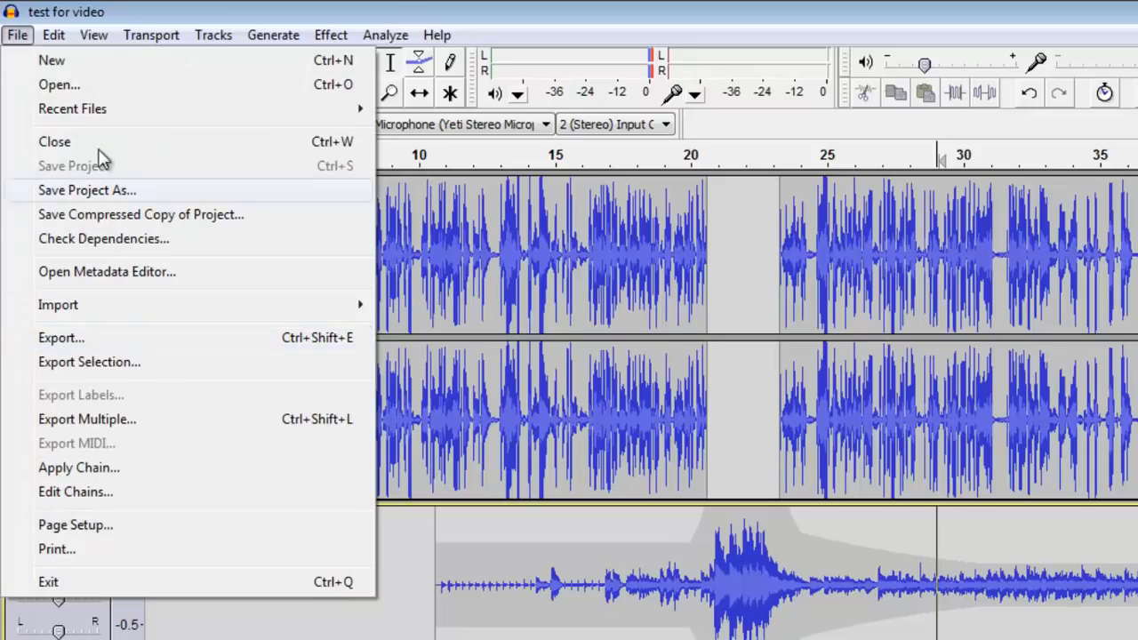
pyautogui.click(163, 344)
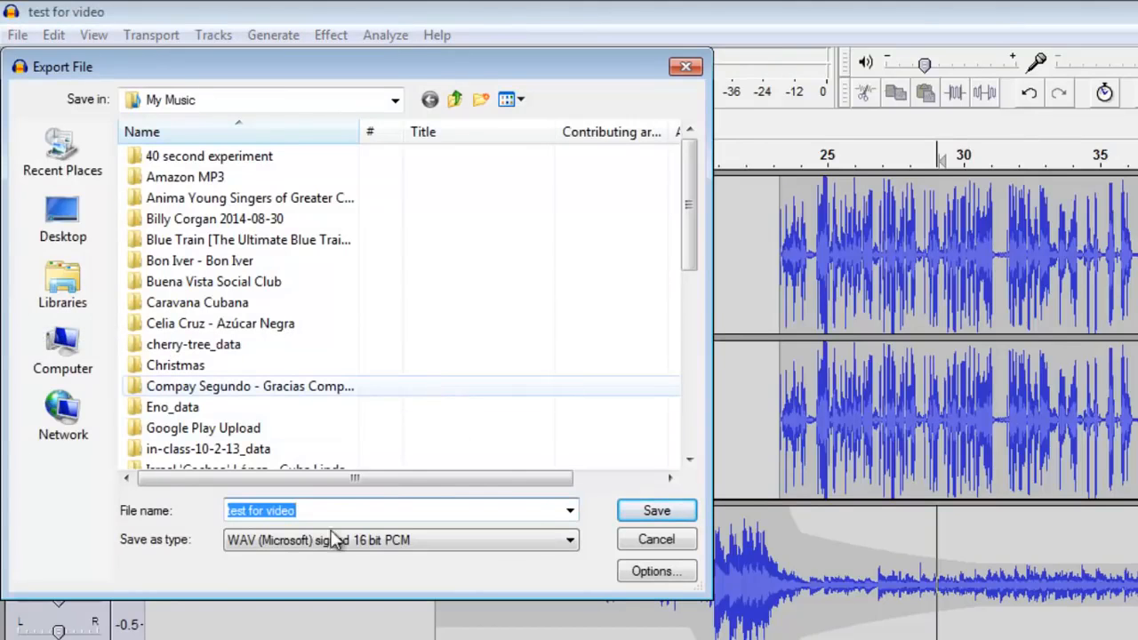
pyautogui.click(564, 544)
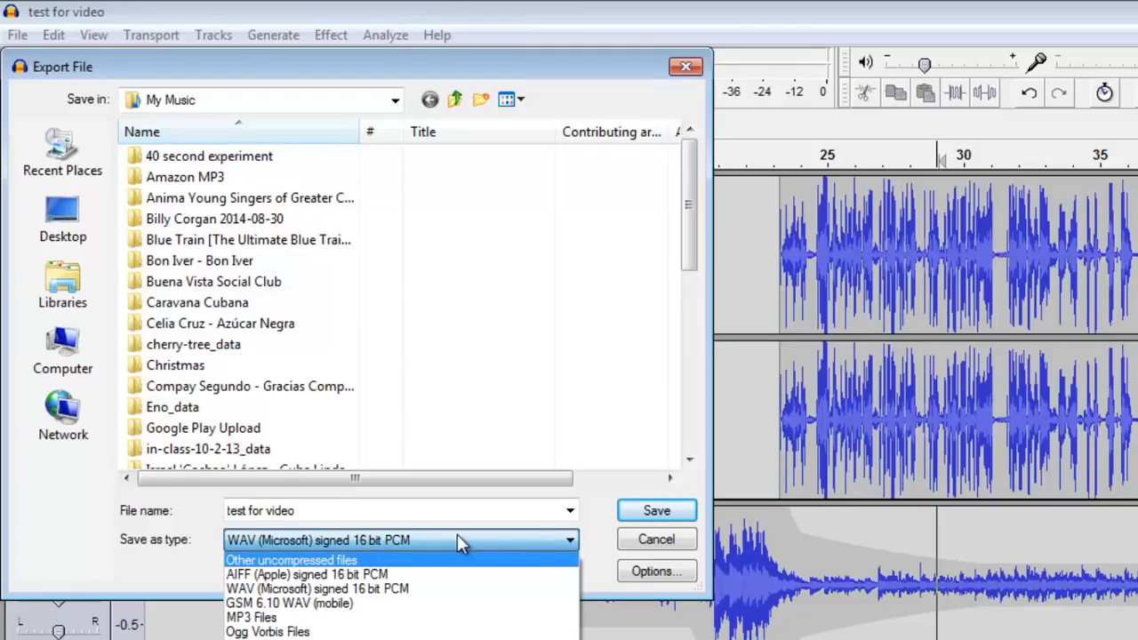
pyautogui.click(382, 631)
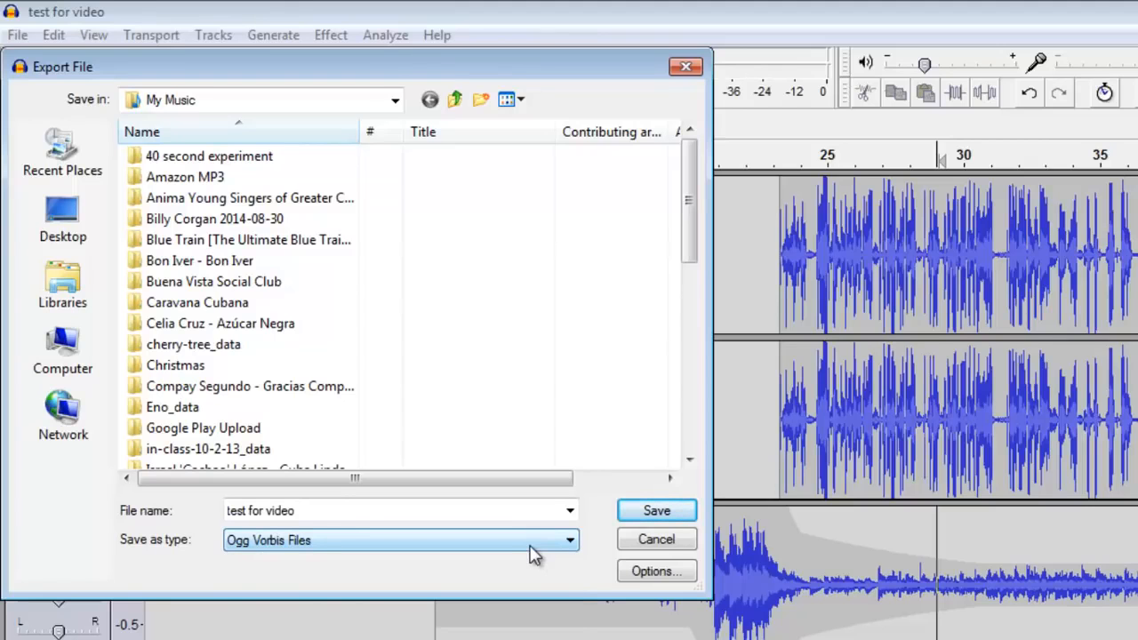
pyautogui.click(532, 551)
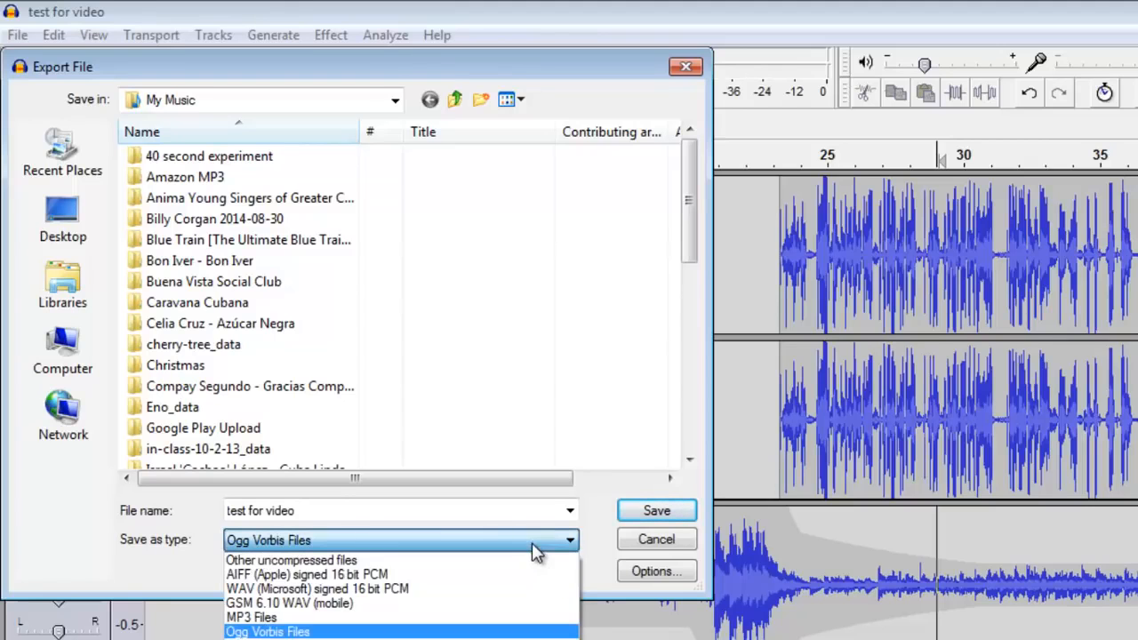
pyautogui.click(267, 617)
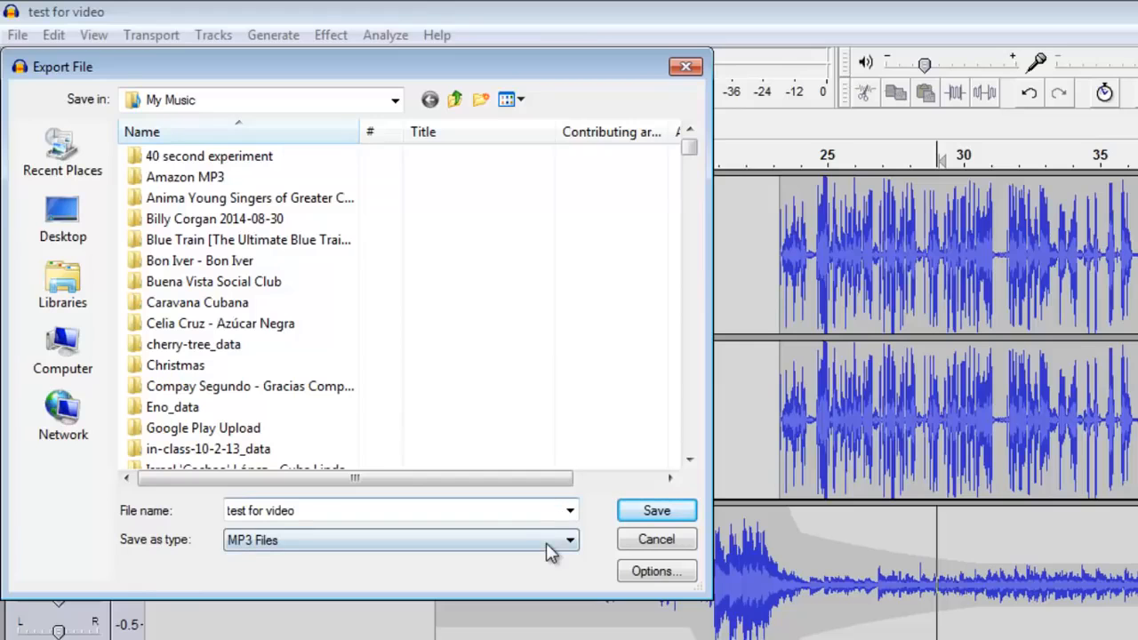
pyautogui.click(472, 542)
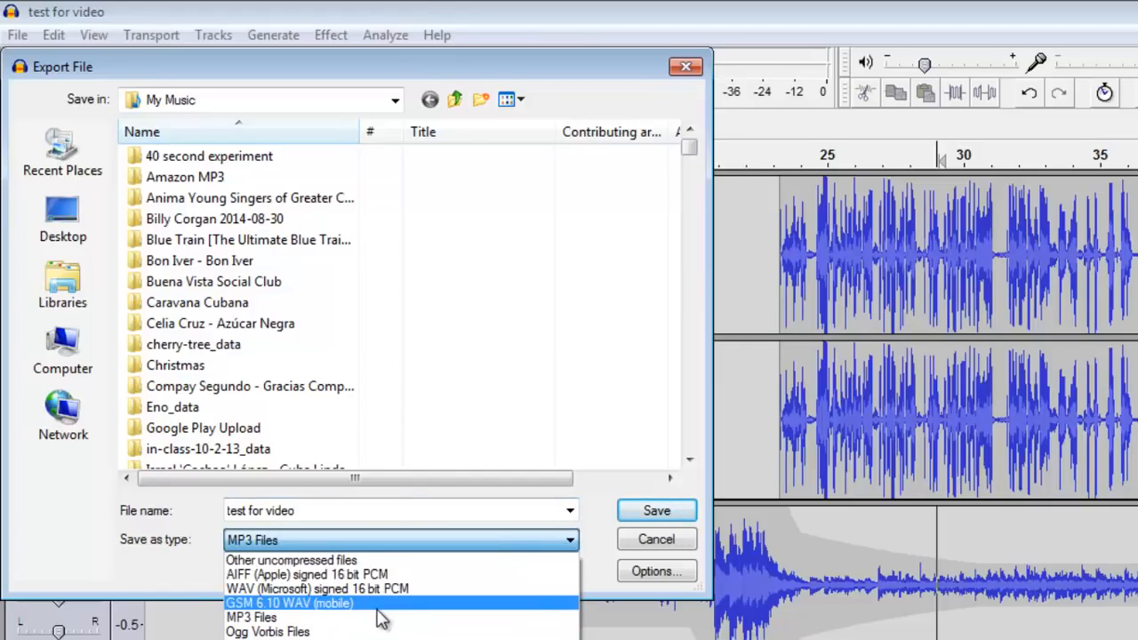
pyautogui.click(364, 616)
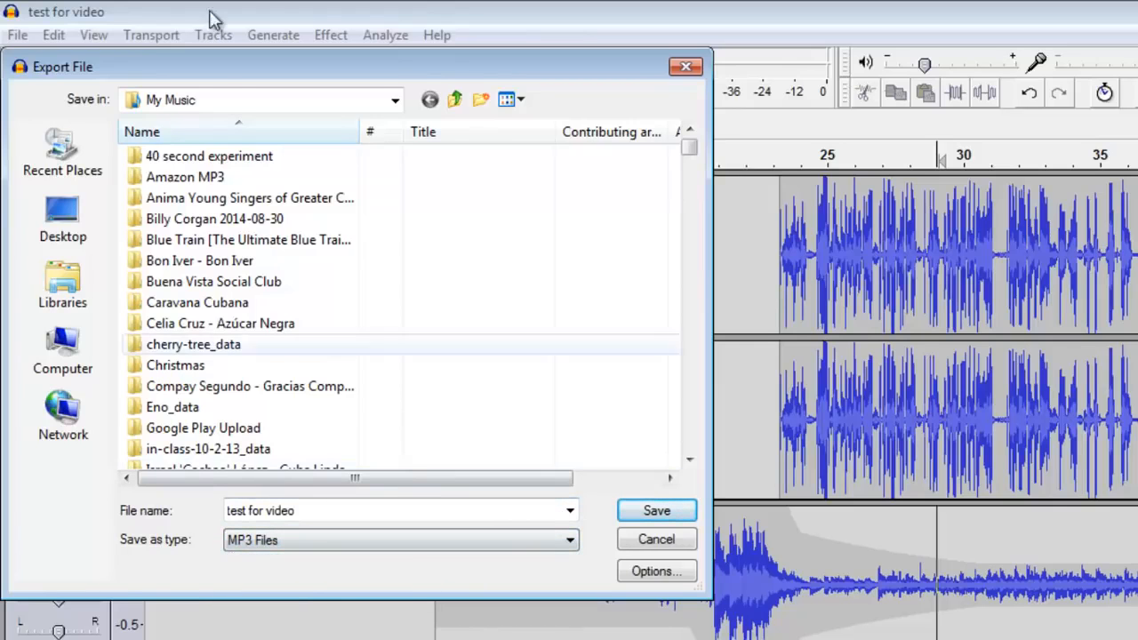
pyautogui.click(94, 214)
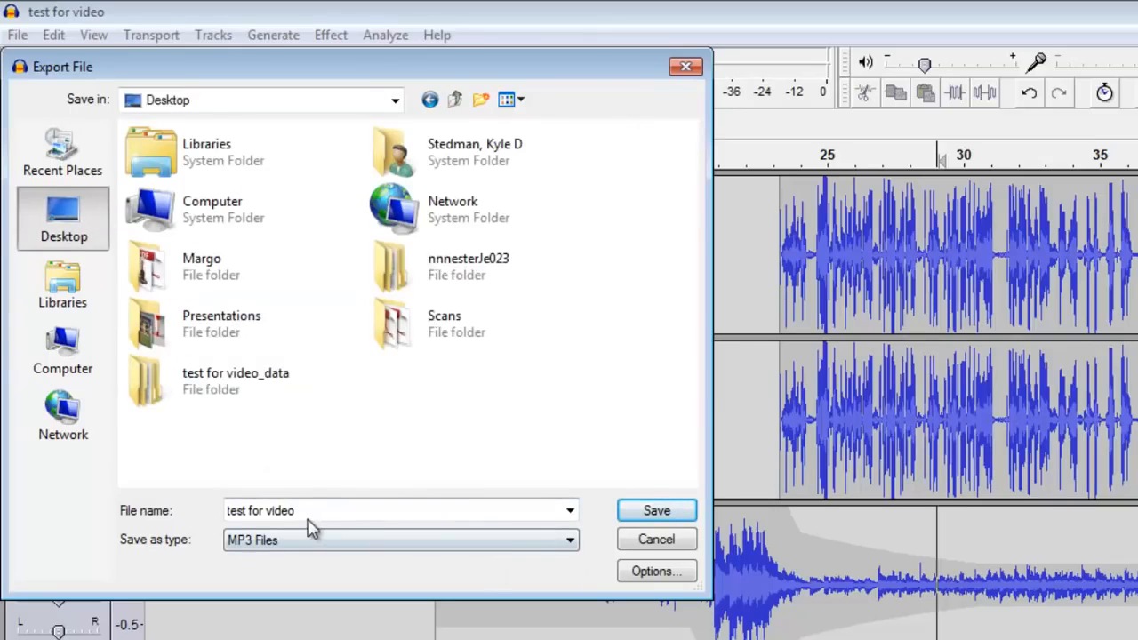
# Set the MP3 export quality to 320 kbps, then save the export and accept the mixdown to two stereo channels
pyautogui.click(651, 572)
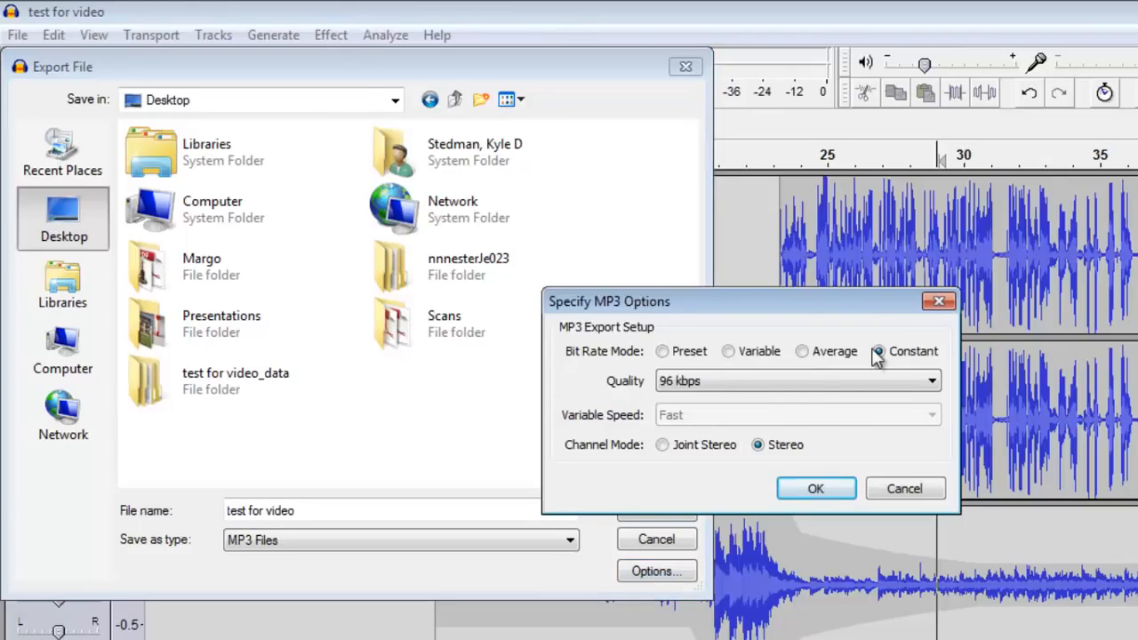
pyautogui.click(777, 380)
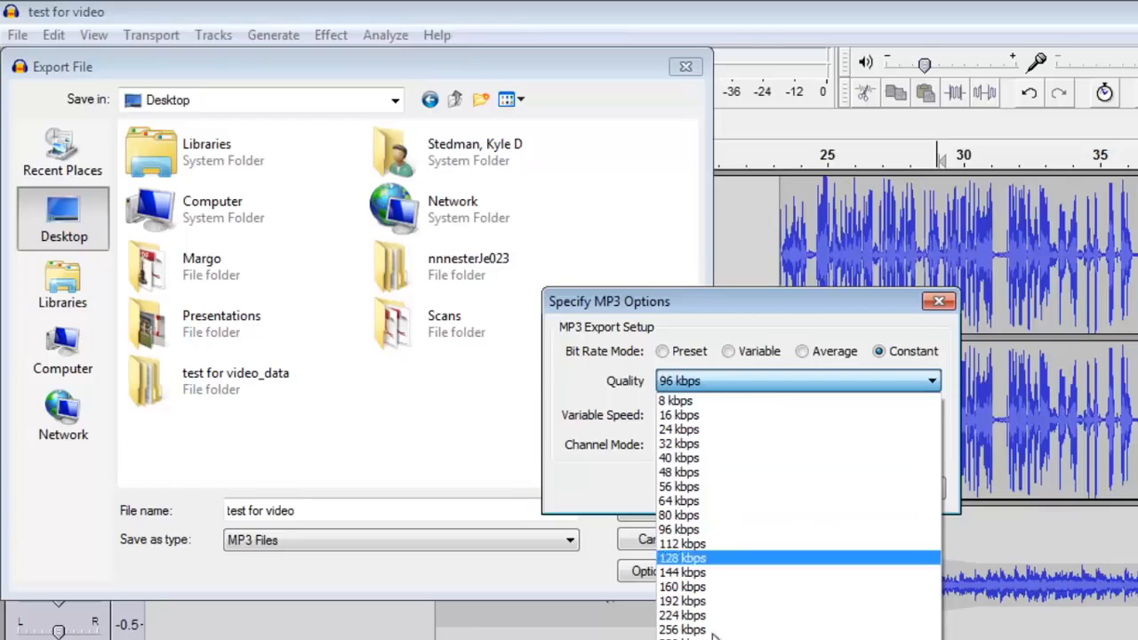
pyautogui.click(702, 637)
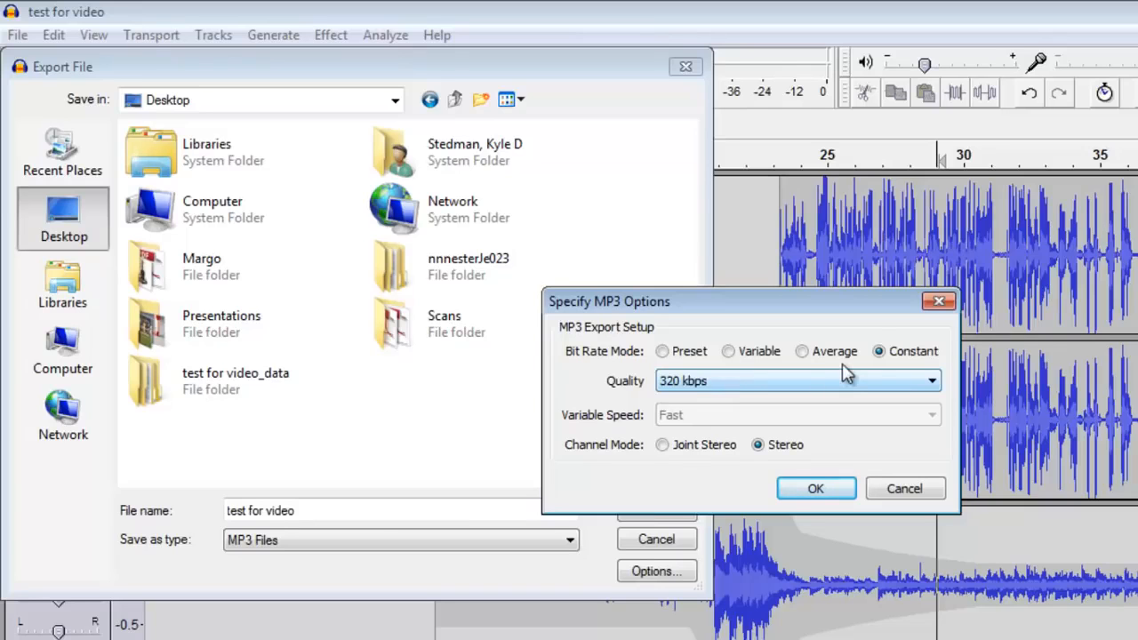
pyautogui.click(809, 486)
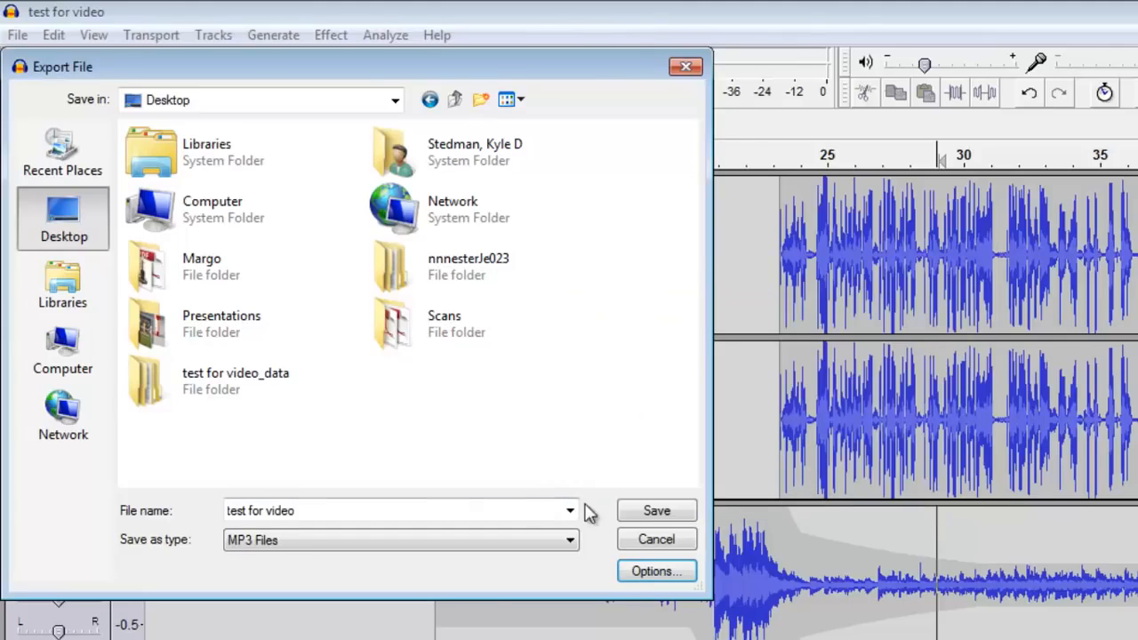
pyautogui.click(656, 510)
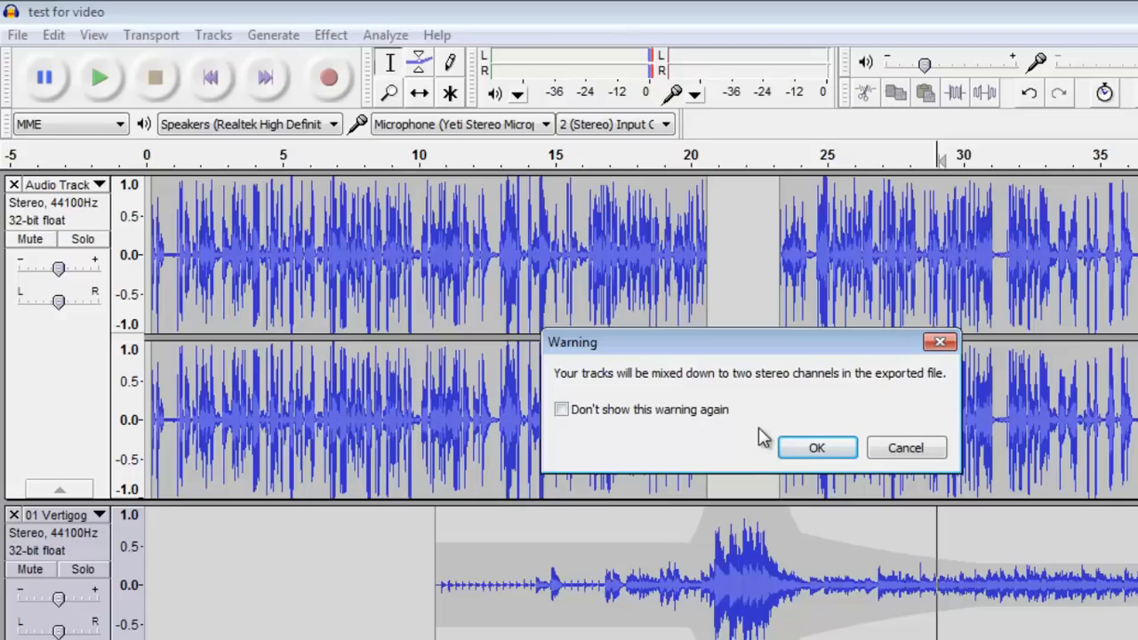
pyautogui.click(818, 445)
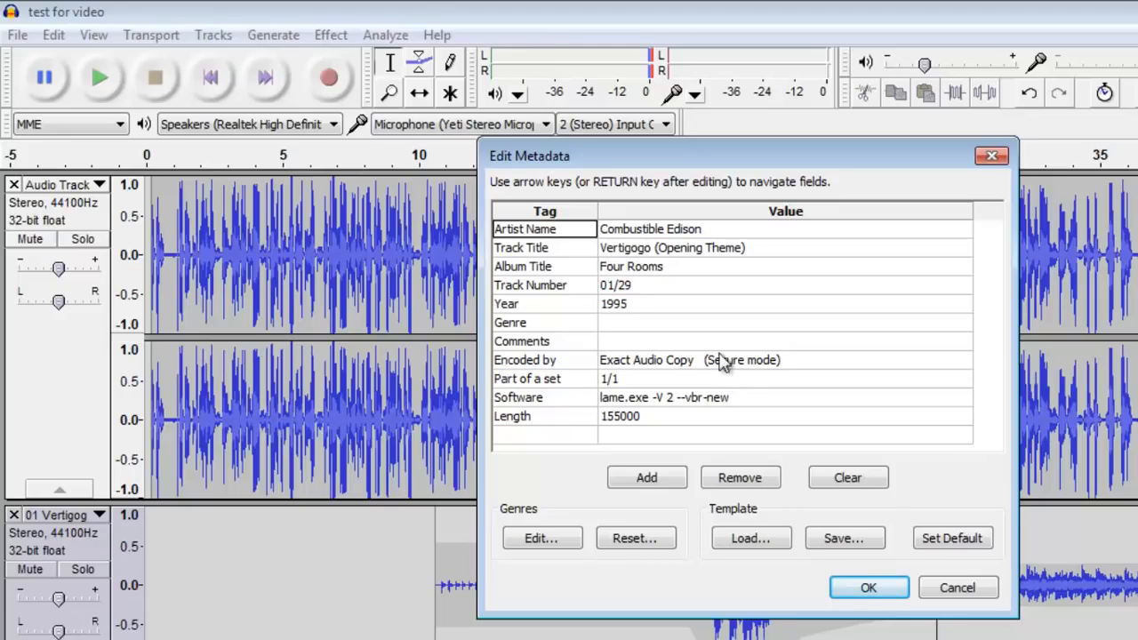
# Clear all the metadata values carried over from the imported music track
pyautogui.click(669, 229)
pyautogui.click(658, 249)
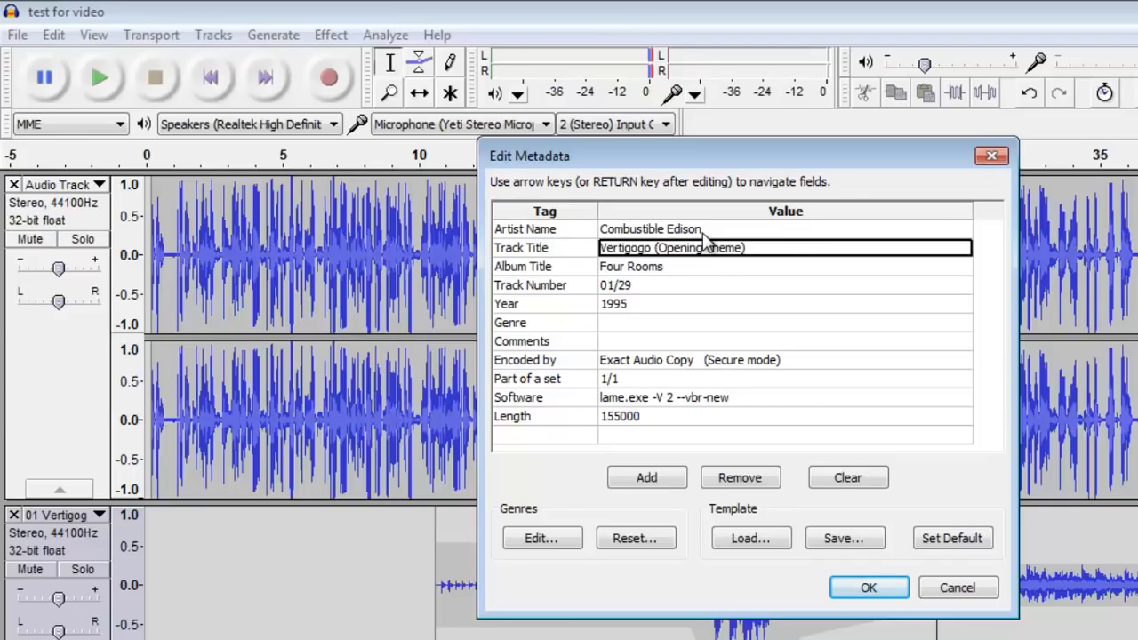
pyautogui.click(840, 480)
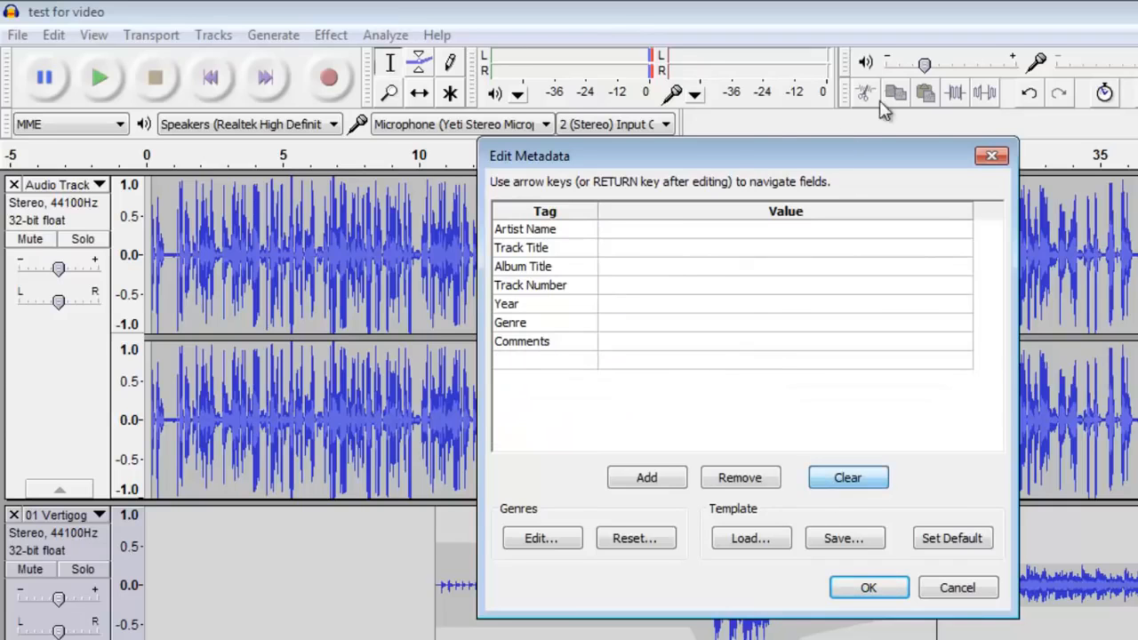
# Enter the creator's full name as the artist name and "Test for Video" as the track title
pyautogui.click(758, 235)
pyautogui.write('Kyle Stedman')
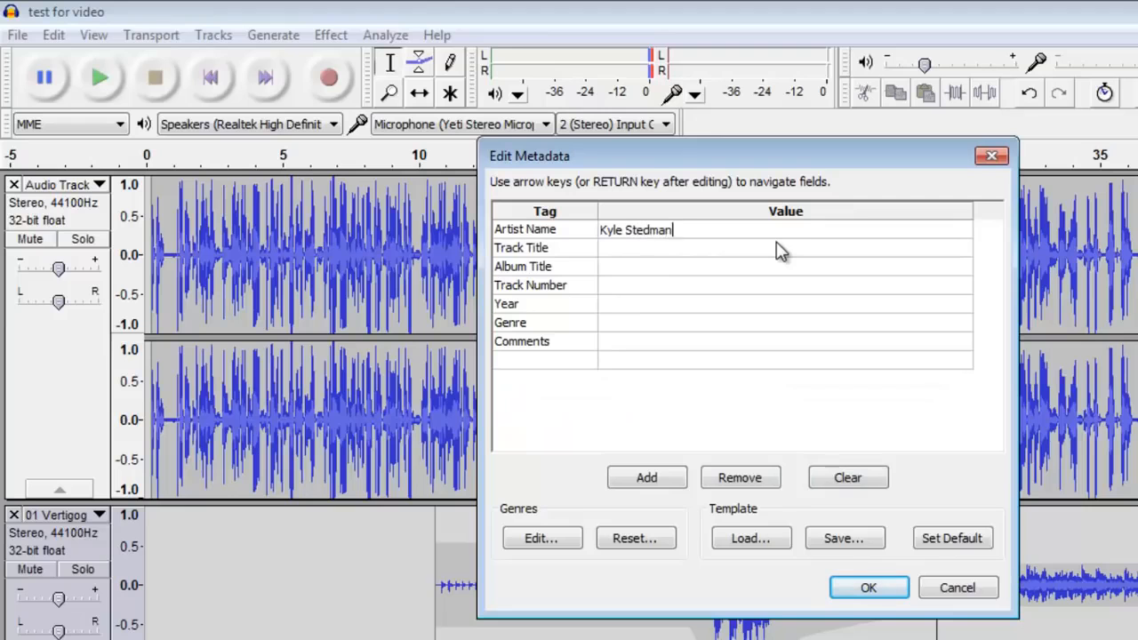
pyautogui.press('Return')
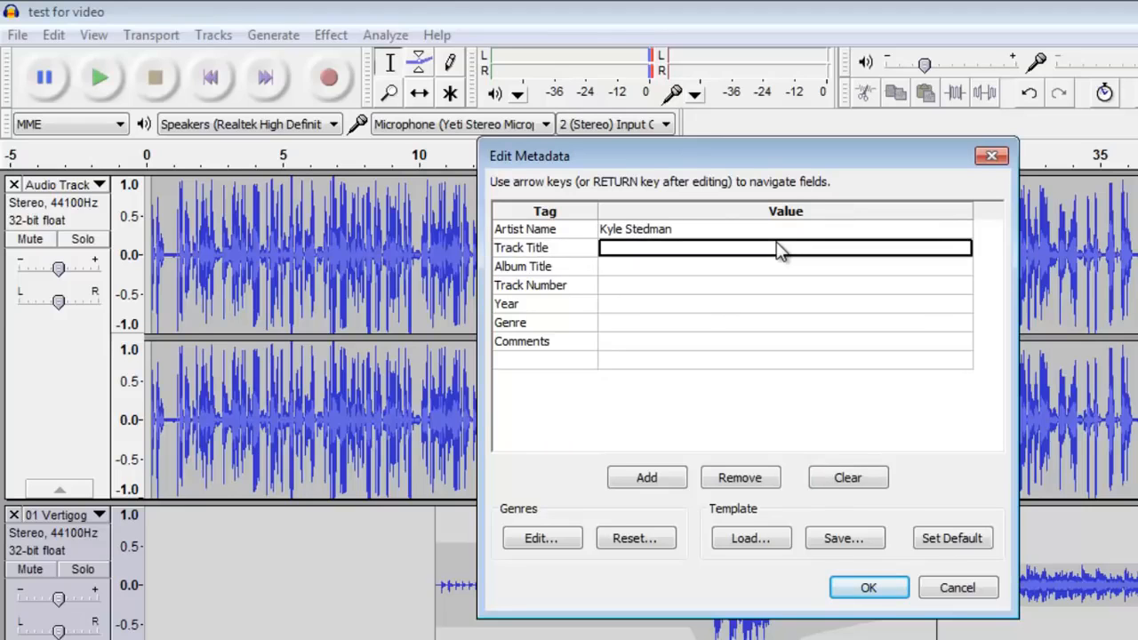
pyautogui.write('Test for Video')
pyautogui.press('Return')
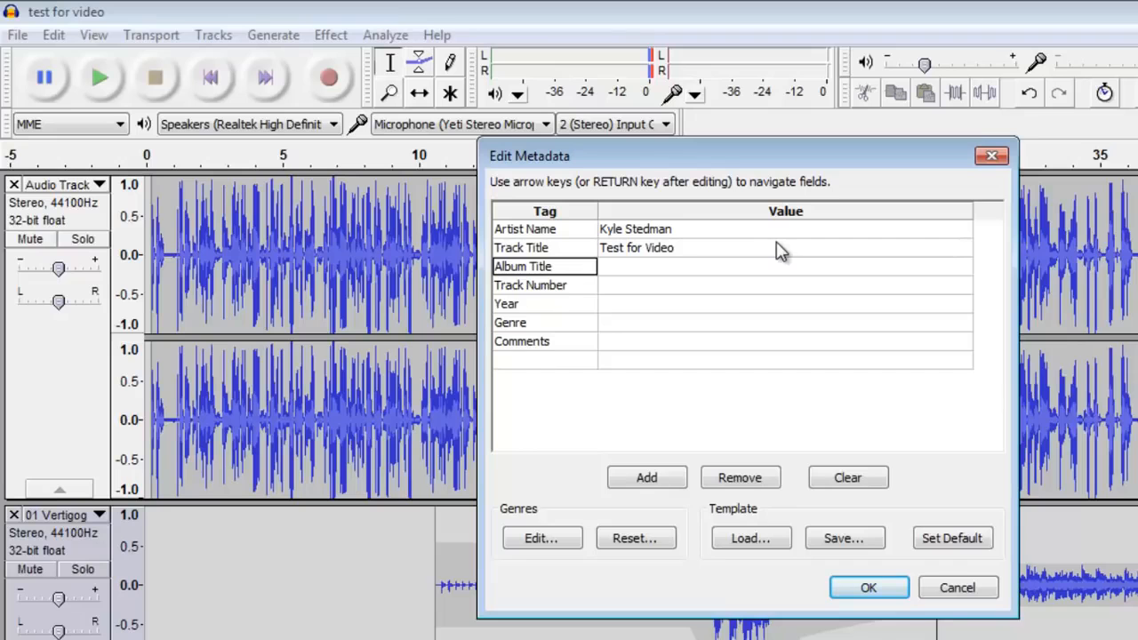
# Set the metadata year to 2015 and the genre to "Audio Testing", and run the export
pyautogui.click(734, 306)
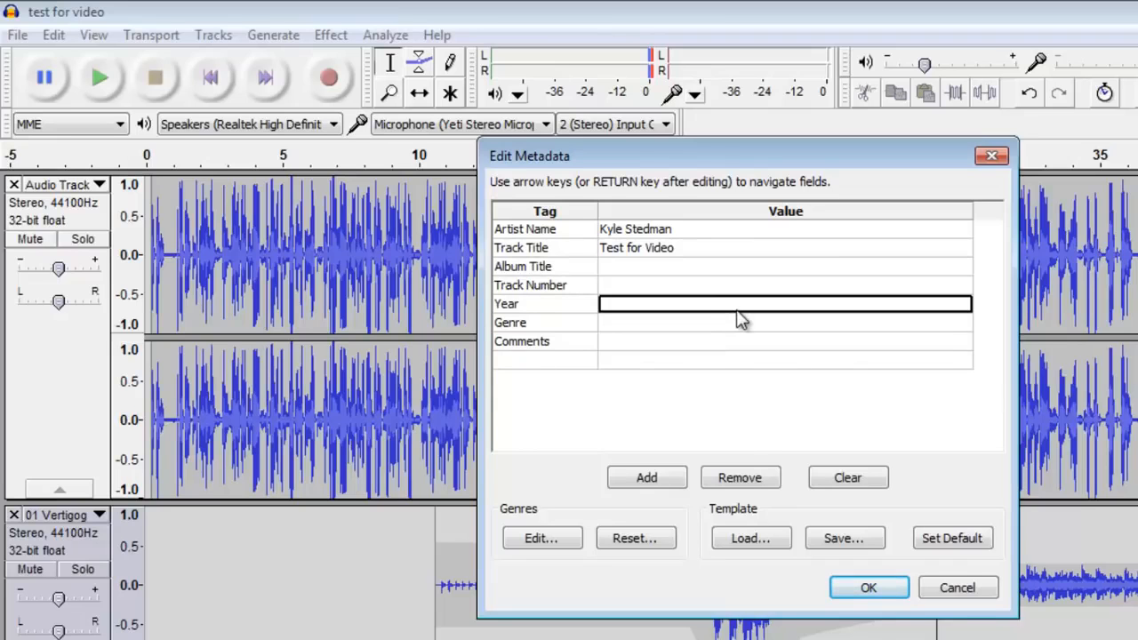
pyautogui.write('2015')
pyautogui.press('Return')
pyautogui.click(734, 325)
pyautogui.write('Audio')
pyautogui.press('BackSpace')
pyautogui.press('BackSpace')
pyautogui.press('BackSpace')
pyautogui.press('BackSpace')
pyautogui.write('Audio Testing')
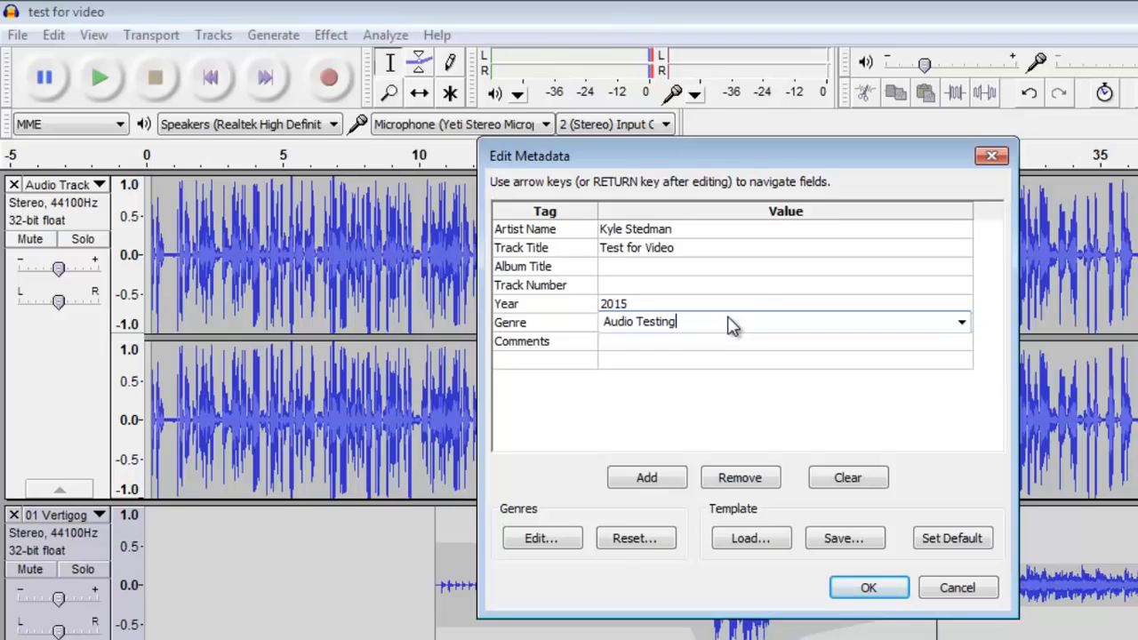
pyautogui.click(643, 334)
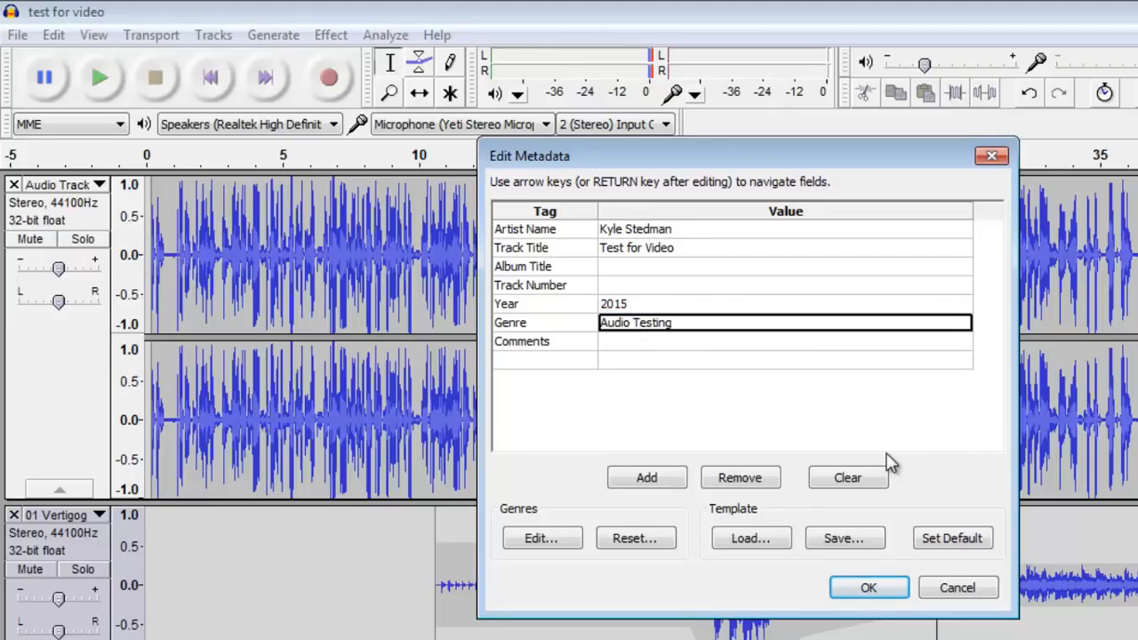
pyautogui.click(864, 588)
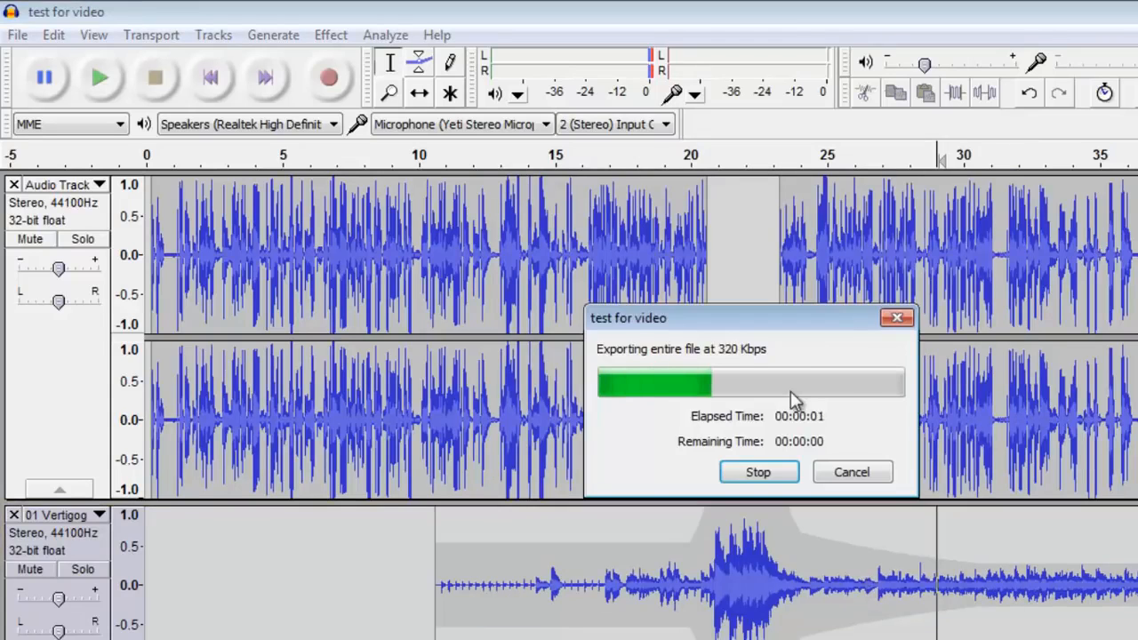